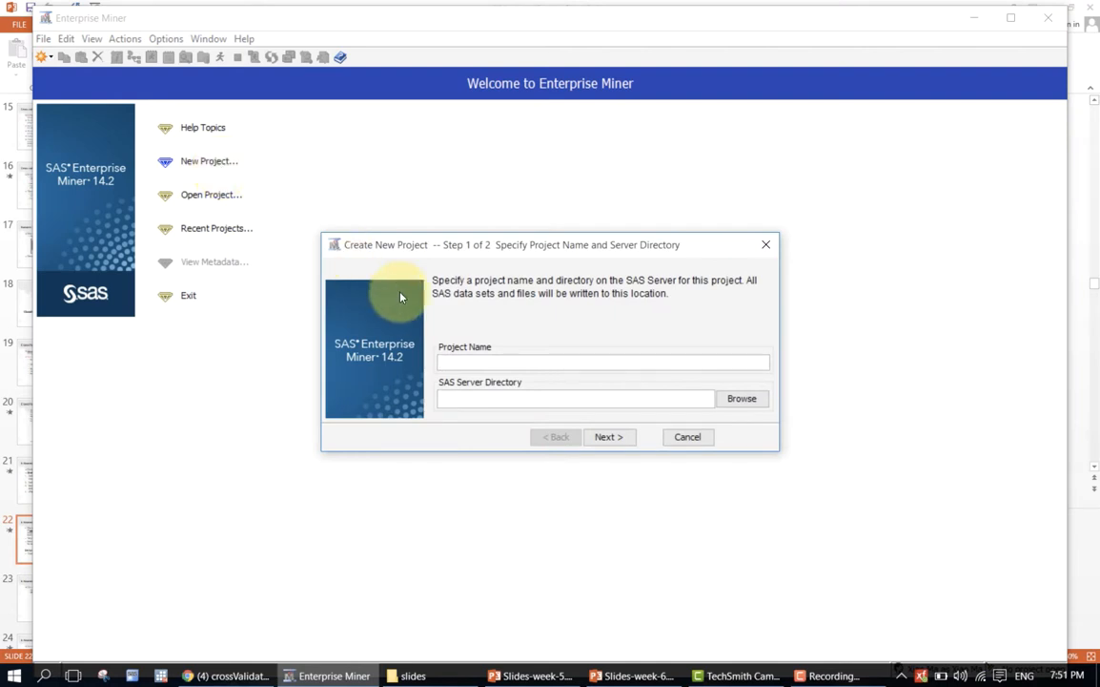
click(620, 442)
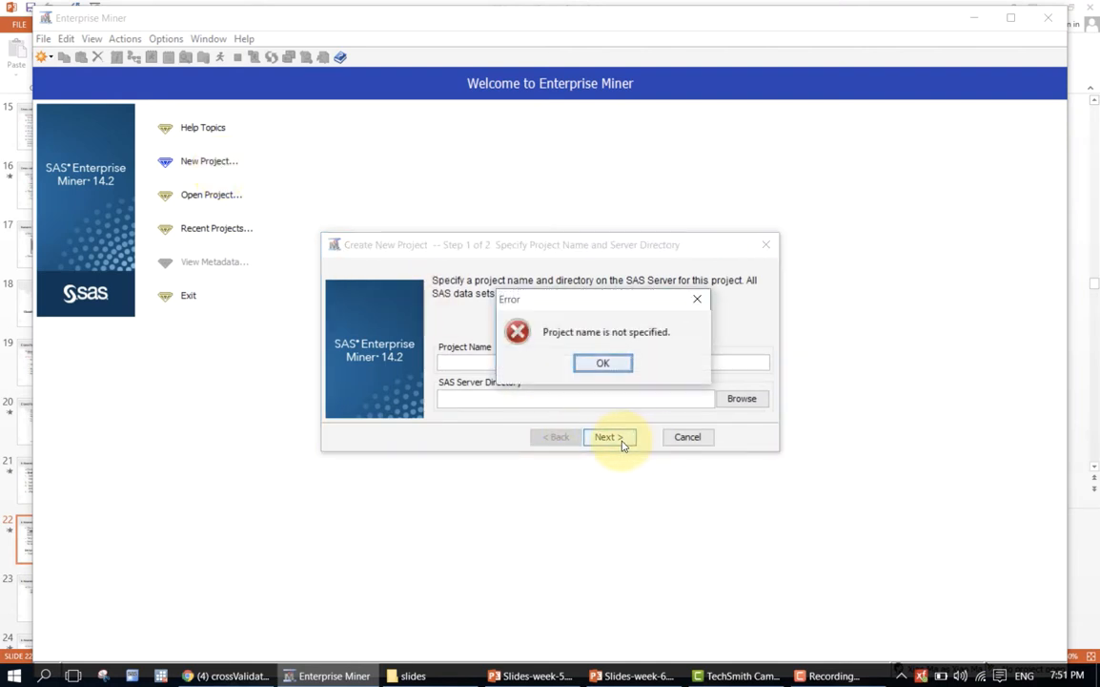
click(614, 362)
click(682, 438)
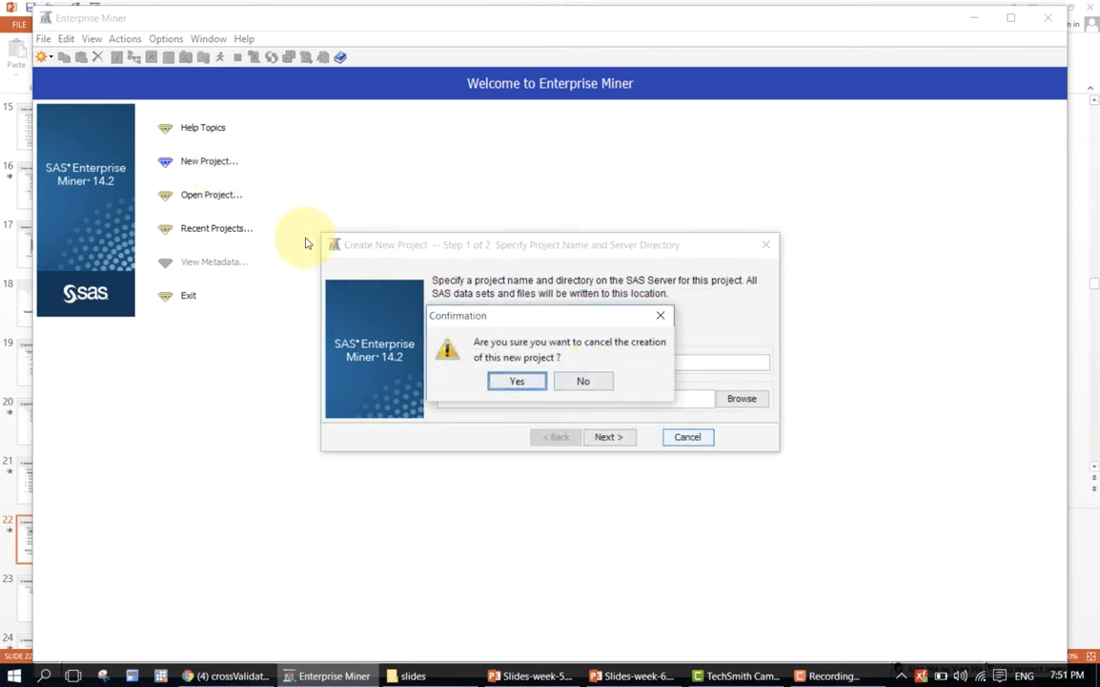
click(508, 383)
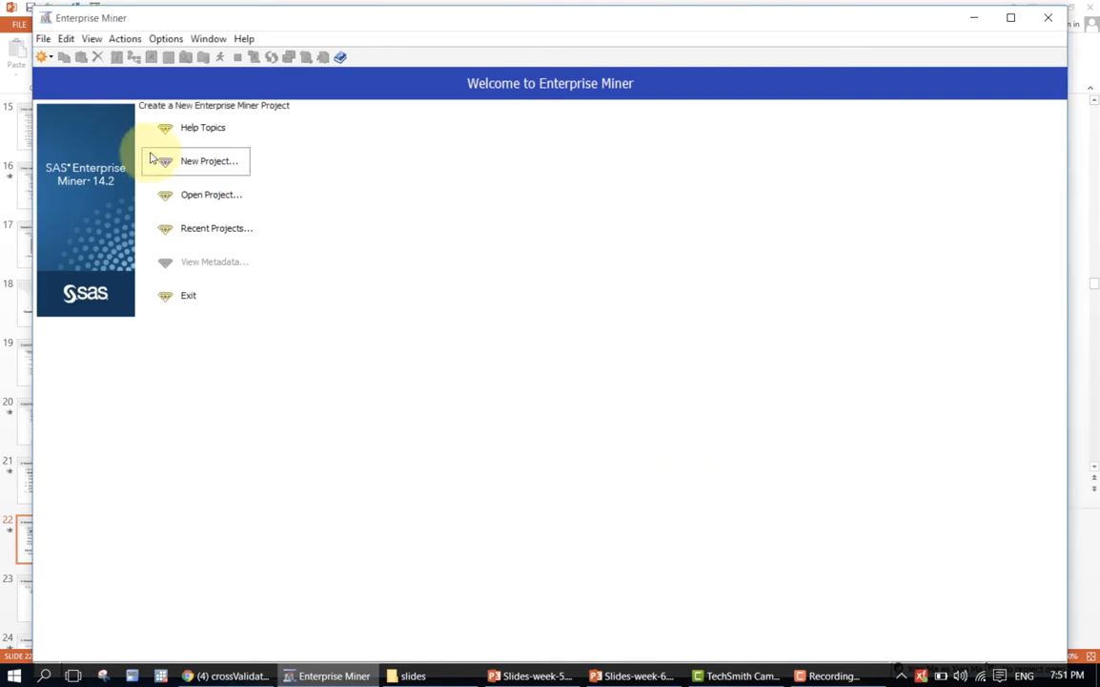
Open the existing TelCo project from the SAS-EM folder and expand its diagrams and data sources.
click(196, 198)
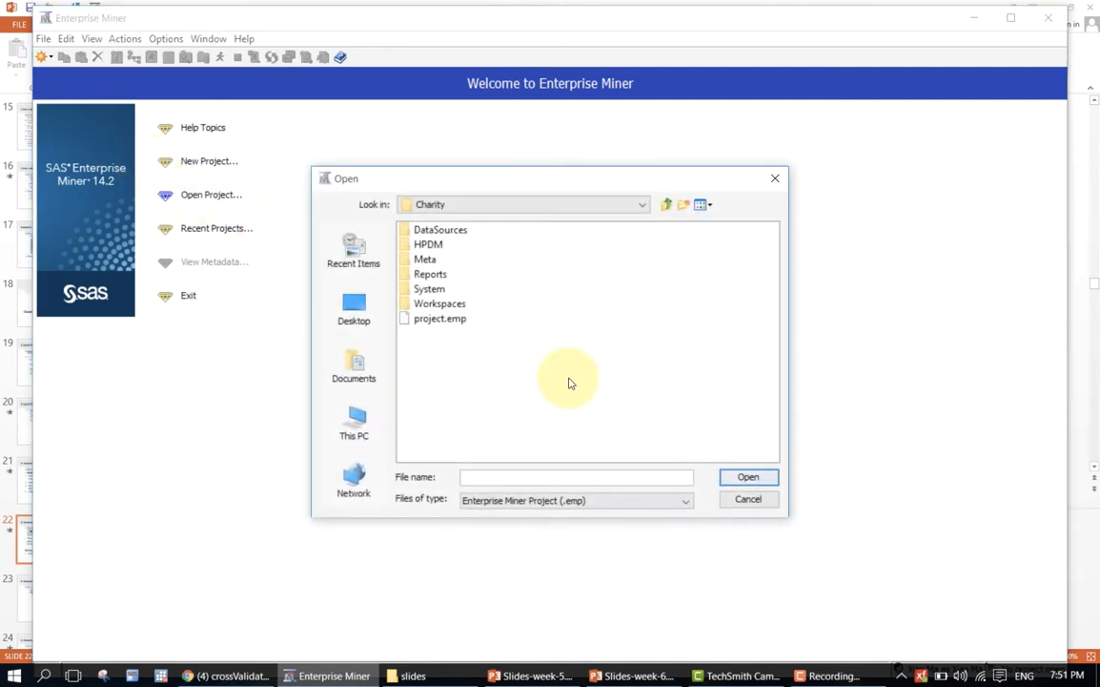
click(666, 206)
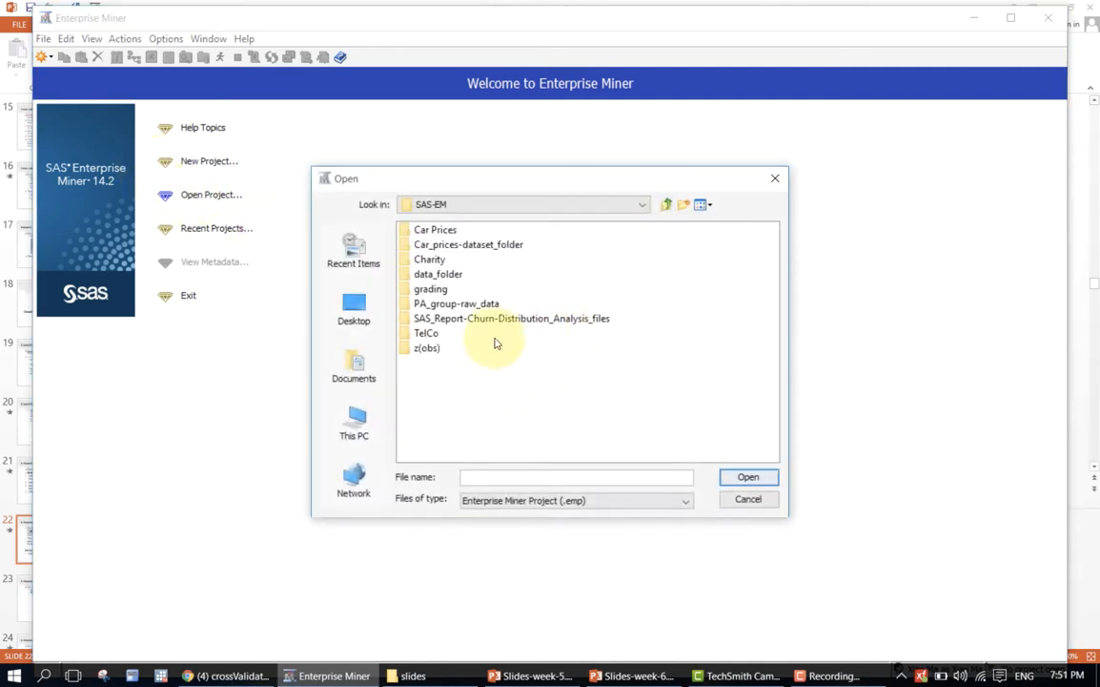
click(429, 333)
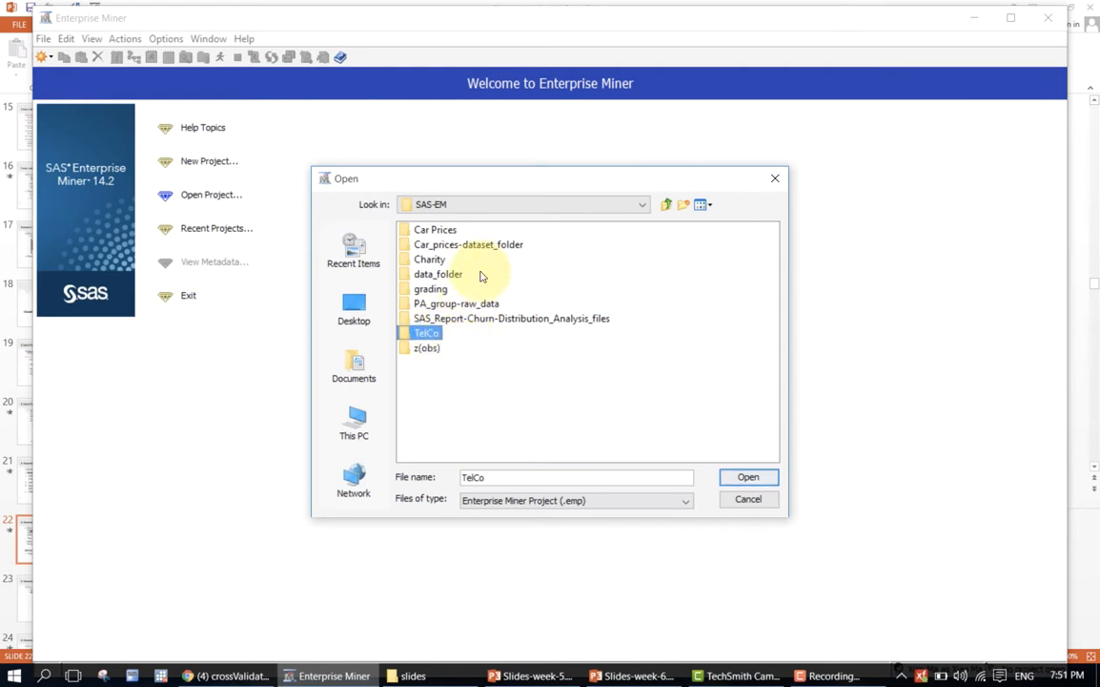
click(736, 478)
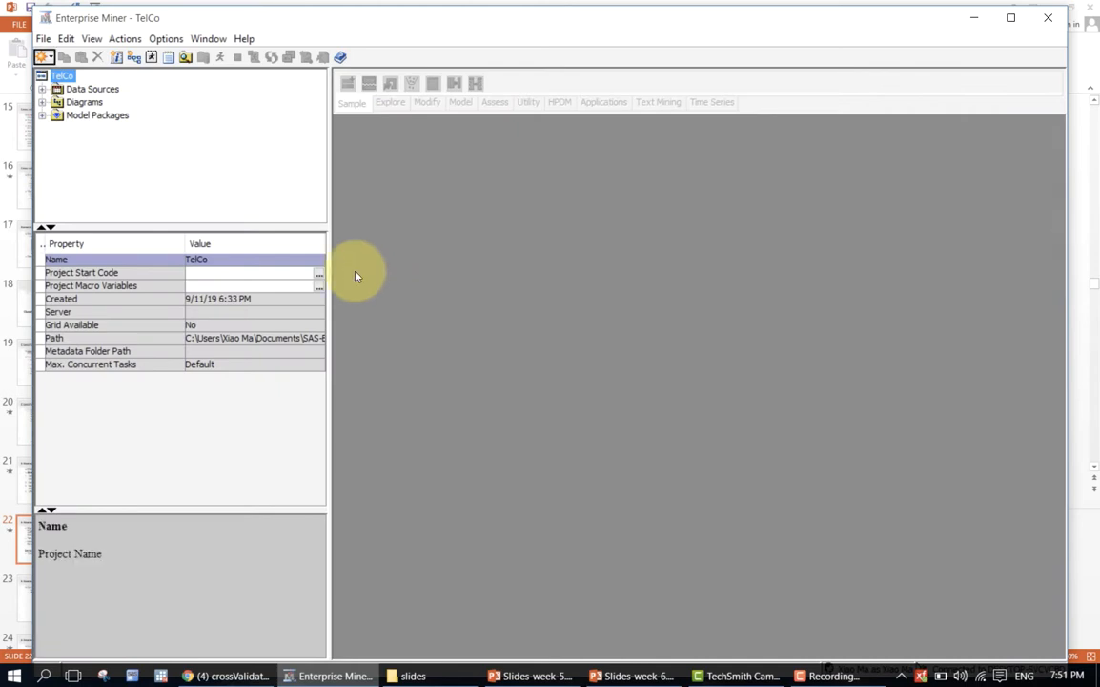
click(42, 101)
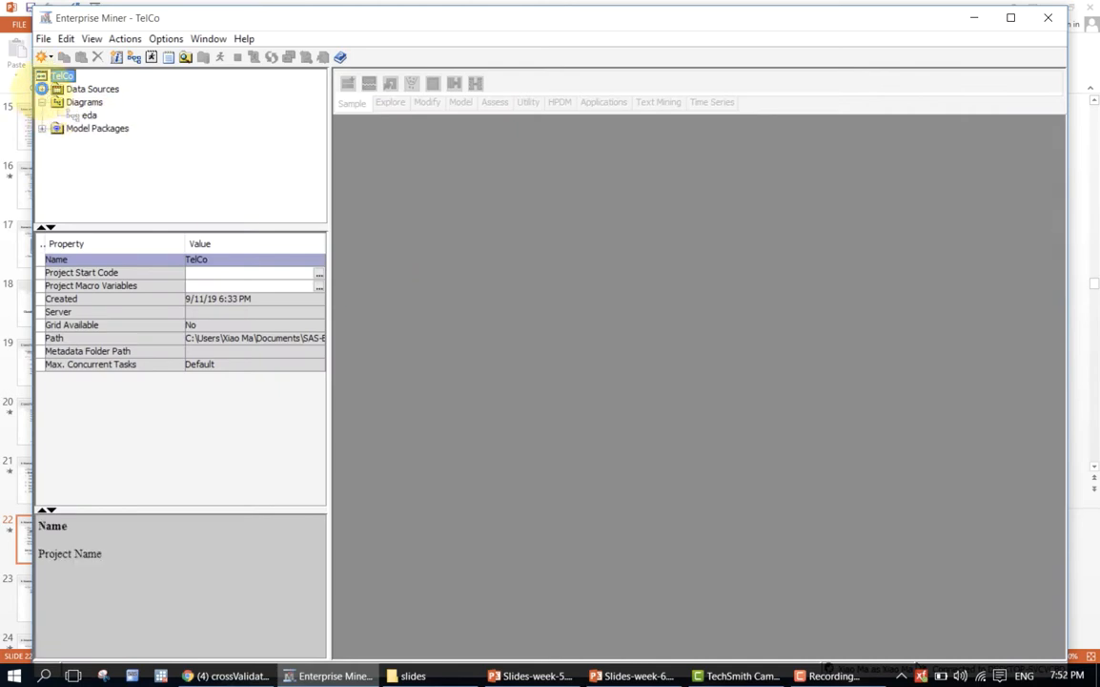
click(42, 89)
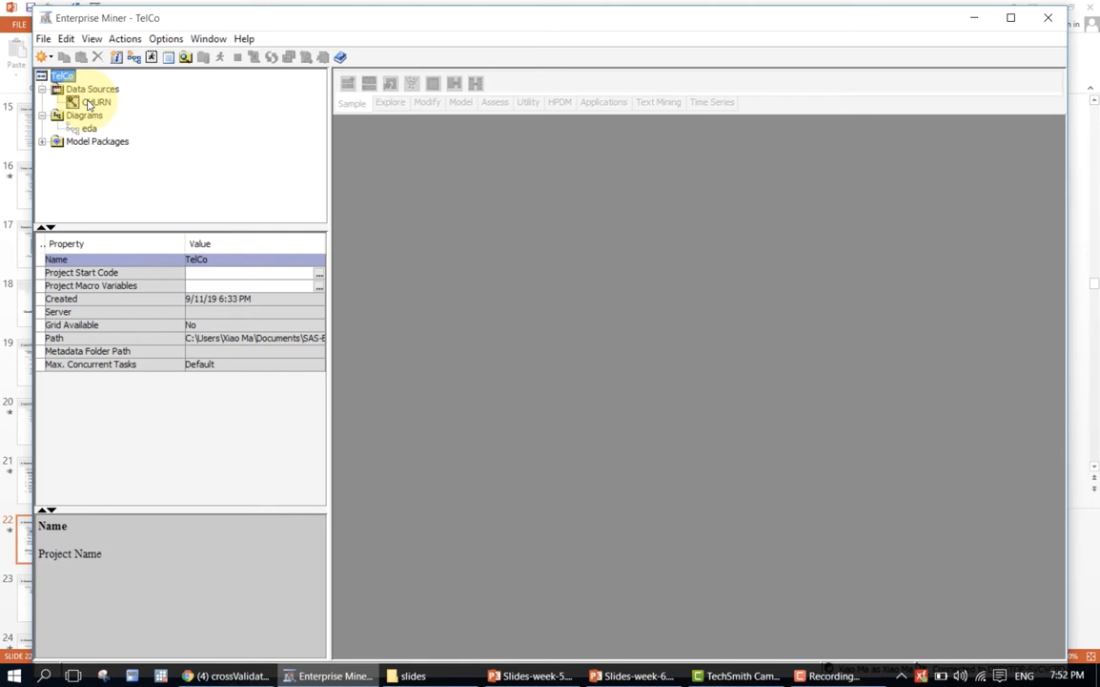
Start a new data source from a SAS table and choose the Classifyrisk table in the Mylib library.
click(43, 38)
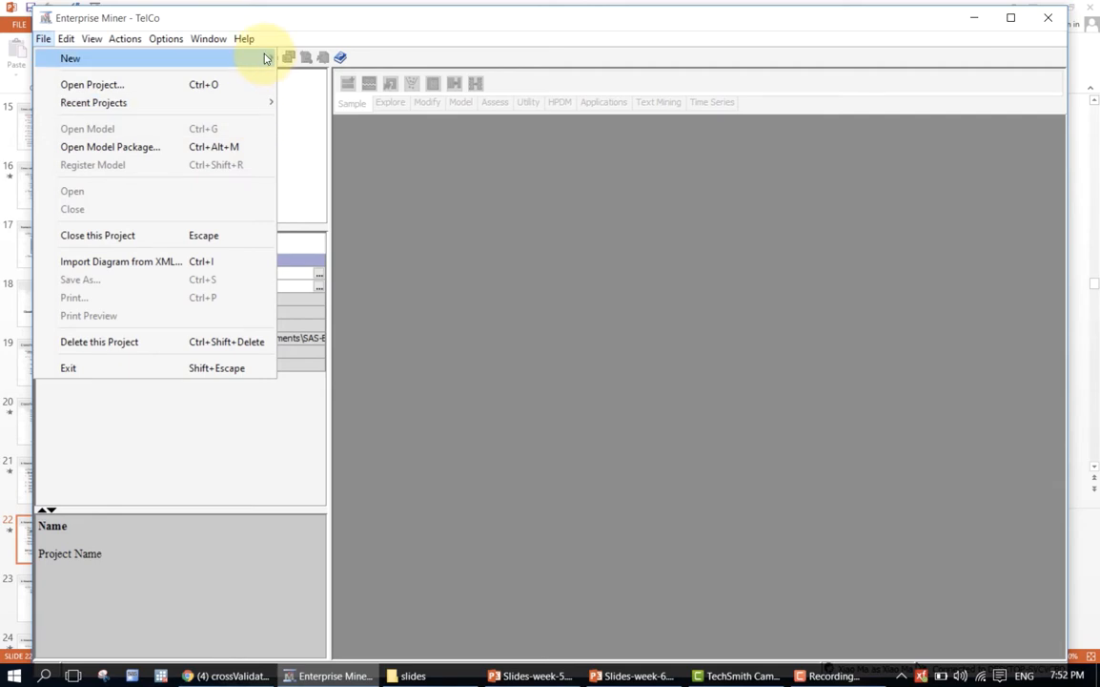
mouse_move(271, 59)
click(305, 95)
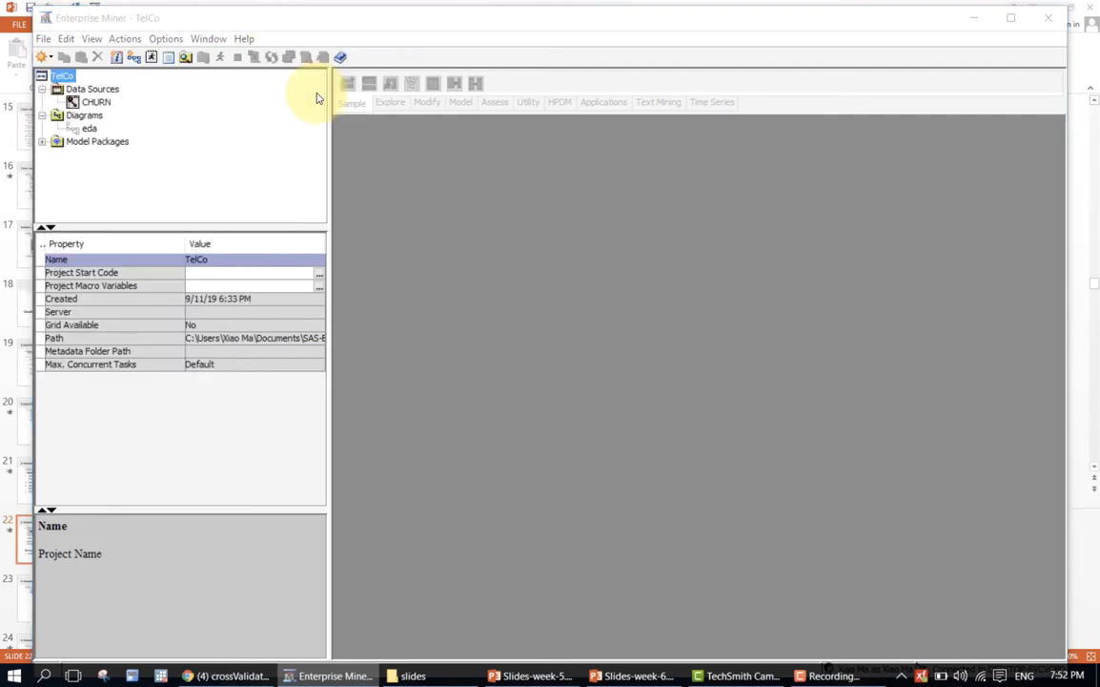
click(700, 495)
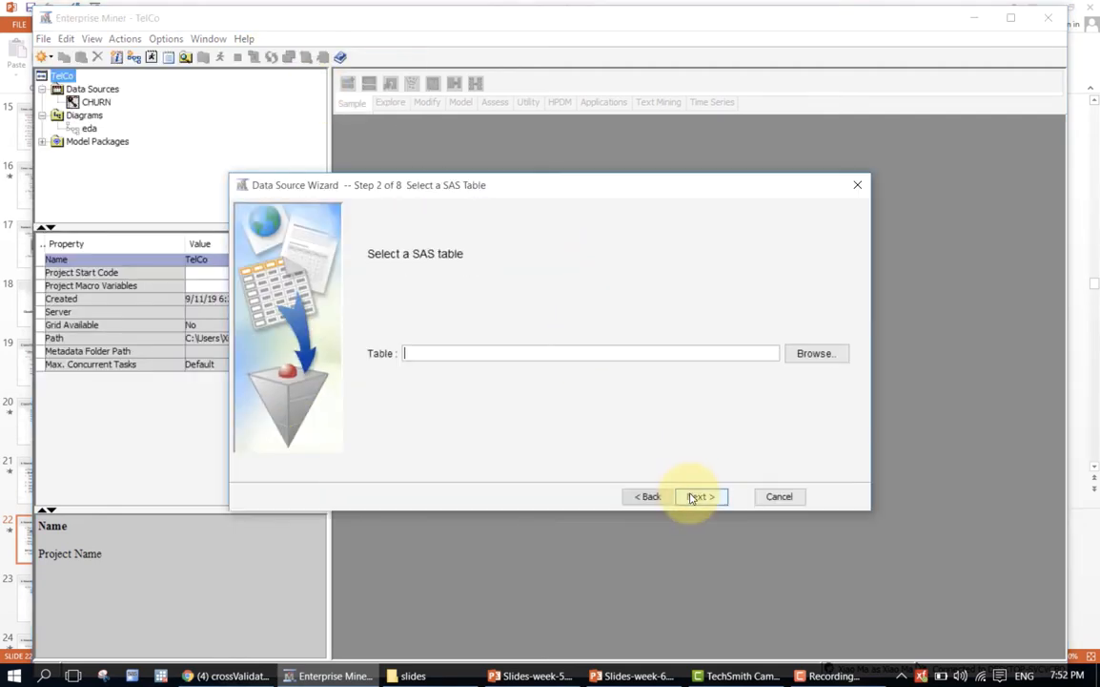
click(802, 355)
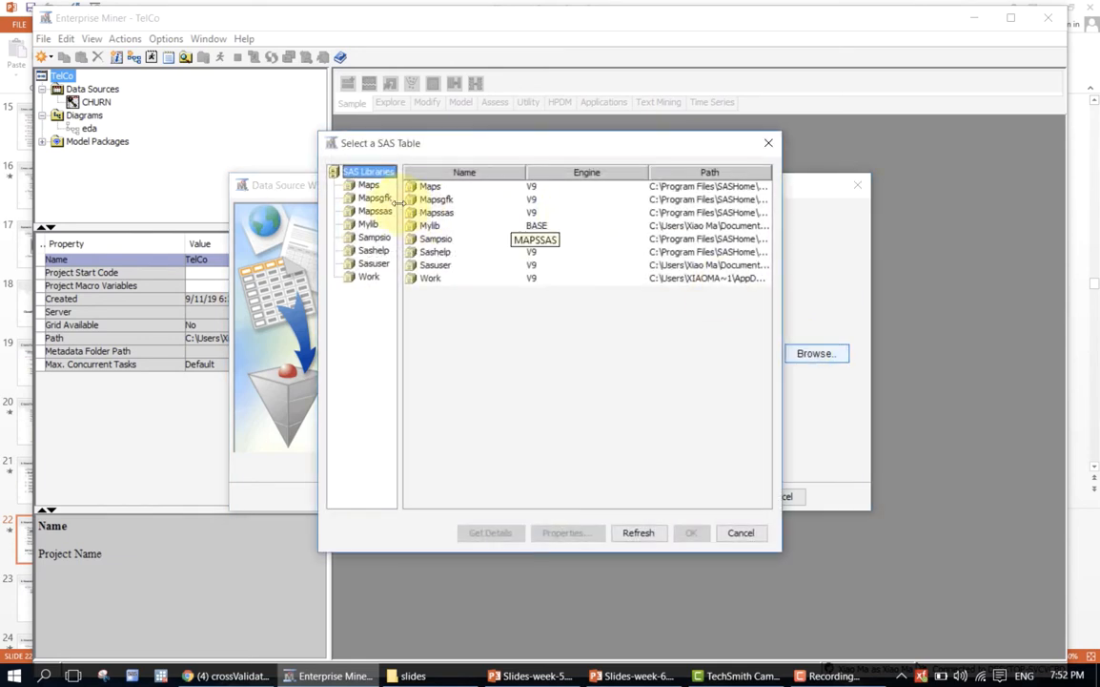
click(368, 224)
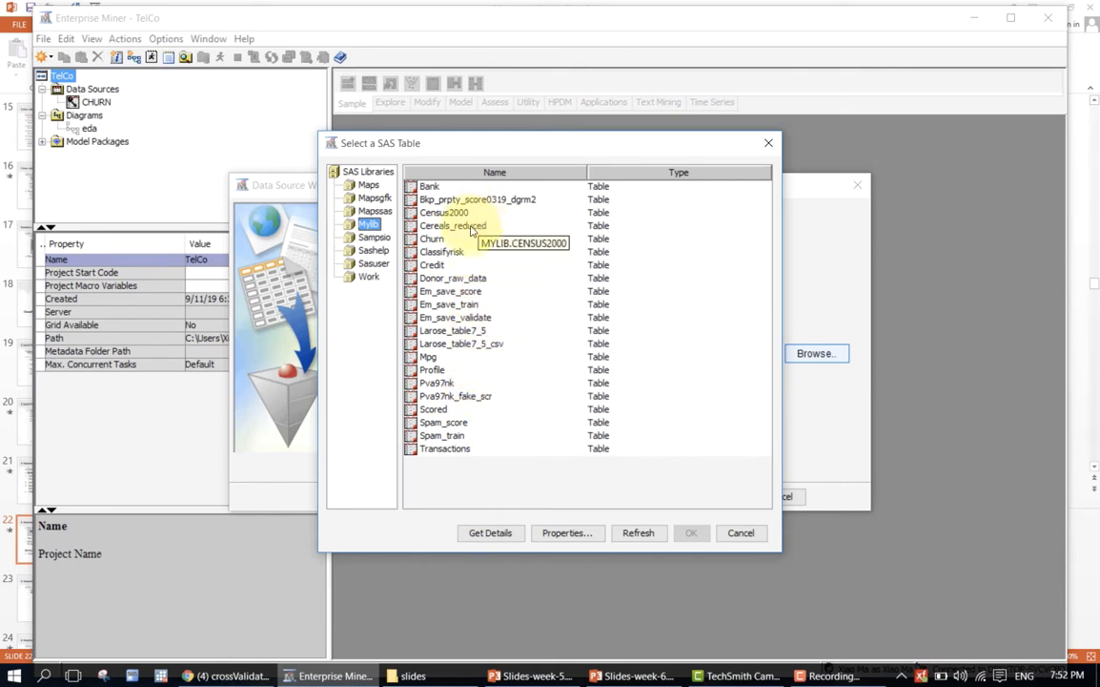
click(454, 252)
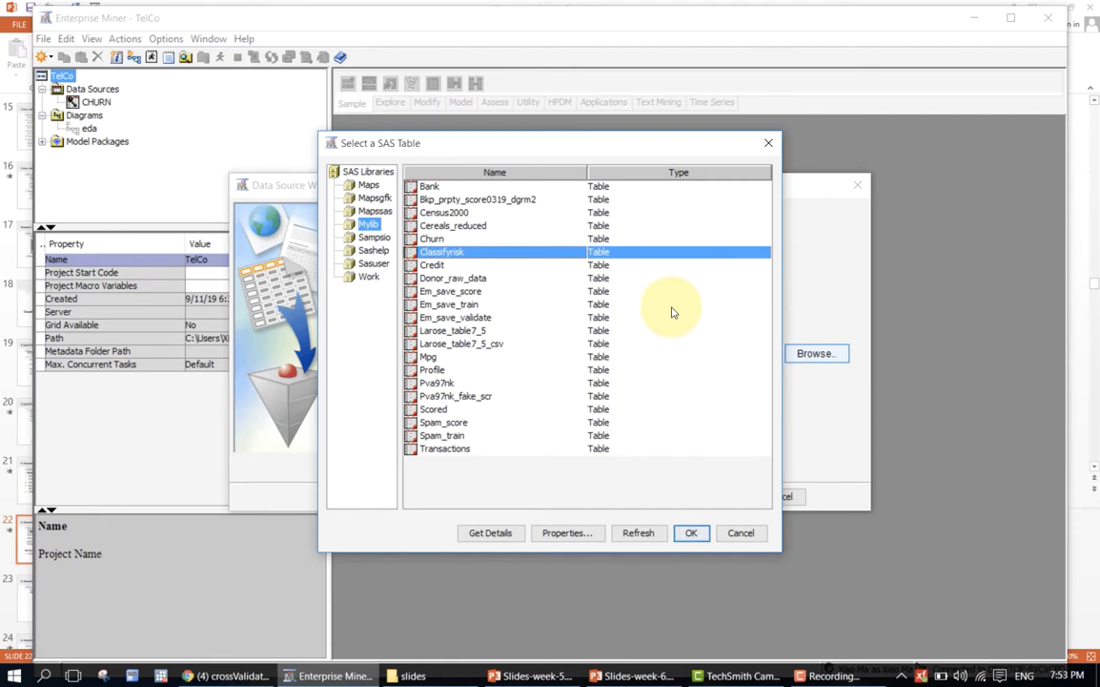
click(692, 533)
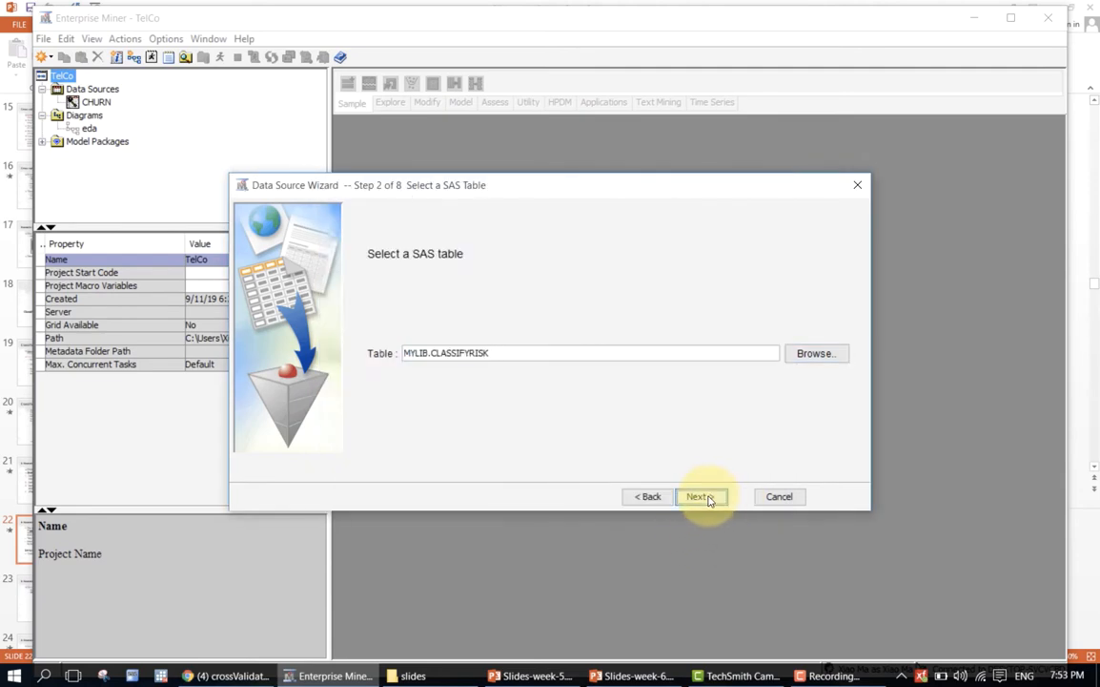
Accept the selected table and its properties, and keep the Basic metadata advisor option.
click(707, 498)
click(707, 497)
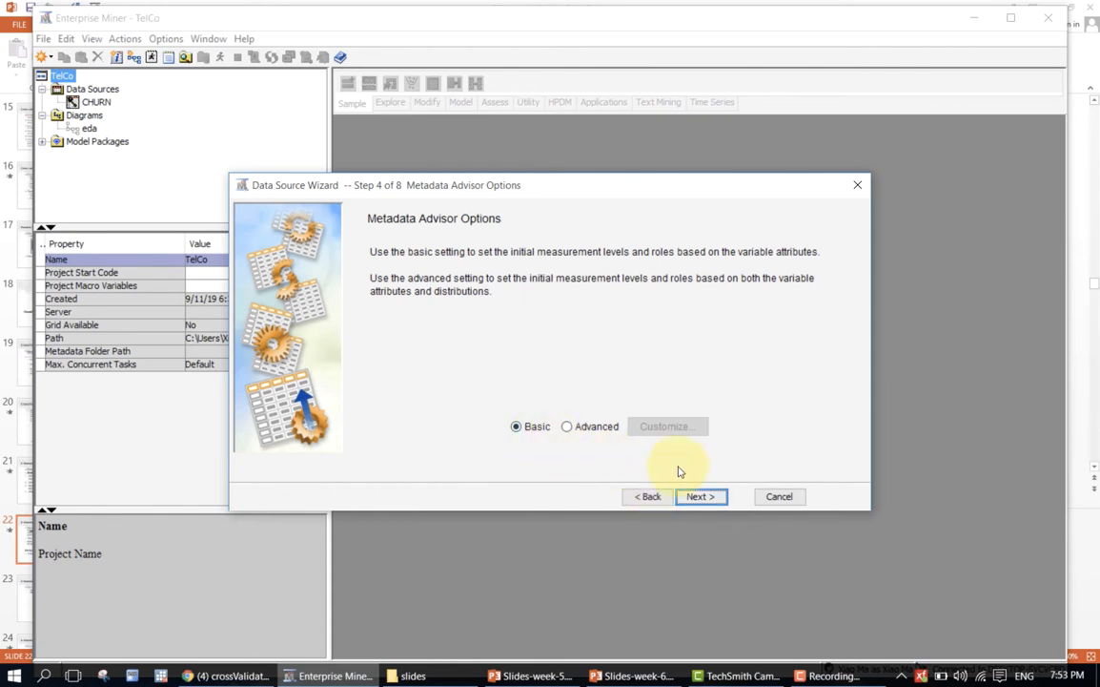
click(699, 498)
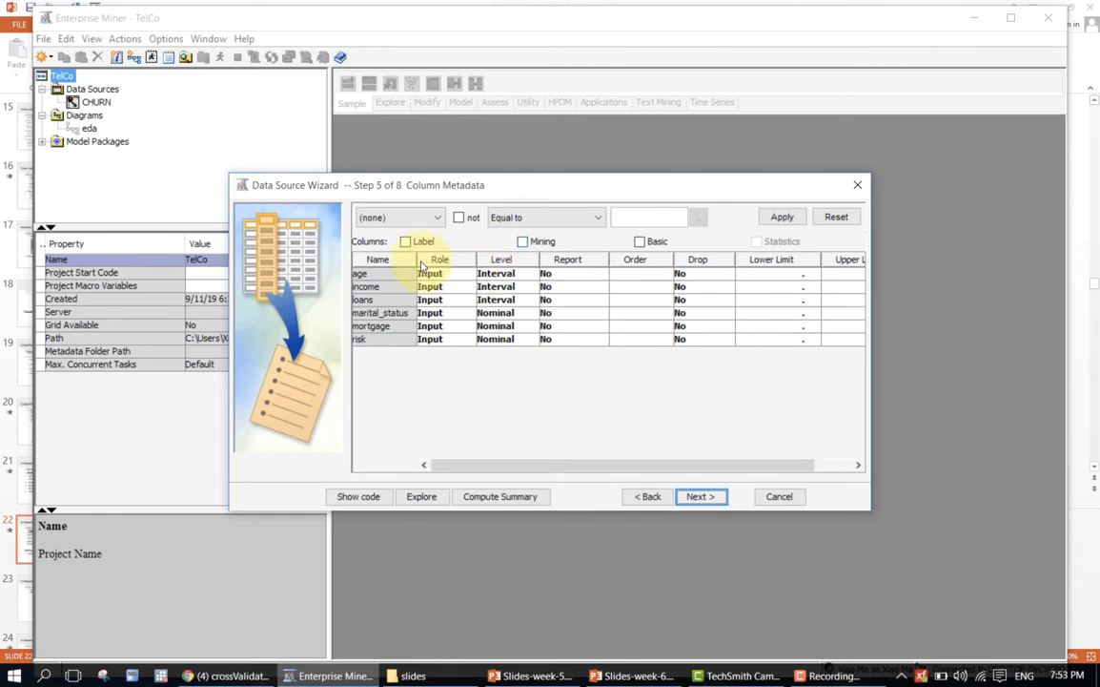
Widen the Name column slightly, then set the risk variable's role to Target and its level to Binary.
drag(416, 261, 422, 263)
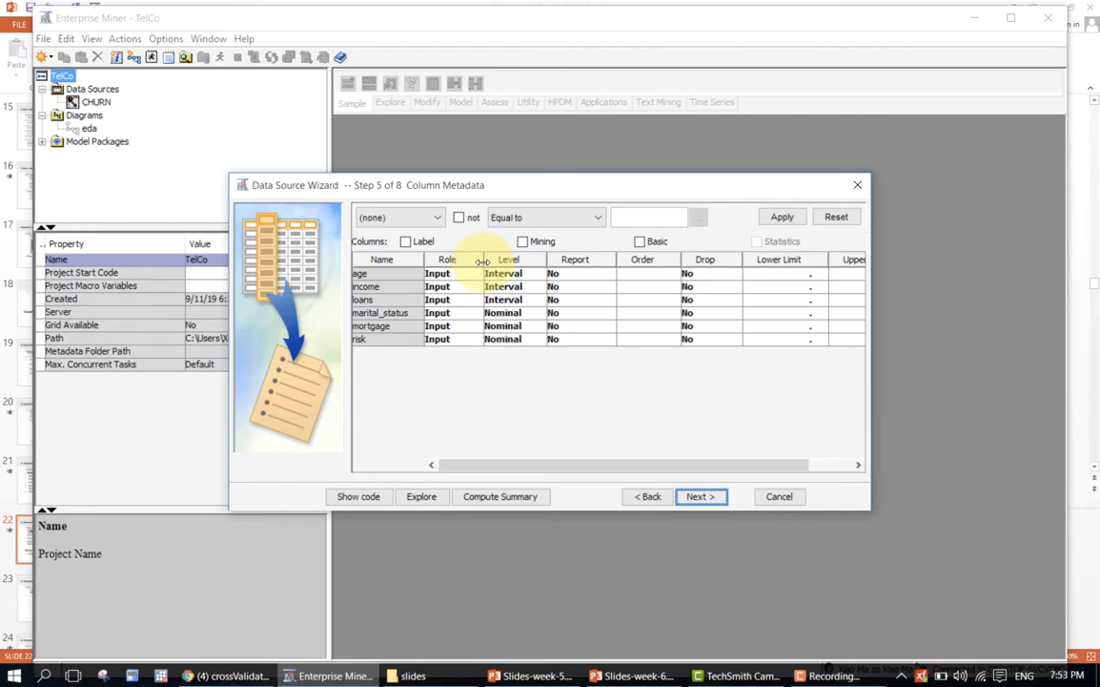
click(458, 341)
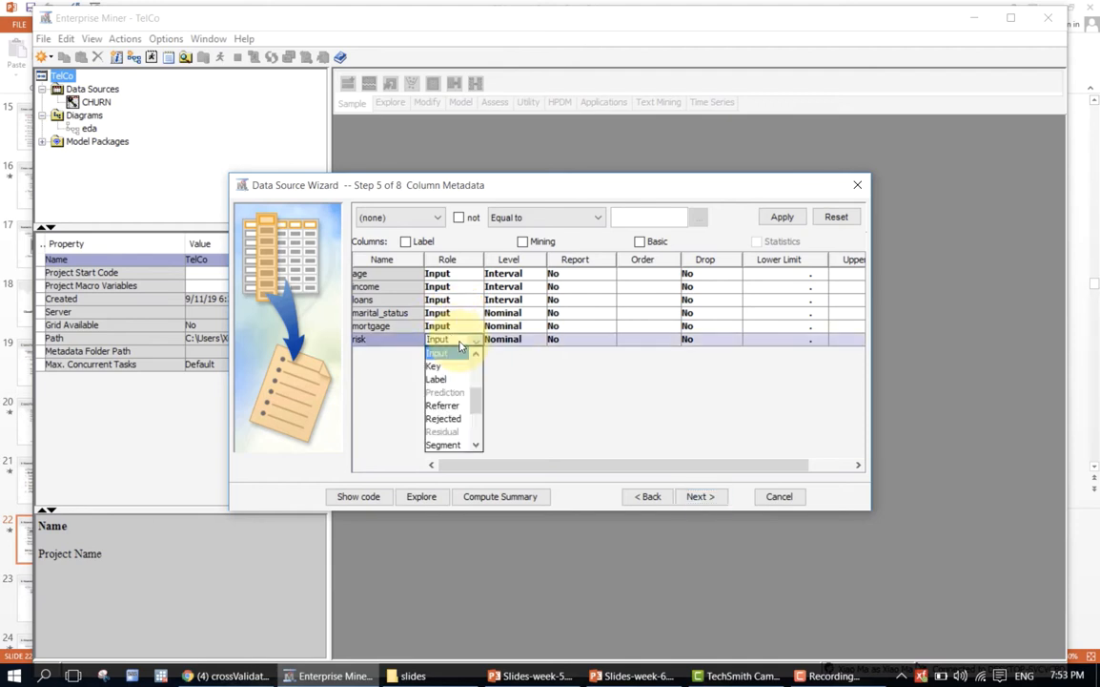
drag(477, 405, 480, 440)
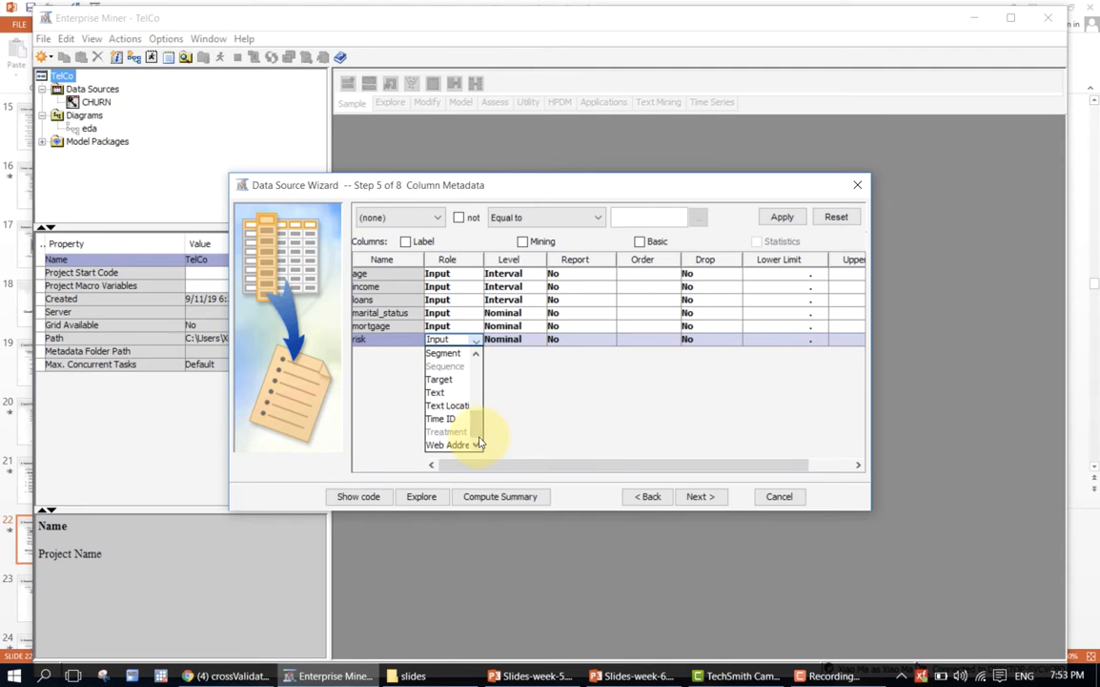
click(458, 381)
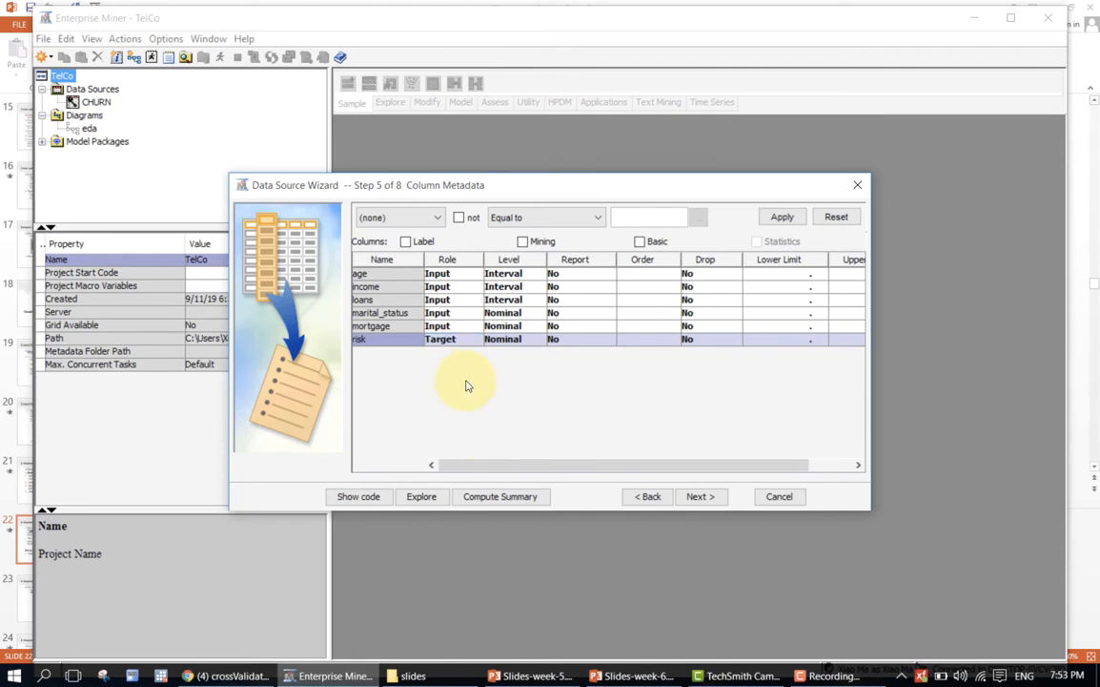
click(512, 341)
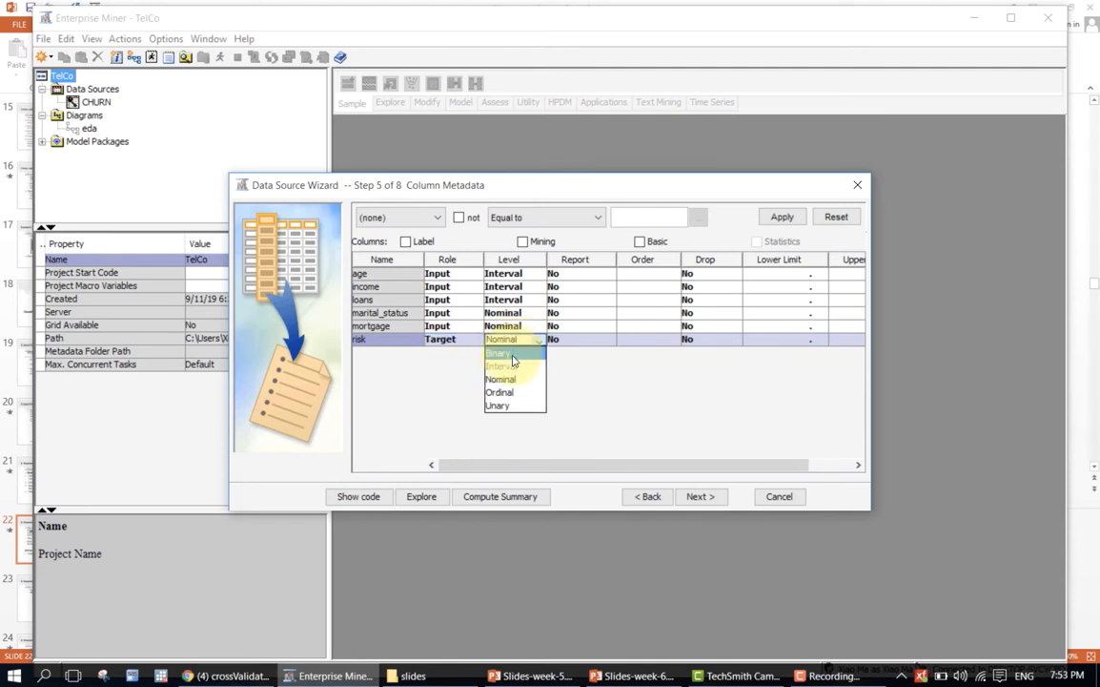
click(513, 356)
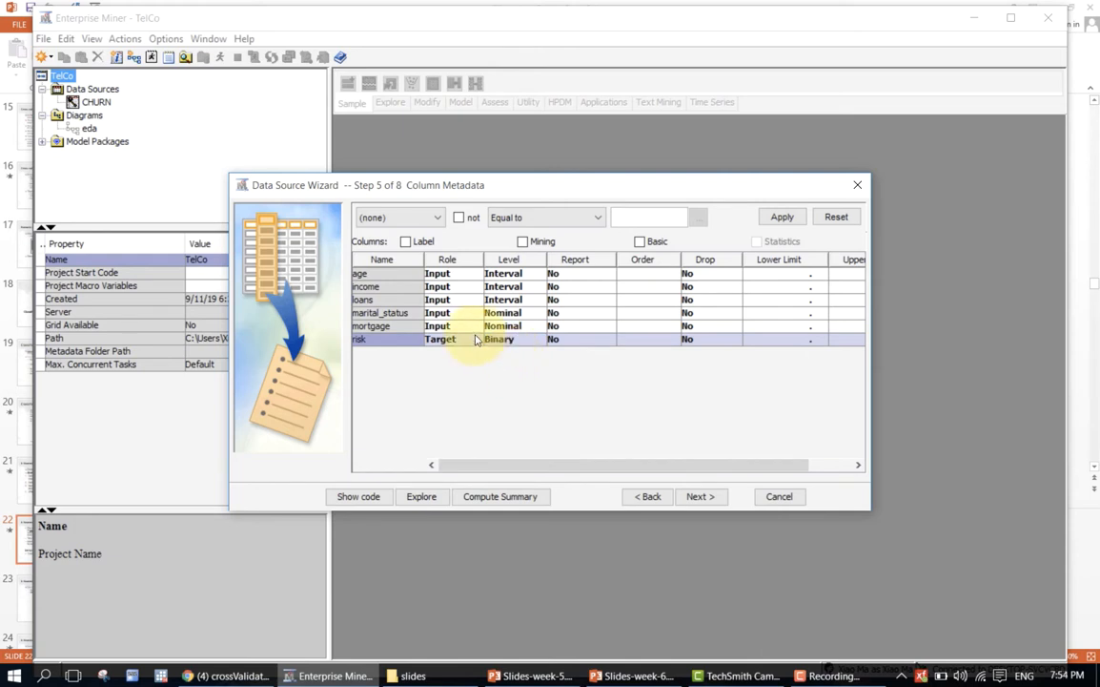
Set the loans variable's level to Nominal, keeping mortgage and marital_status as Nominal.
click(502, 331)
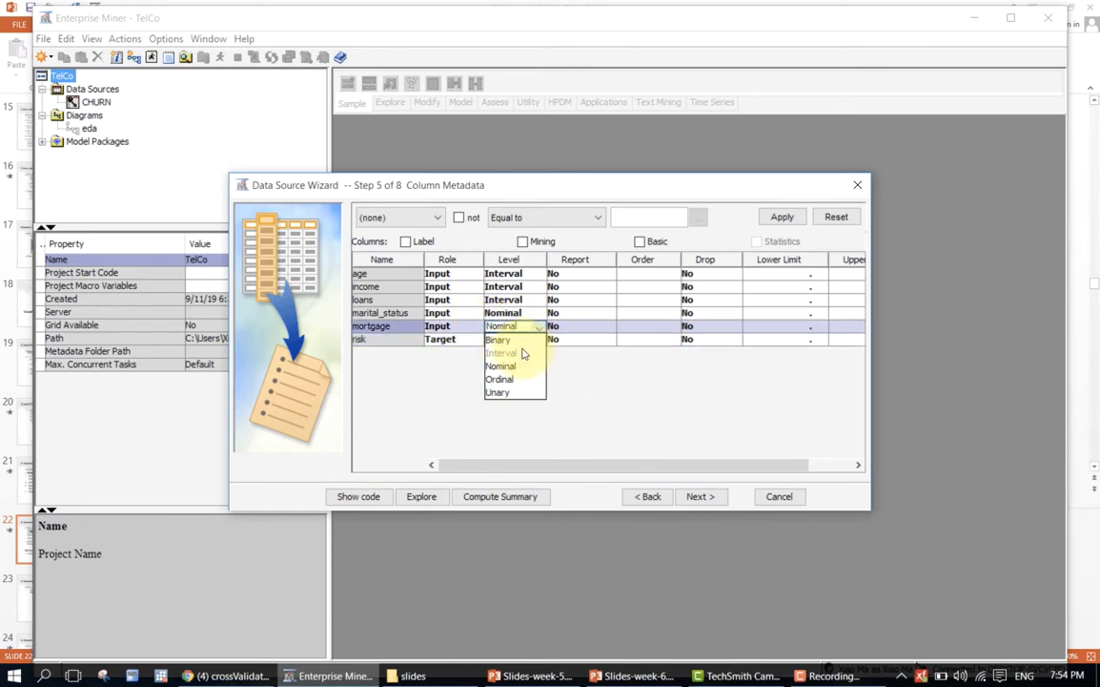
click(522, 329)
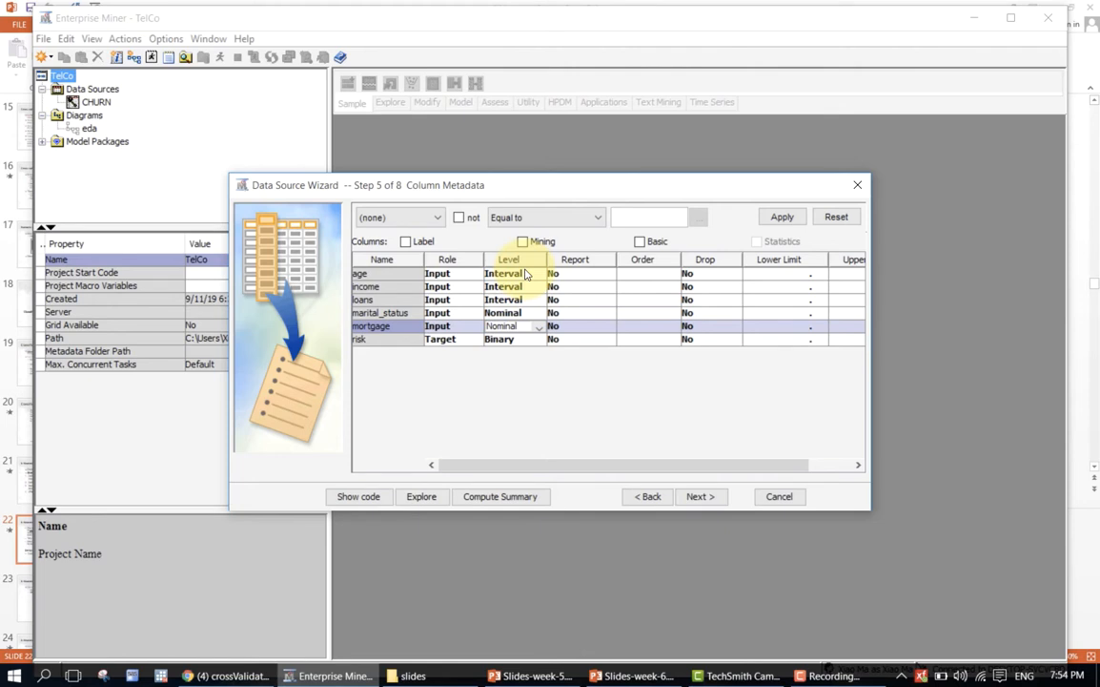
click(511, 301)
click(512, 302)
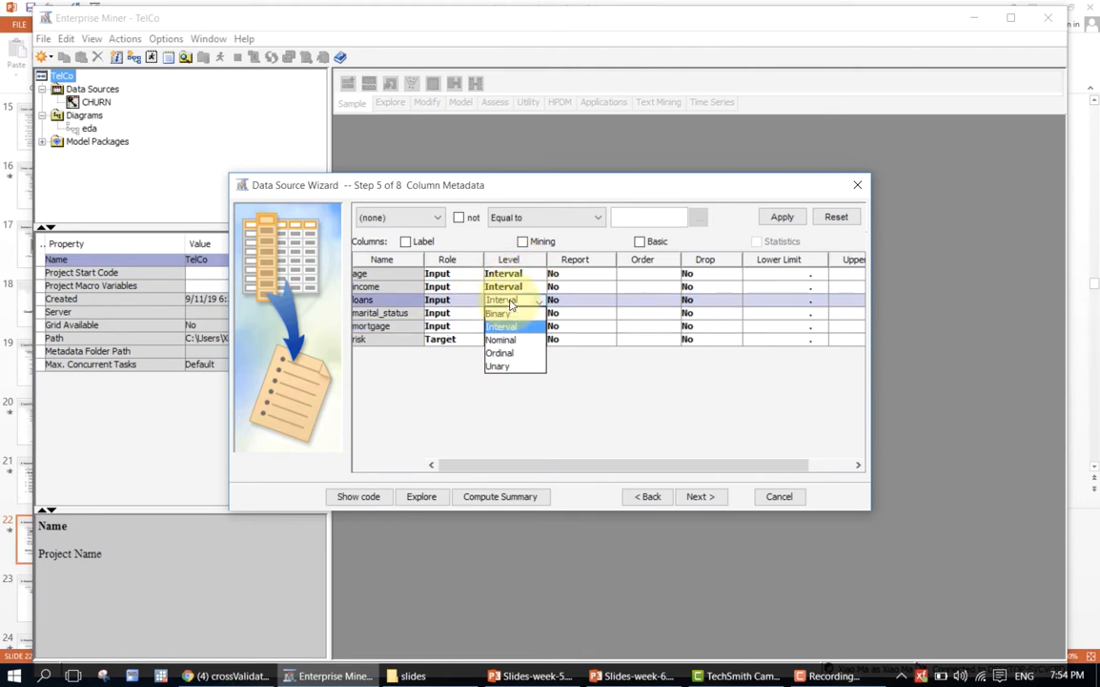
click(515, 301)
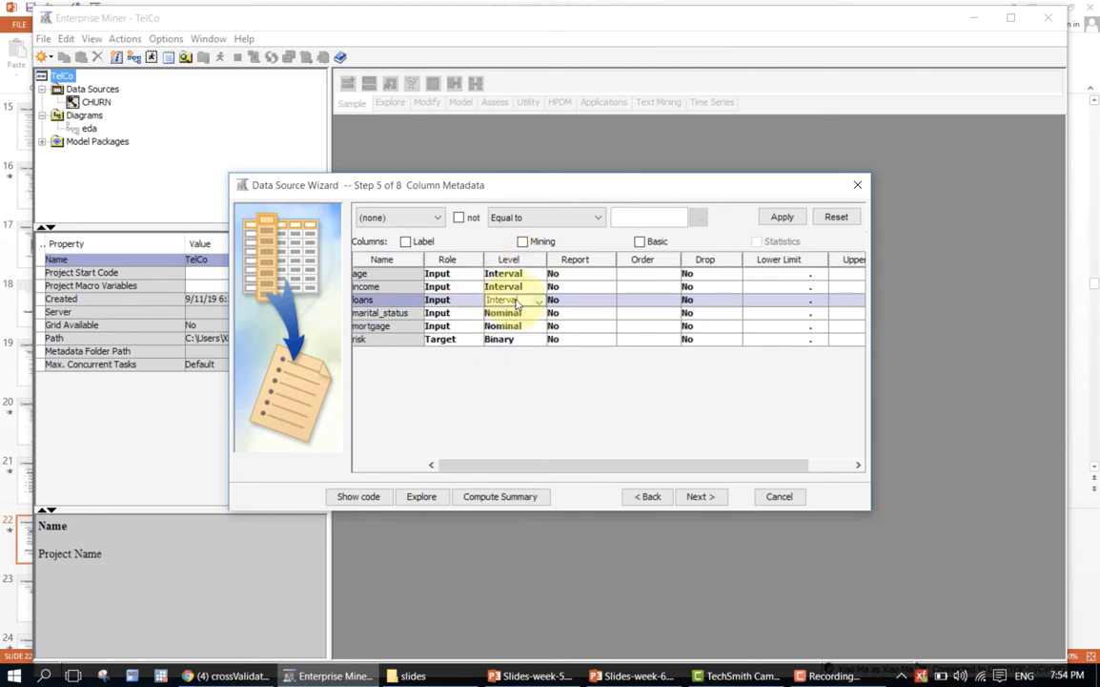
click(516, 303)
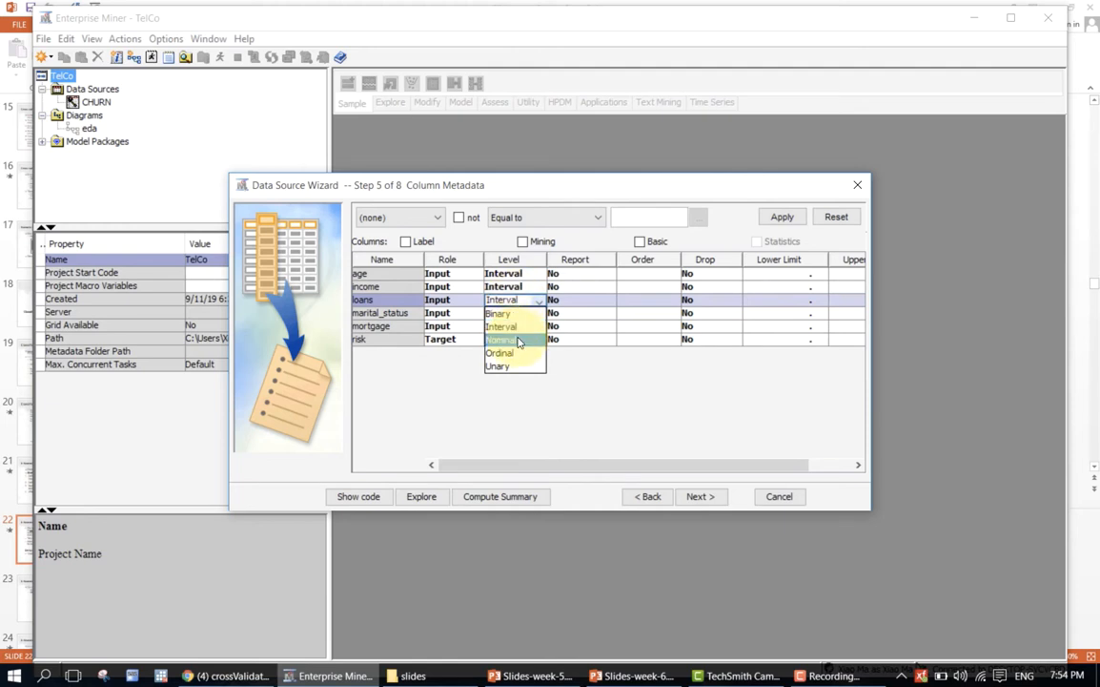
click(518, 341)
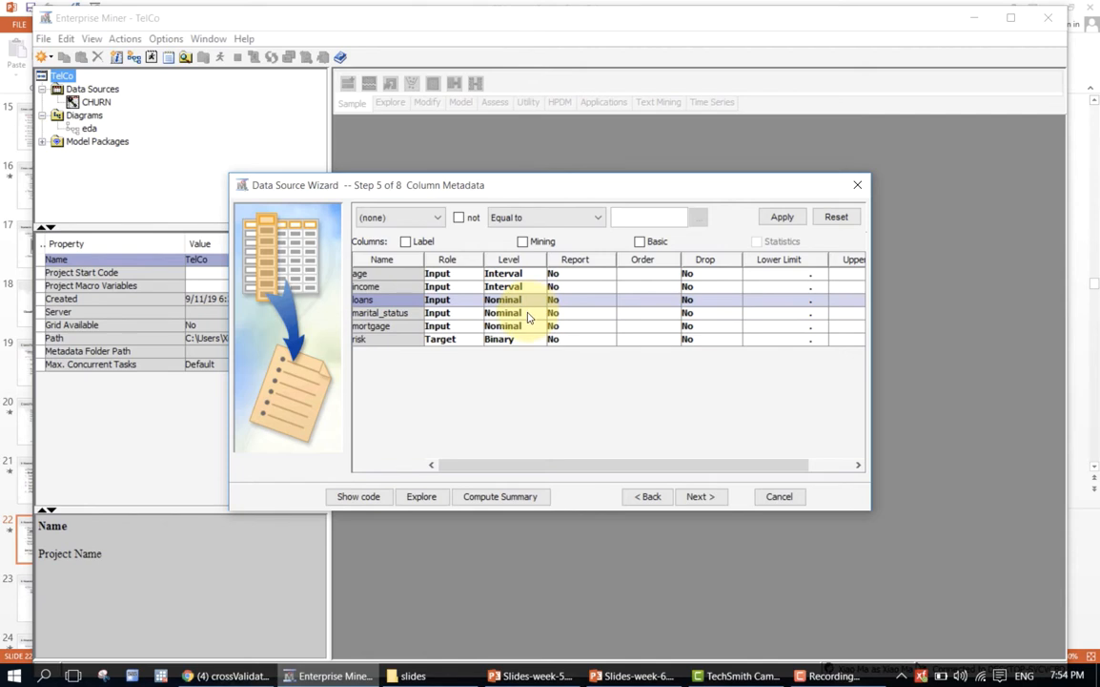
click(531, 315)
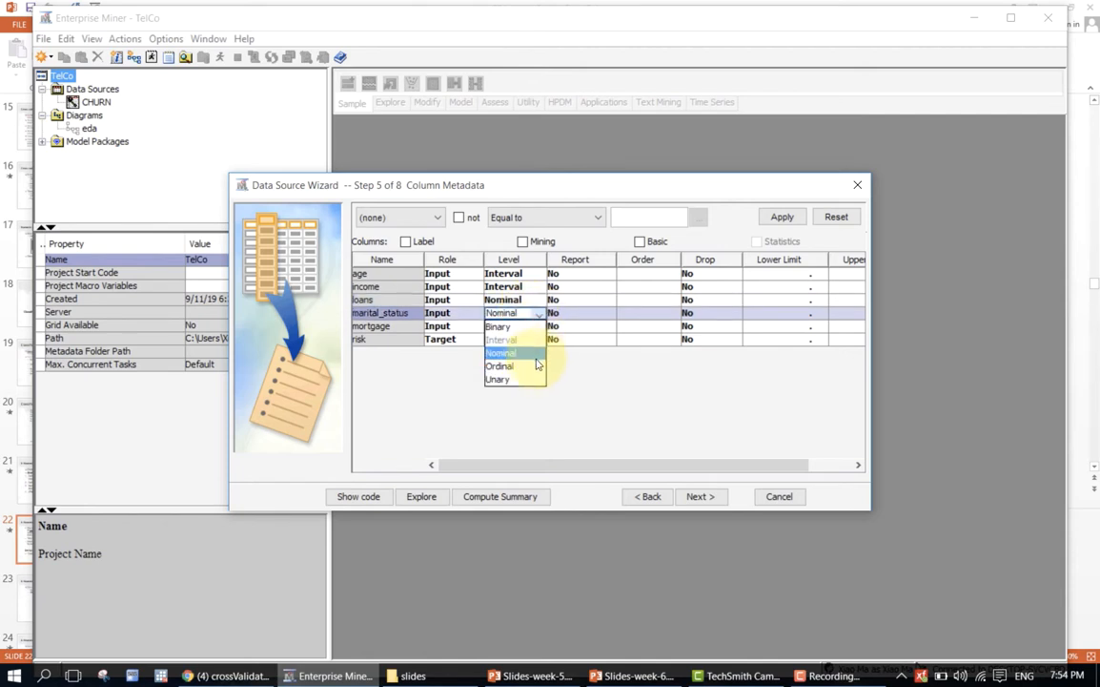
click(520, 353)
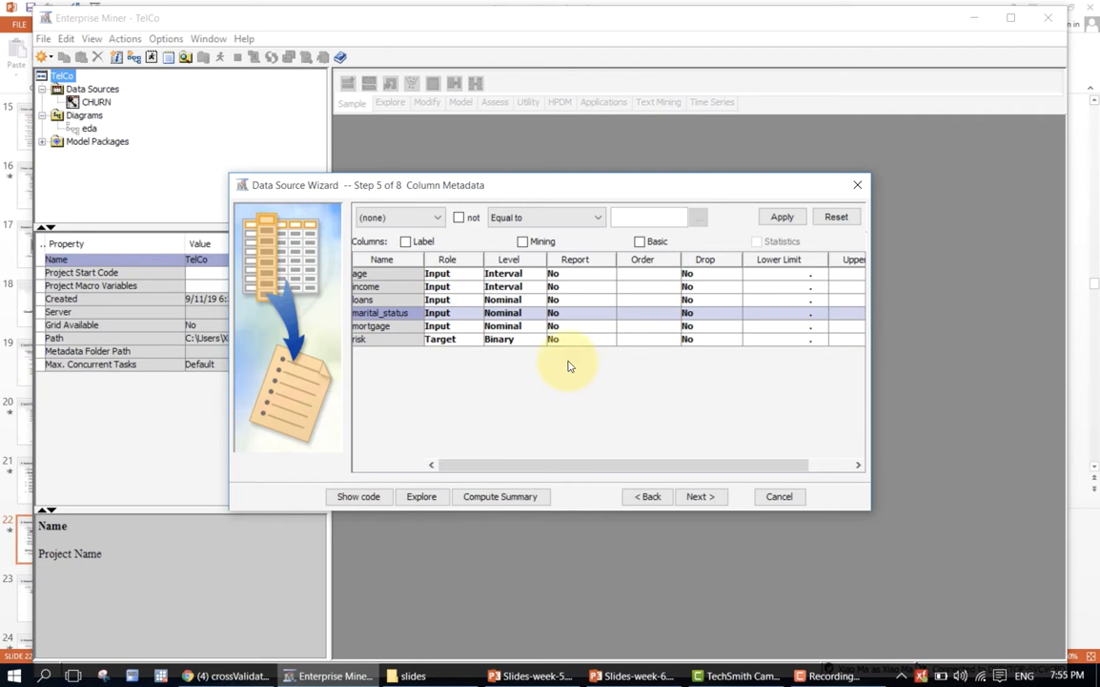
Accept the column metadata and continue to the sample options with decision processing left at No.
click(407, 301)
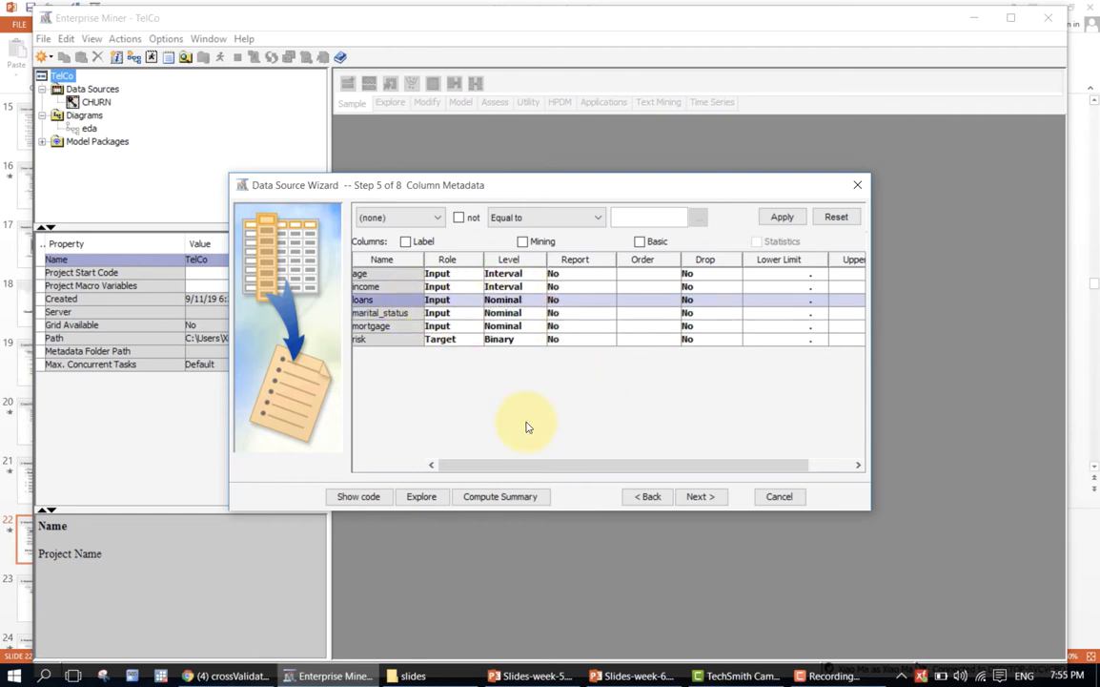
click(700, 495)
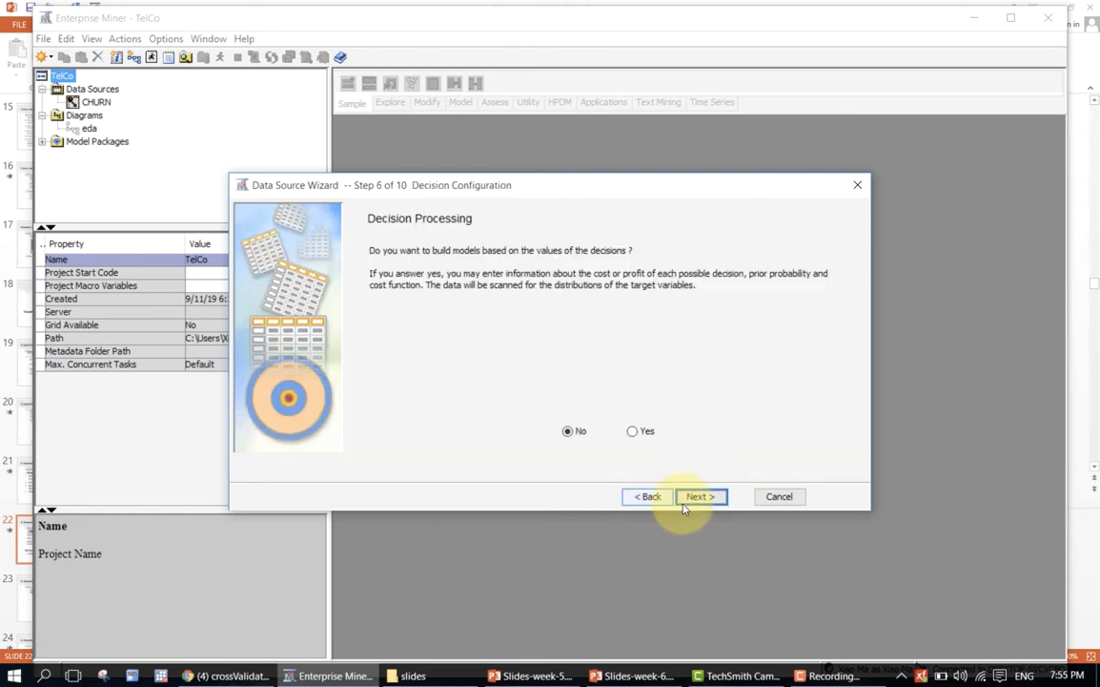
click(700, 497)
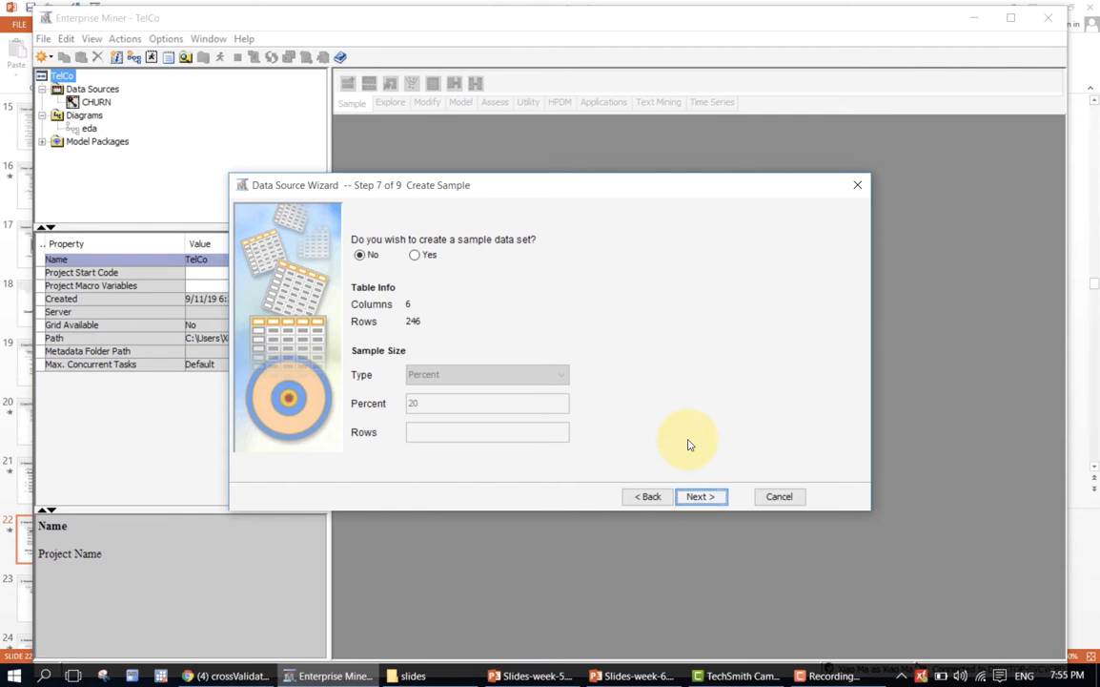
Finish the data source without creating a sample, keeping the name CLASSIFYRISK and the role Raw.
click(701, 500)
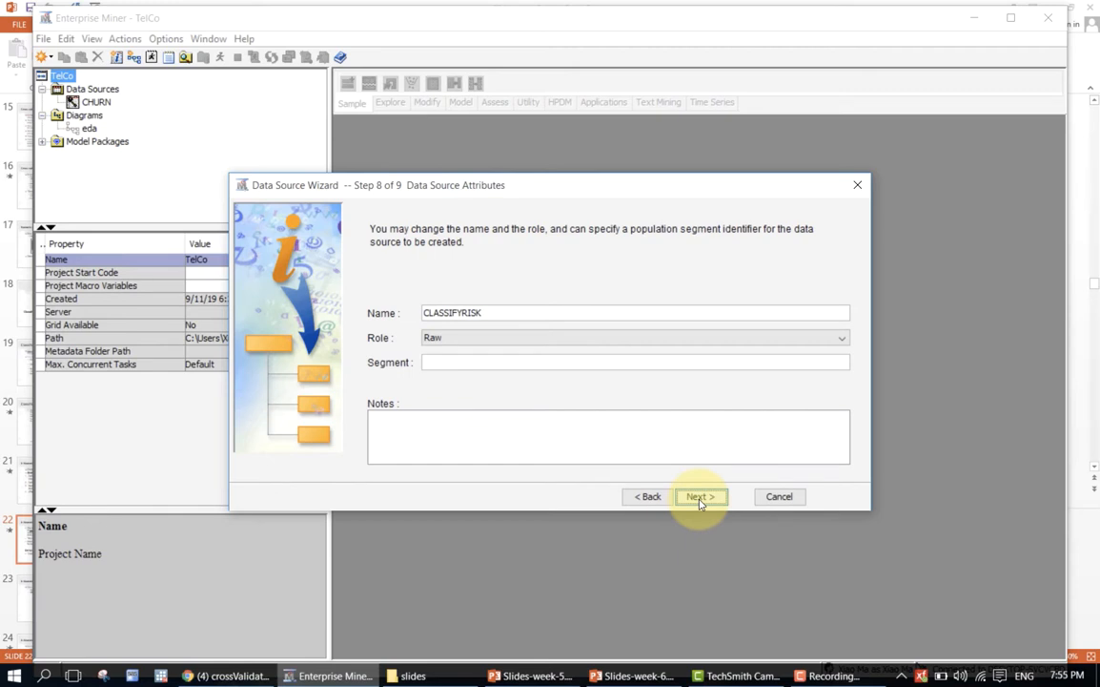
click(700, 499)
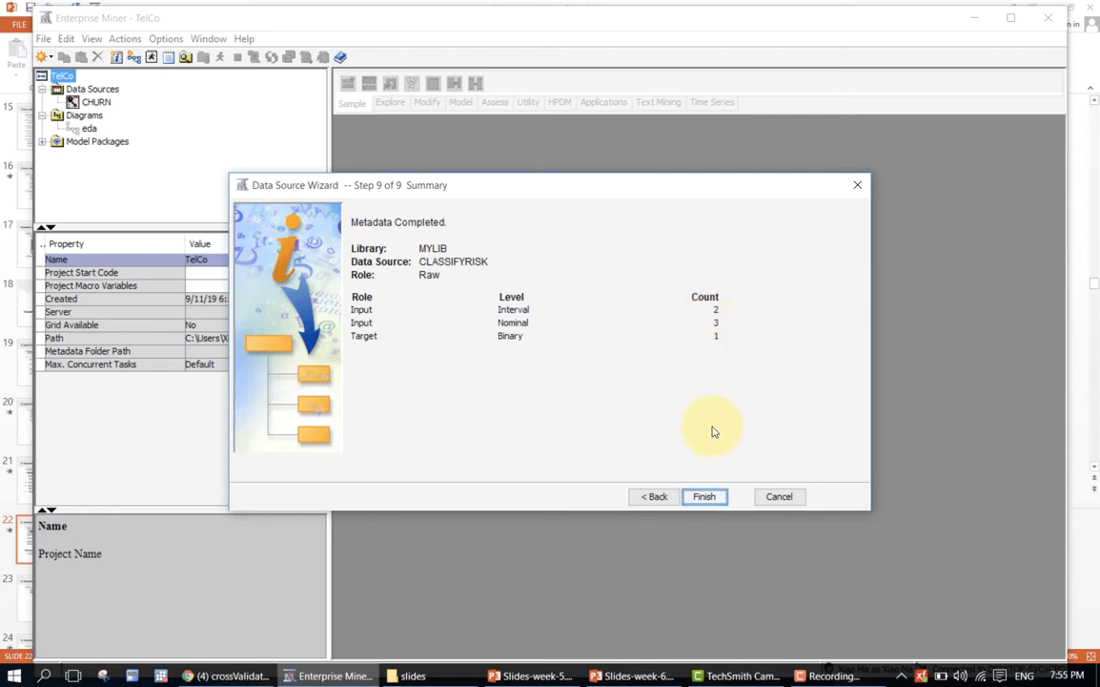
click(705, 497)
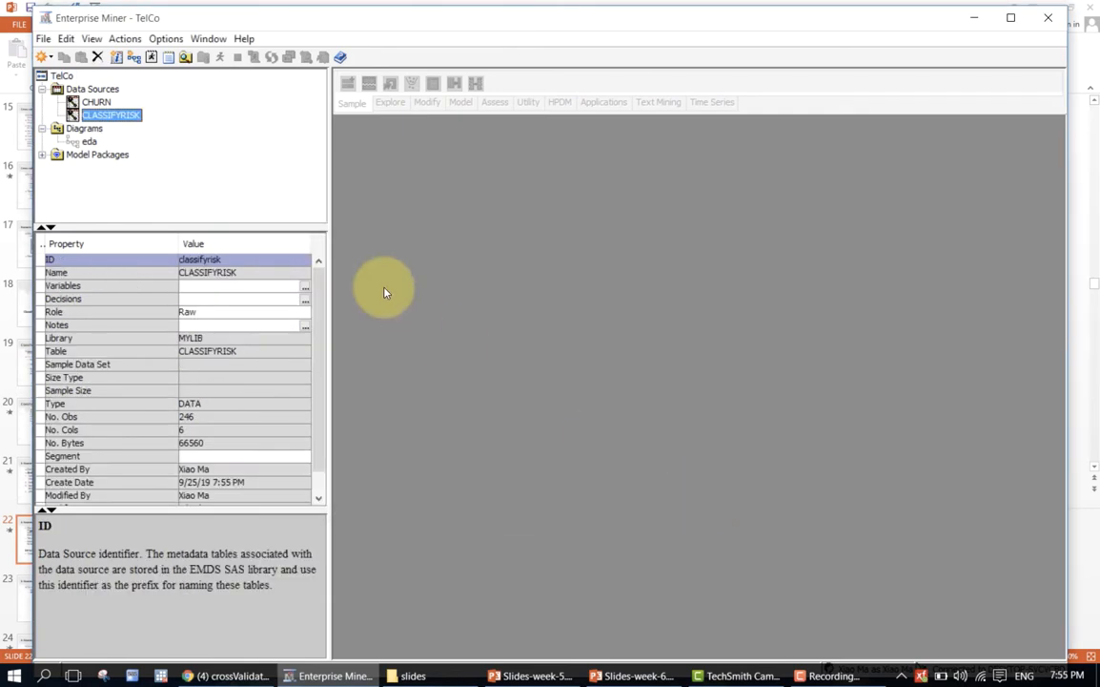
Create a new diagram named classifyrisk in the project.
click(85, 129)
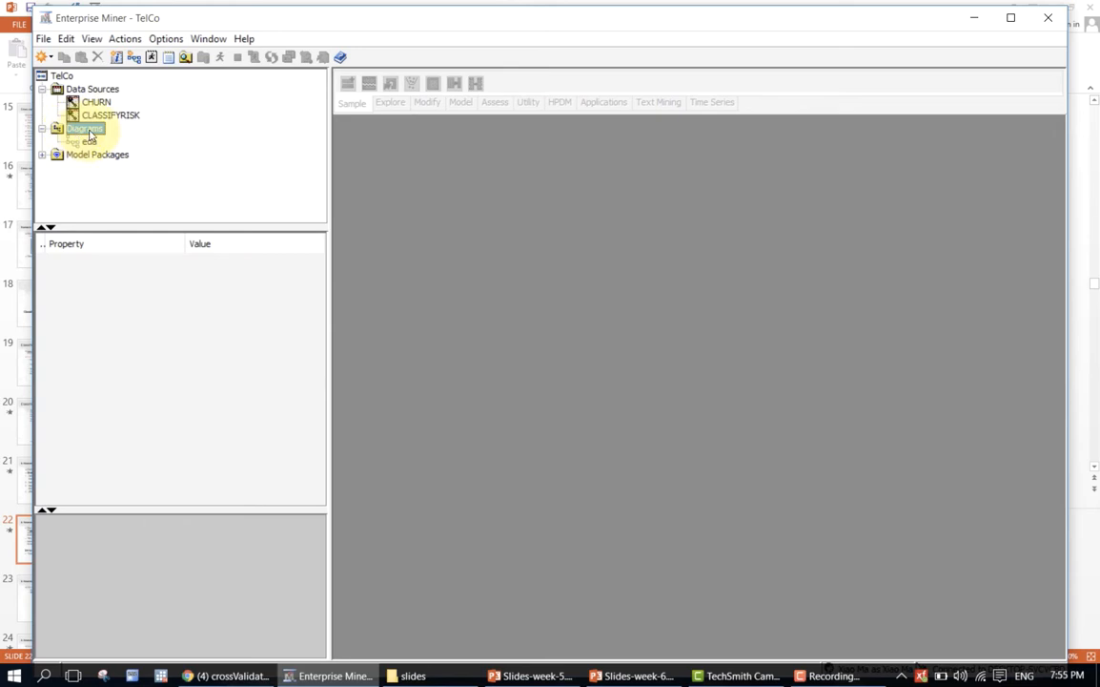
right_click(90, 135)
click(108, 140)
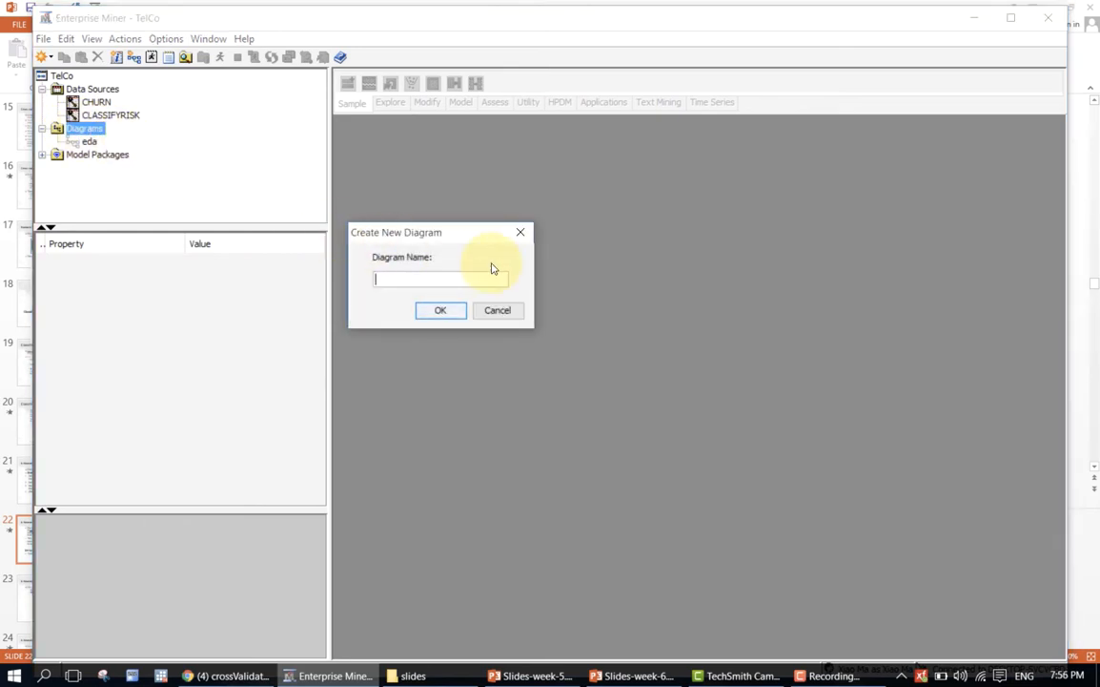
text(classifyrisk)
key(Return)
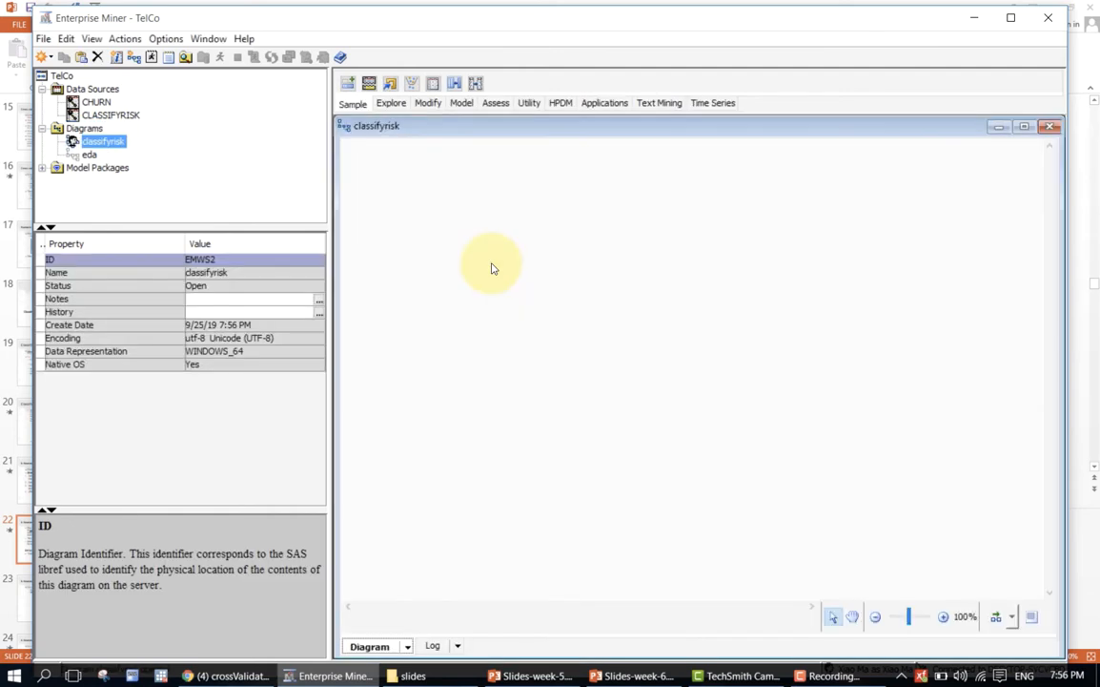
Place the CLASSIFYRISK data source in the diagram and add a StatExplore node beside it.
drag(99, 117, 407, 195)
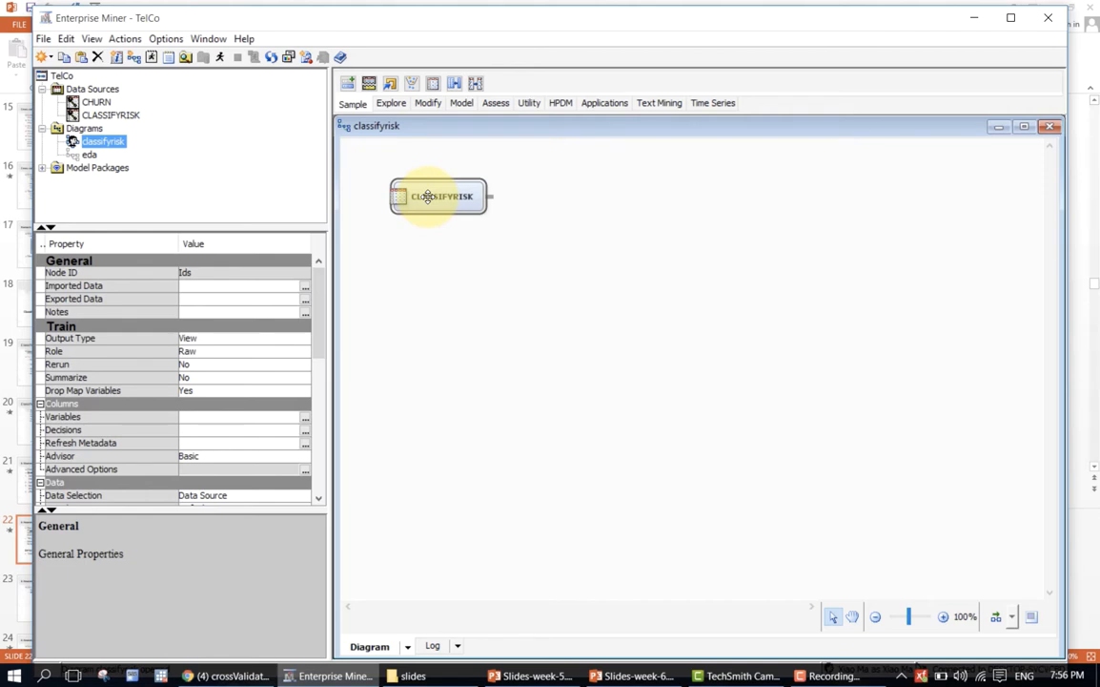
click(570, 177)
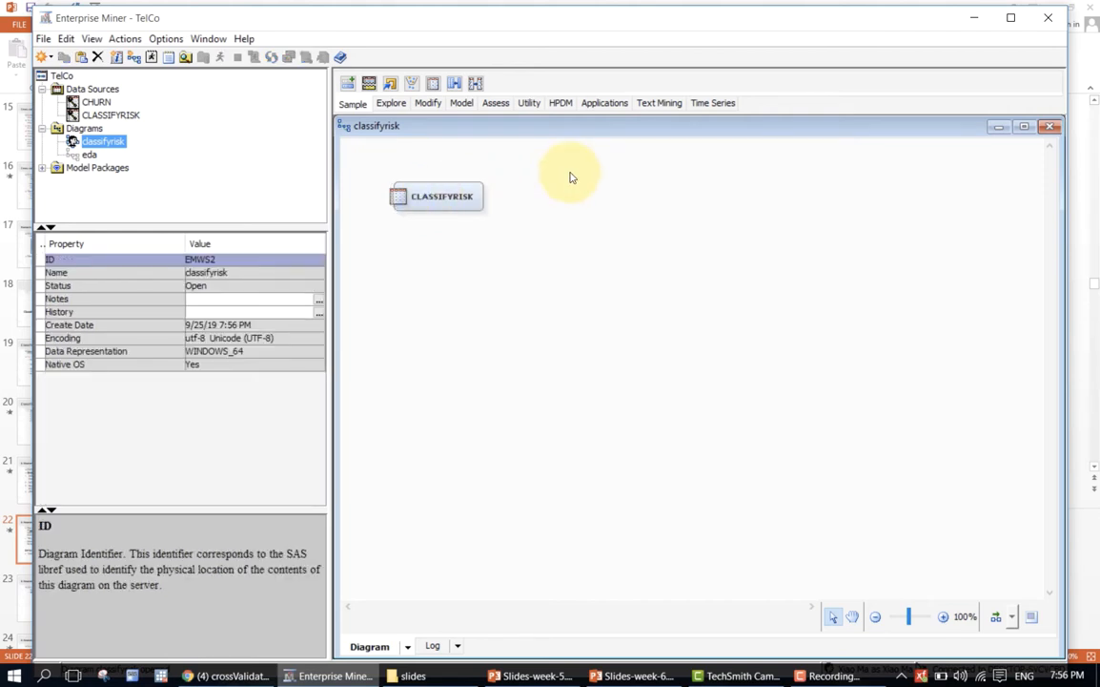
click(392, 105)
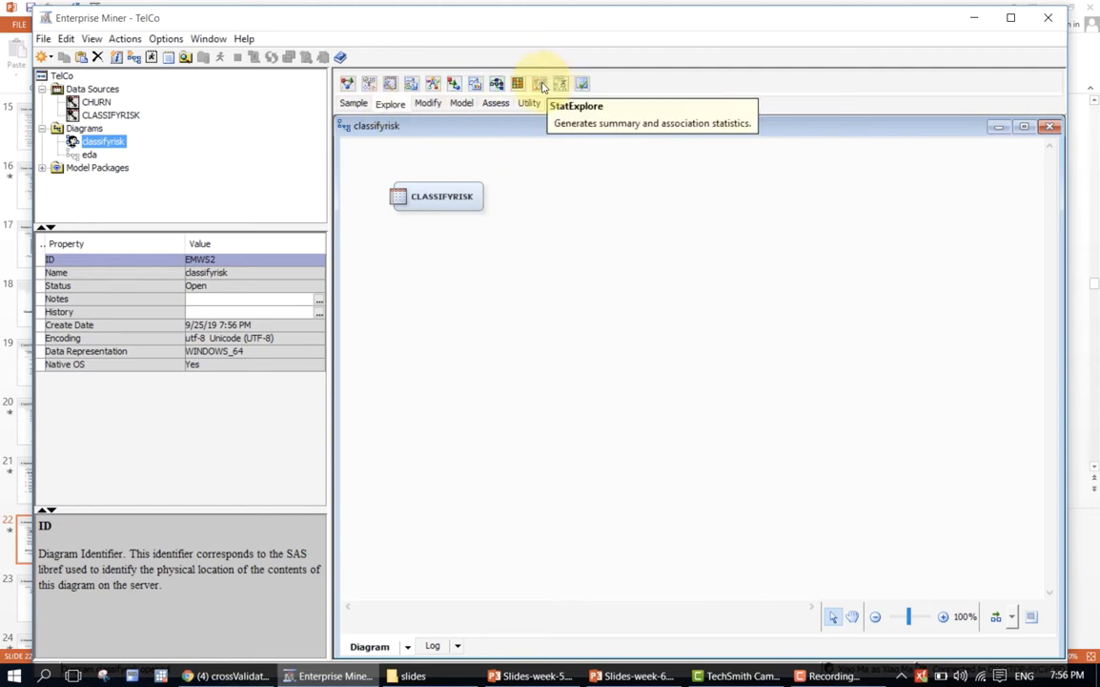
drag(539, 83, 529, 189)
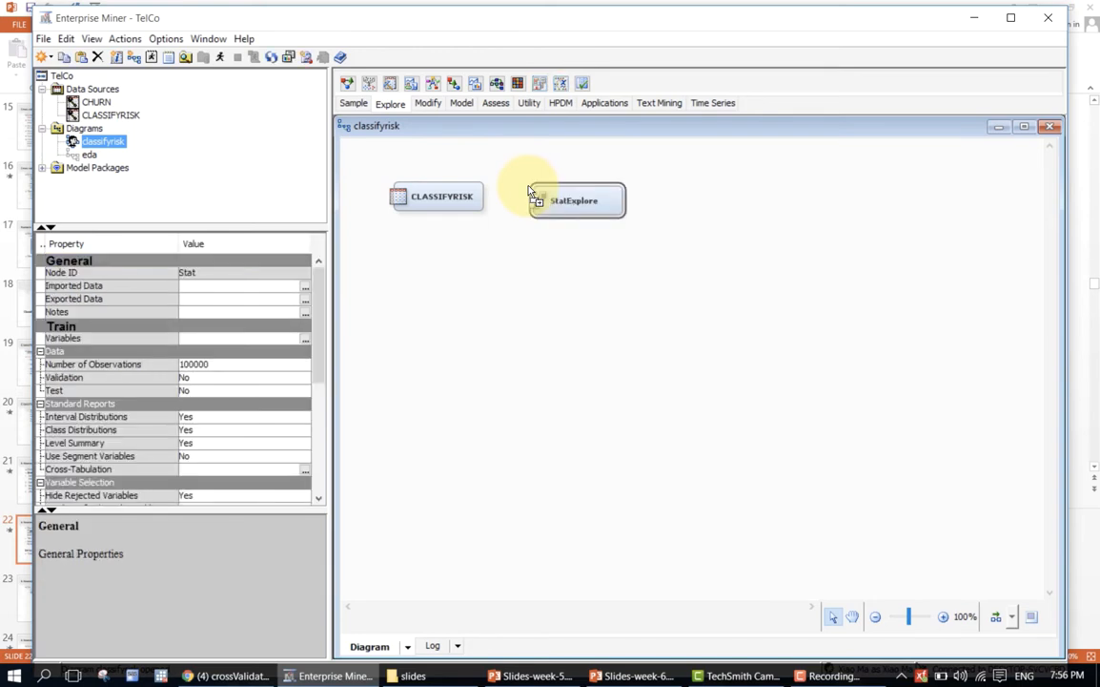
Connect the CLASSIFYRISK node to the StatExplore node and arrange the two nodes automatically in a horizontal layout.
drag(487, 193, 541, 201)
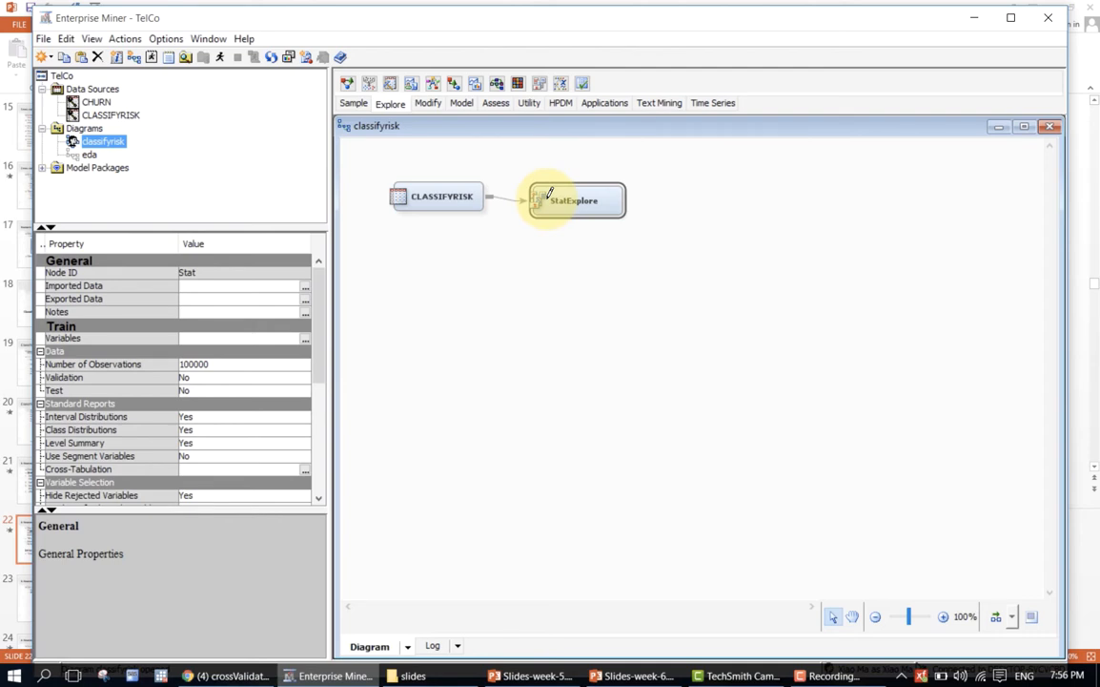
drag(569, 200, 572, 197)
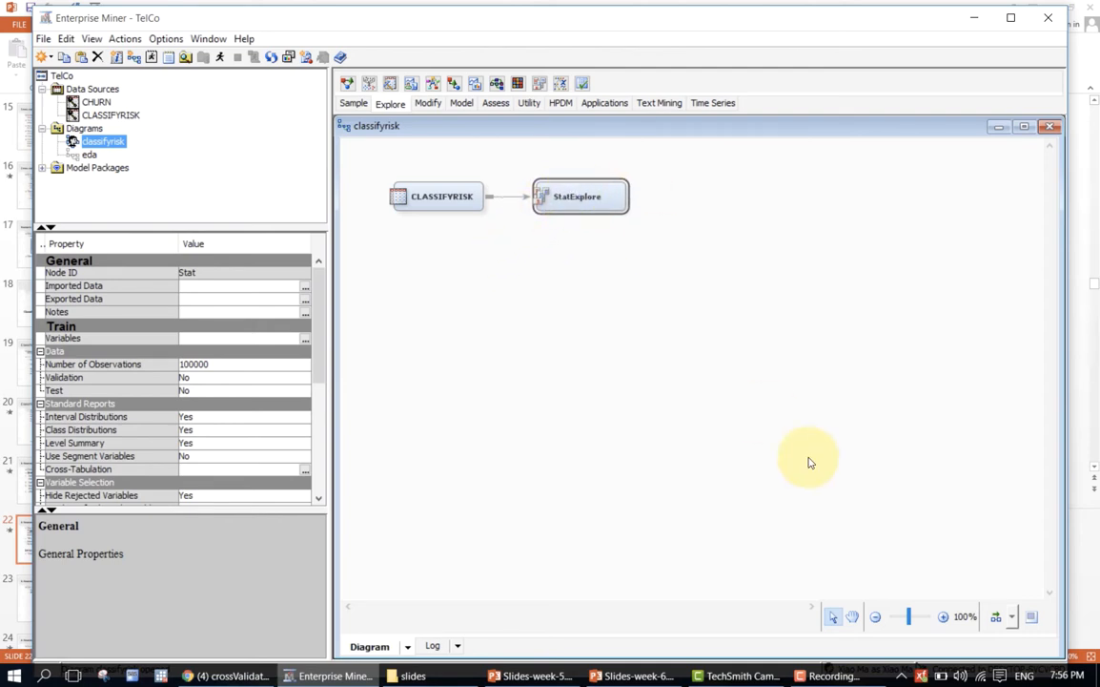
click(995, 616)
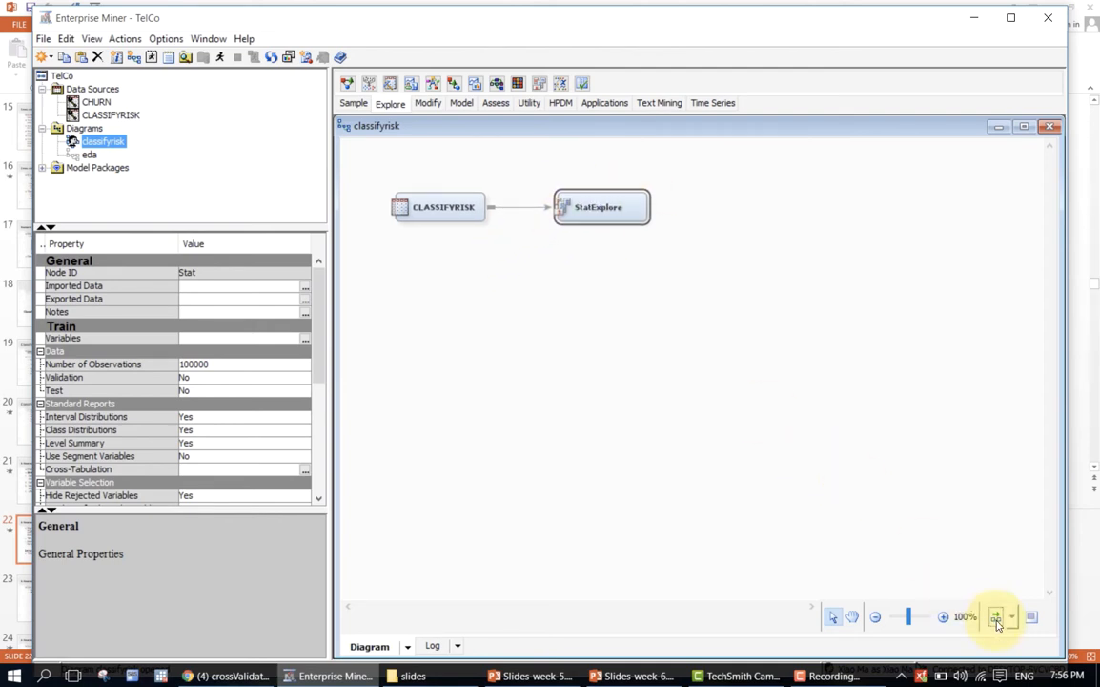
right_click(621, 207)
click(641, 267)
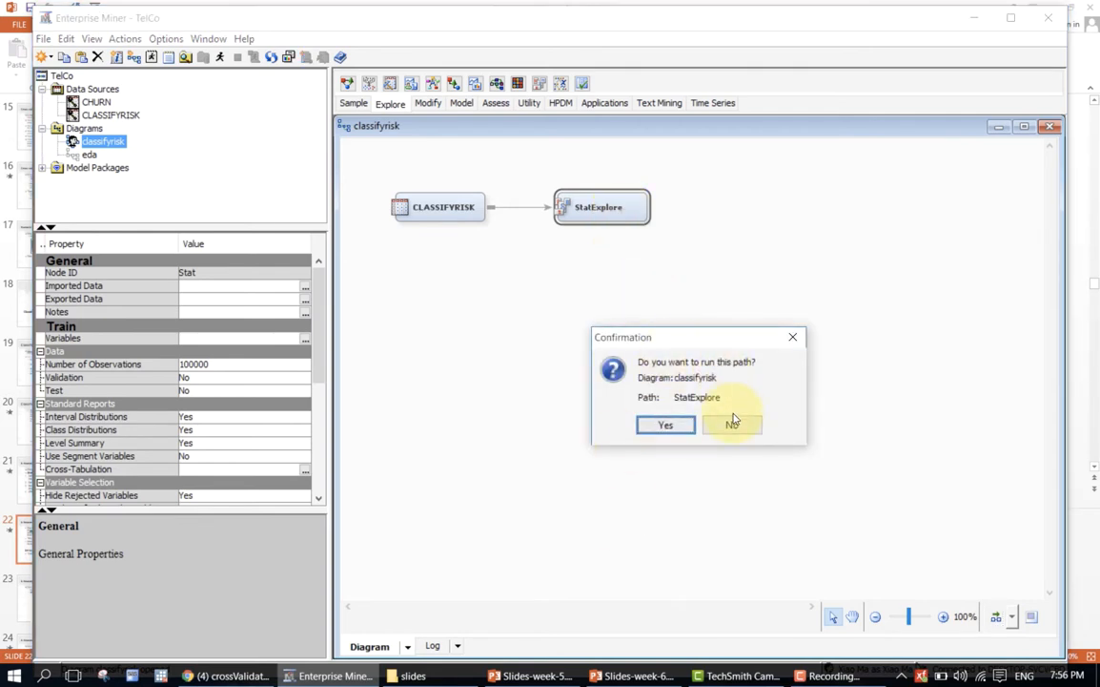
click(733, 424)
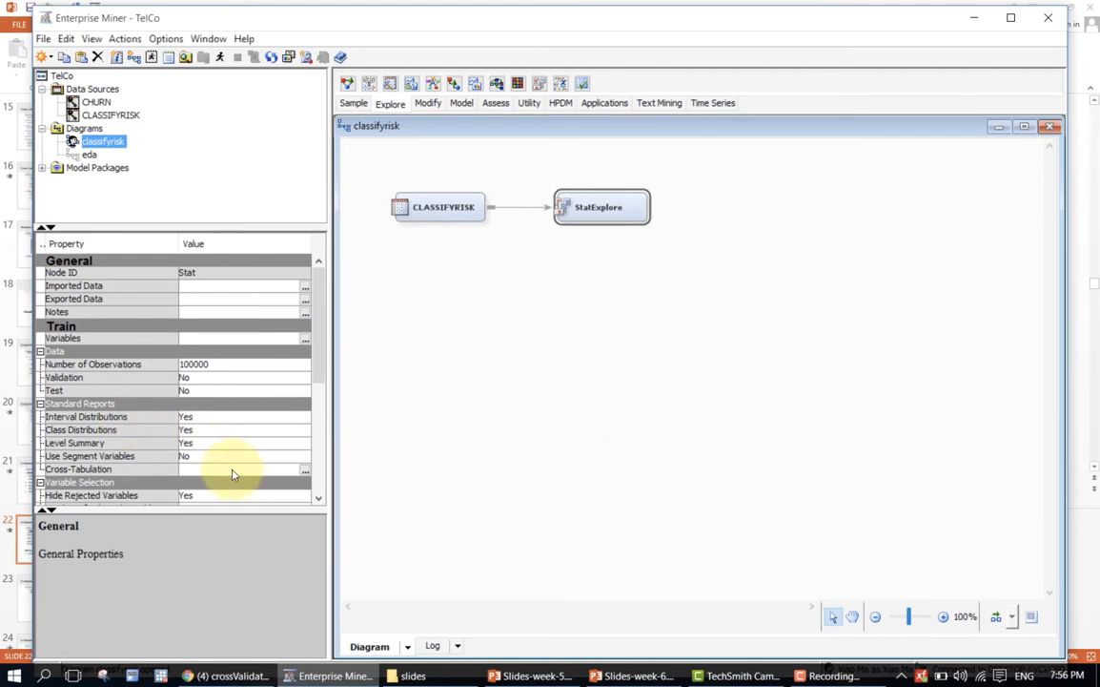
Set the StatExplore node's Interval Variables option for chi-square statistics to Yes.
drag(315, 350, 315, 376)
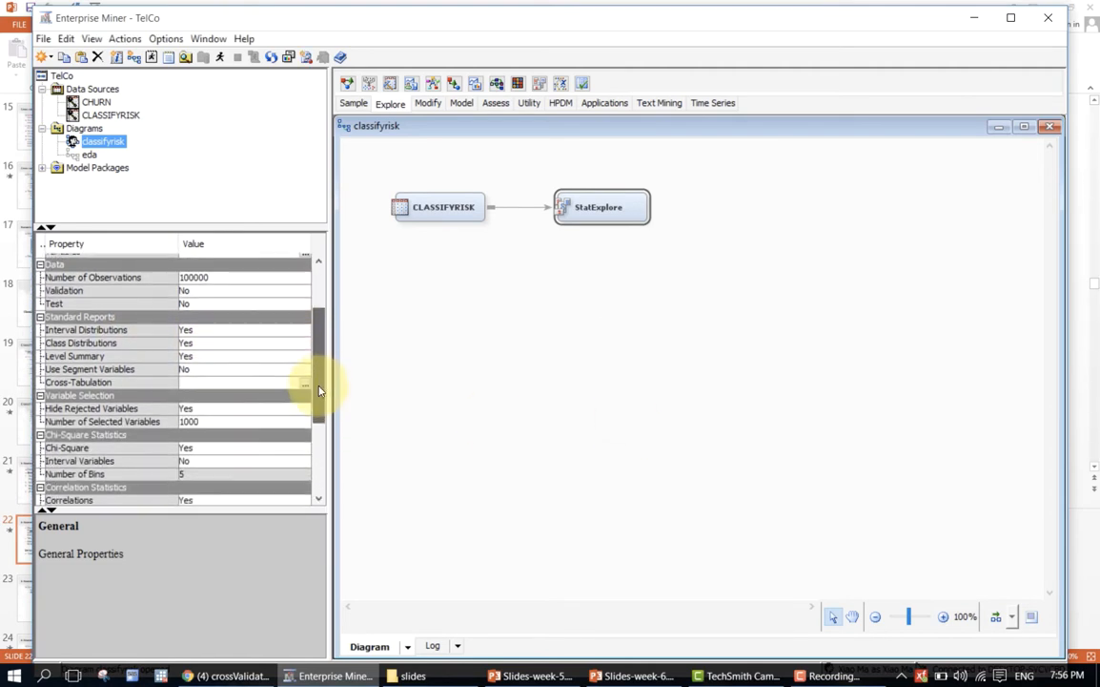
click(206, 460)
click(203, 476)
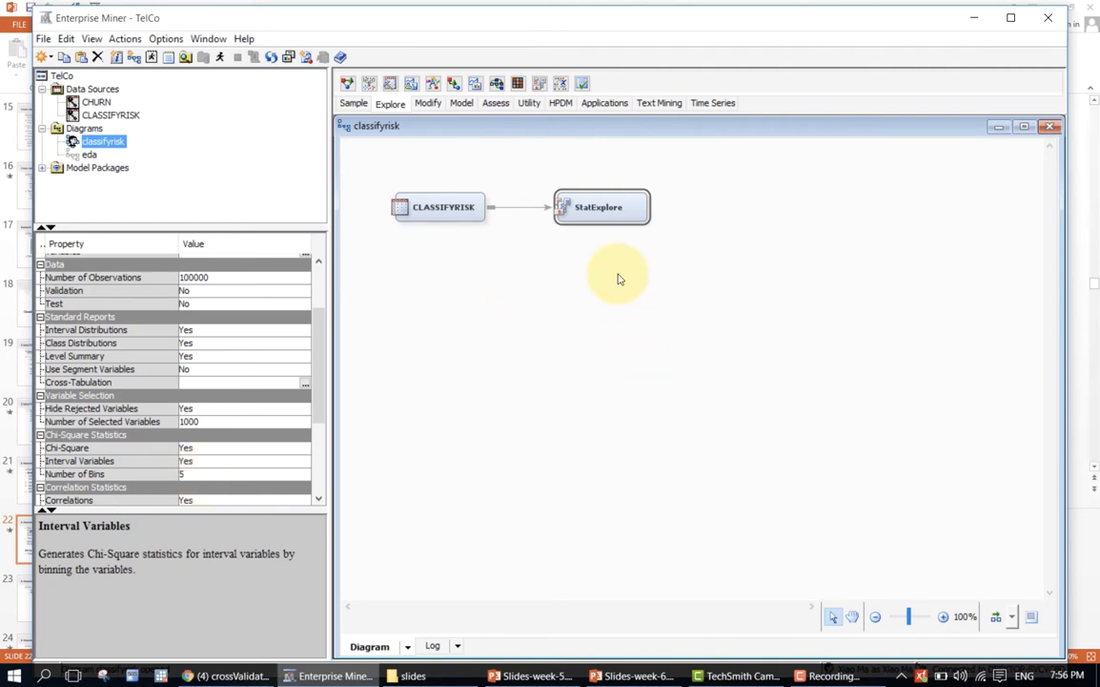
Run the path through the StatExplore node and open its results.
right_click(615, 214)
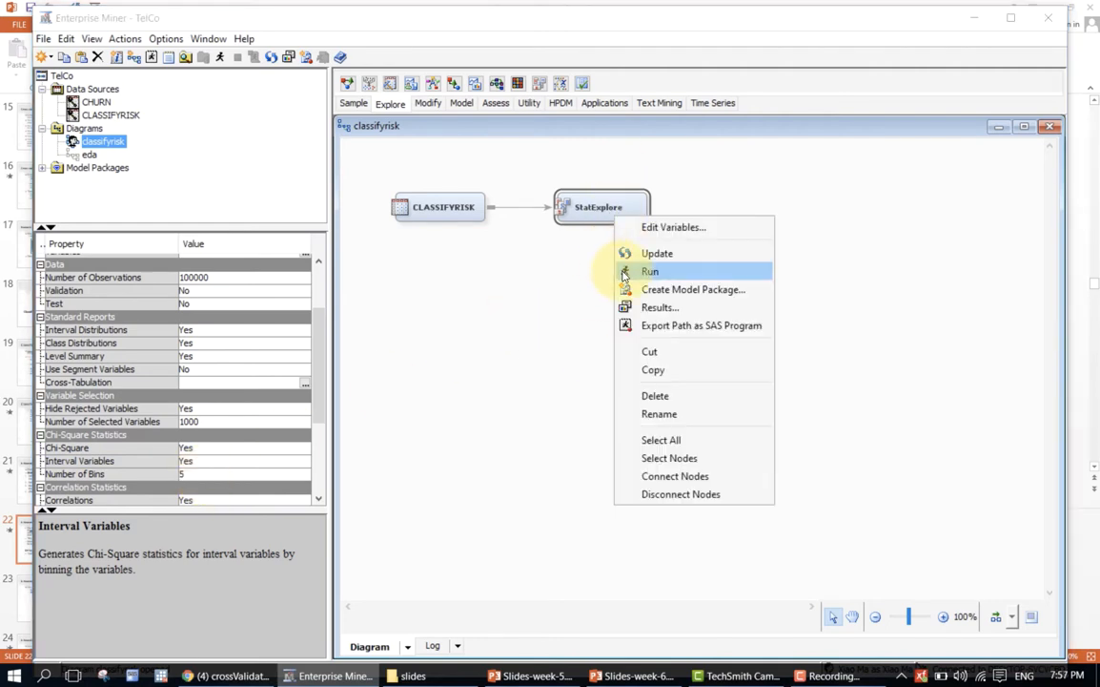
click(622, 272)
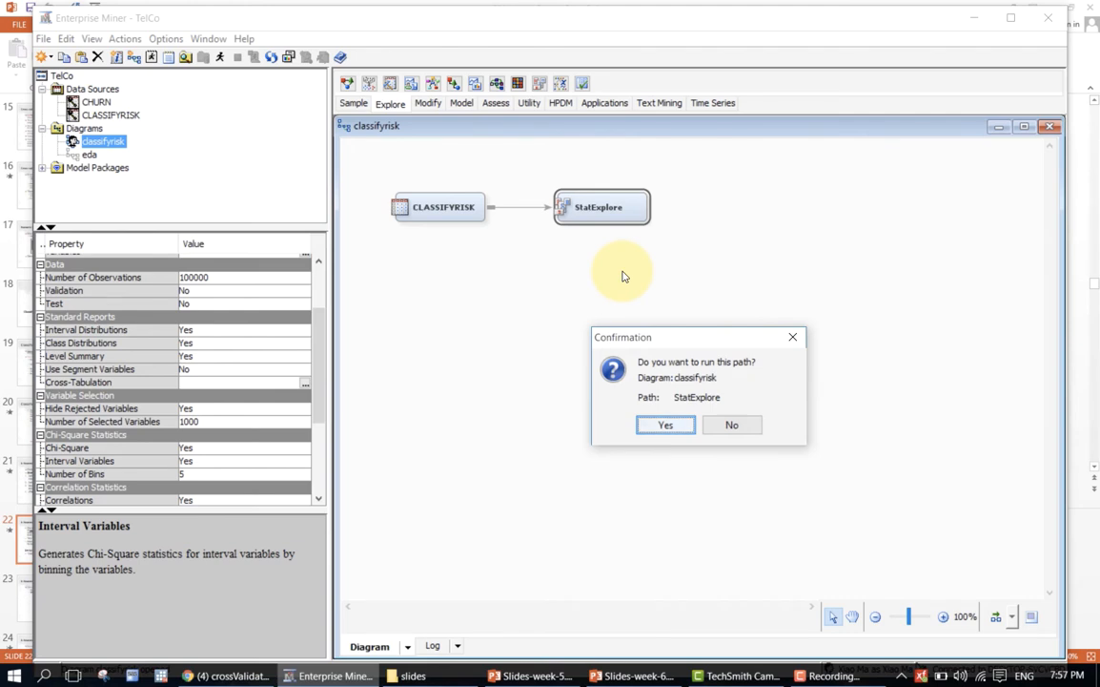
key(Return)
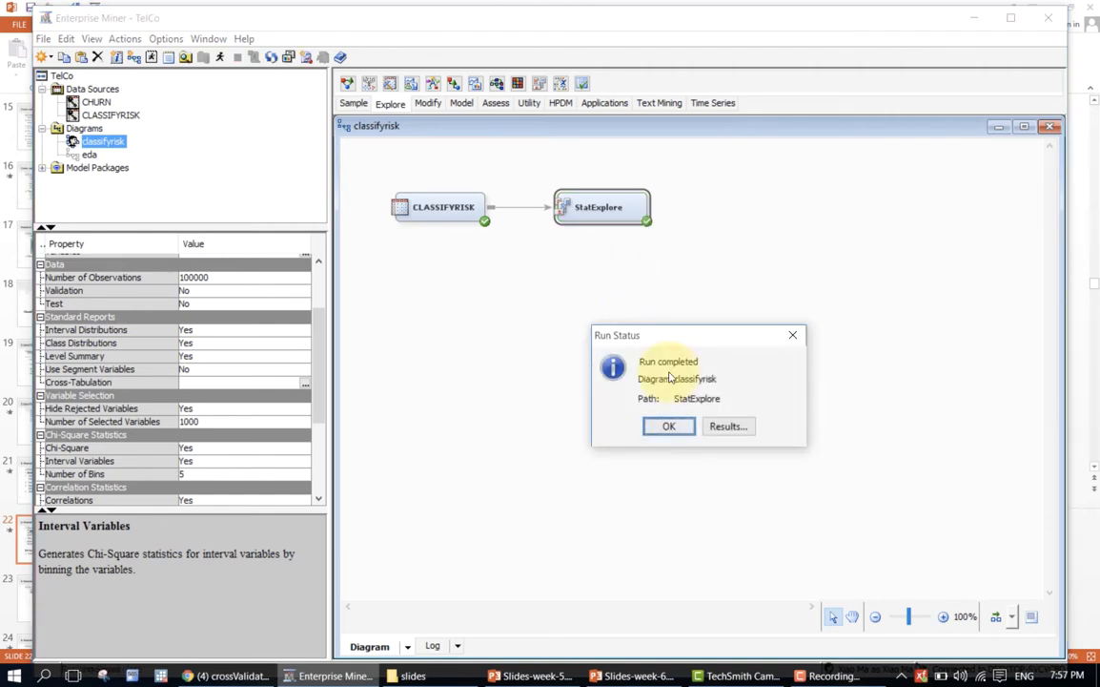
click(734, 429)
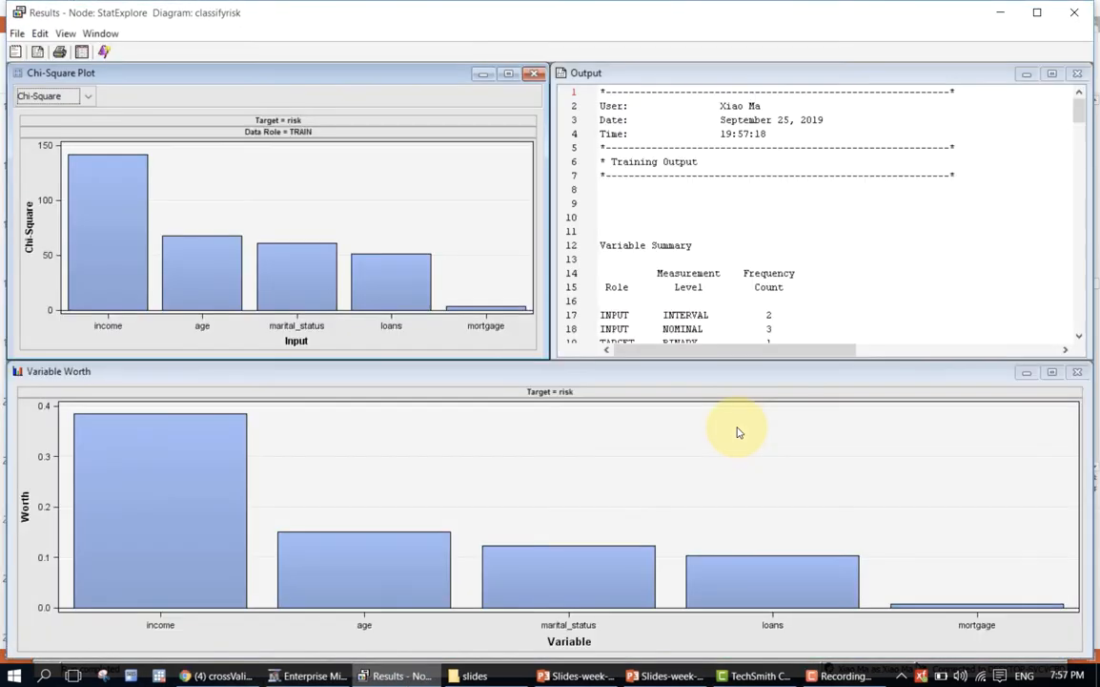
Enlarge the StatExplore text output and examine the variable summary and the class variable summary statistics.
click(1051, 73)
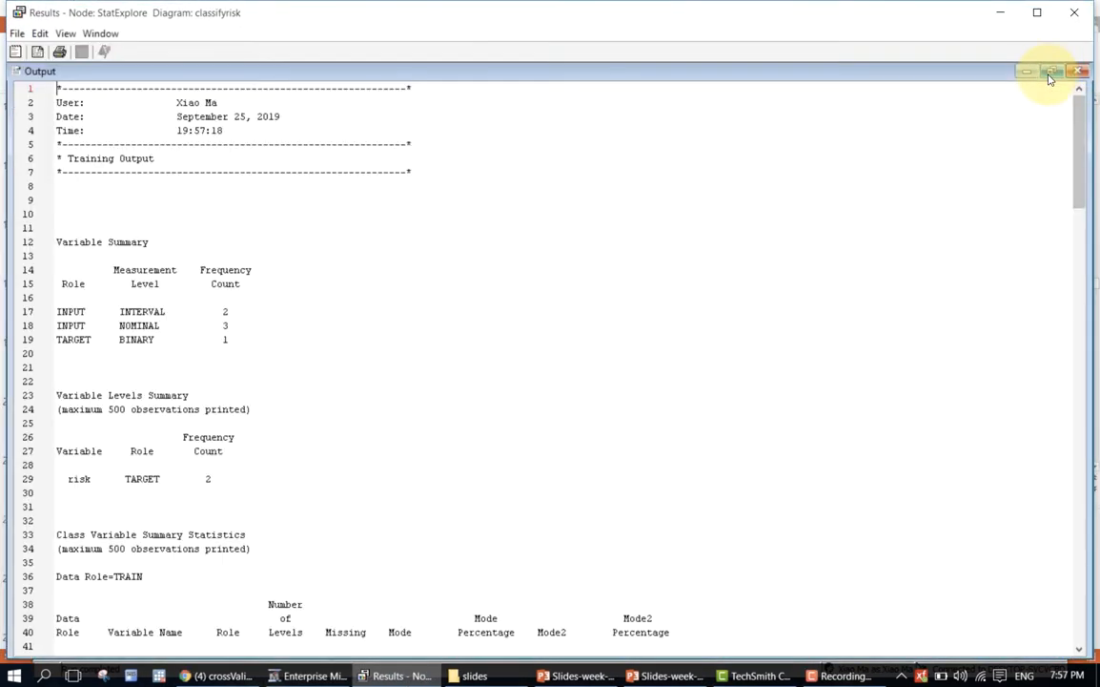
scroll(429, 457, down, 9)
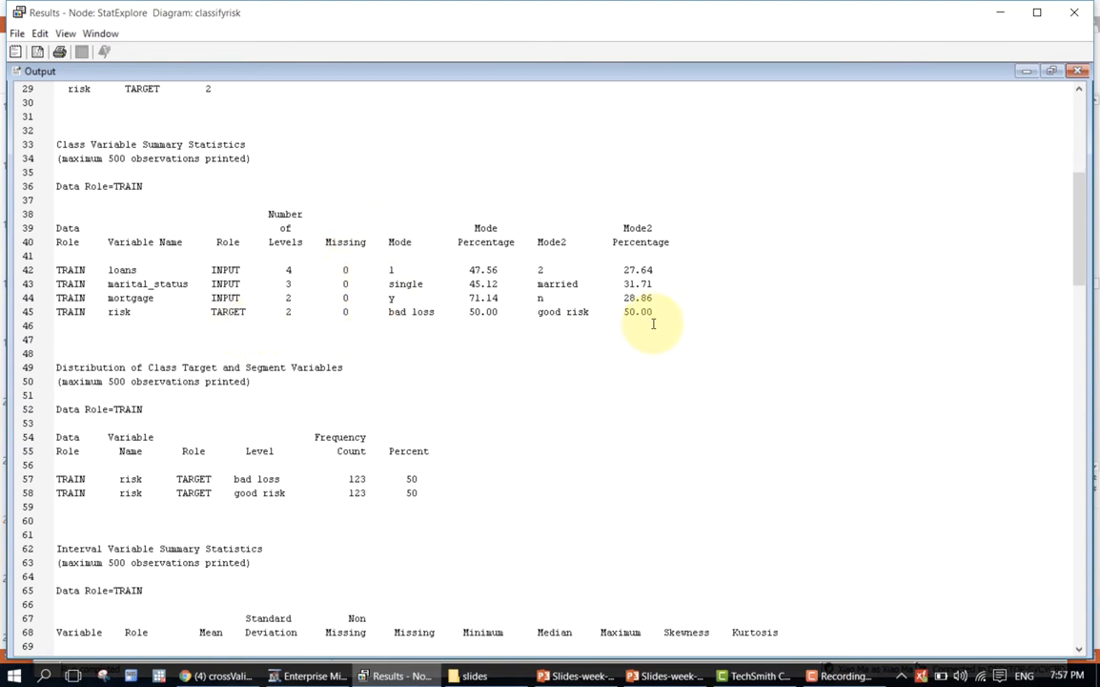
scroll(377, 270, up, 4)
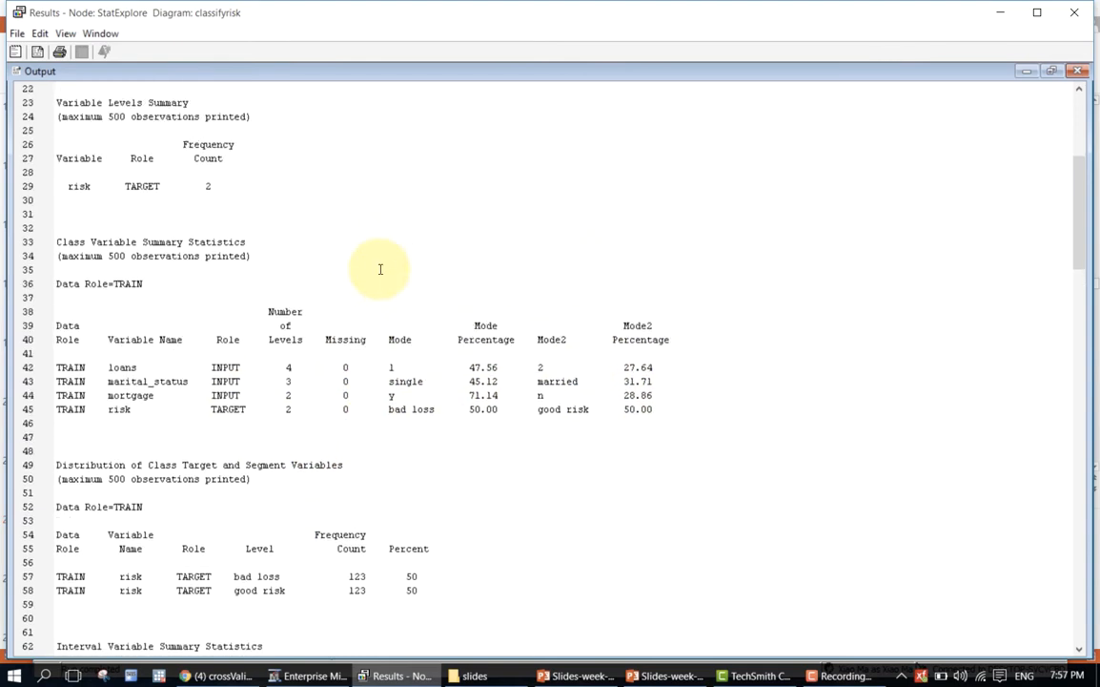
scroll(380, 269, up, 3)
scroll(380, 268, down, 1)
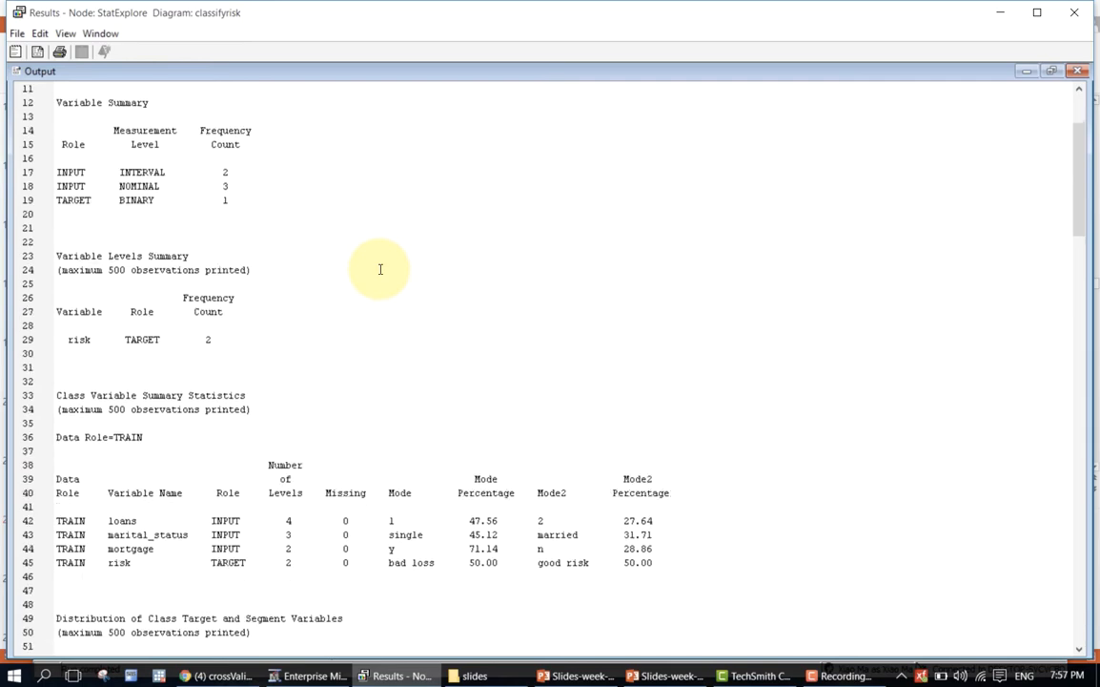
scroll(379, 269, down, 2)
scroll(379, 269, down, 4)
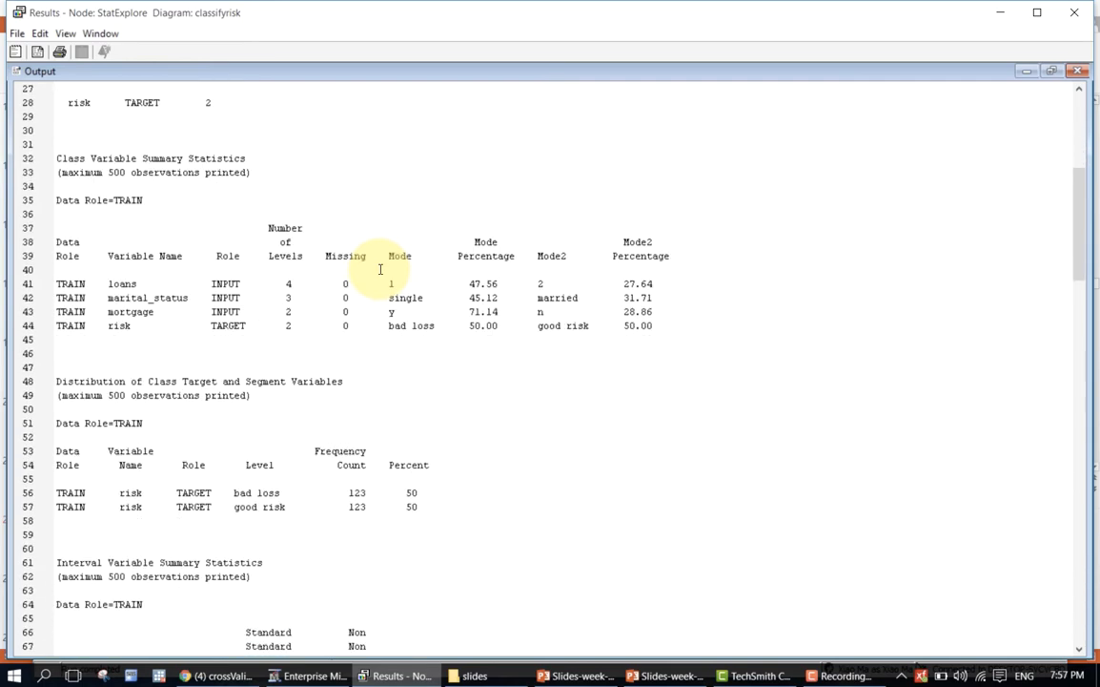
scroll(381, 271, up, 9)
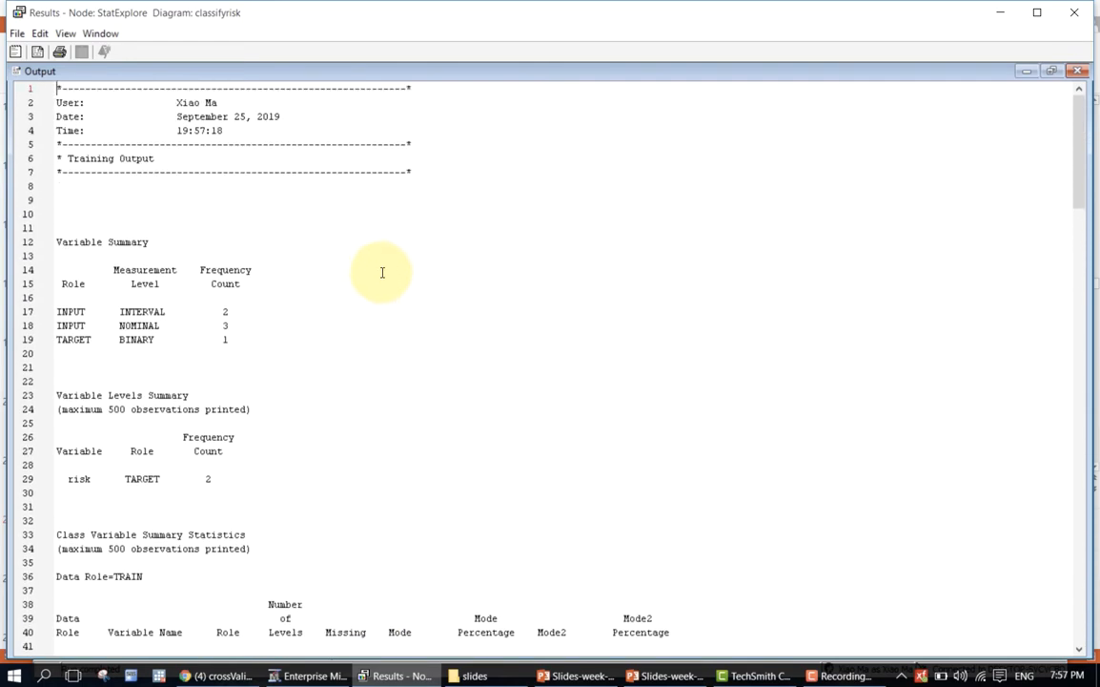
scroll(381, 273, down, 3)
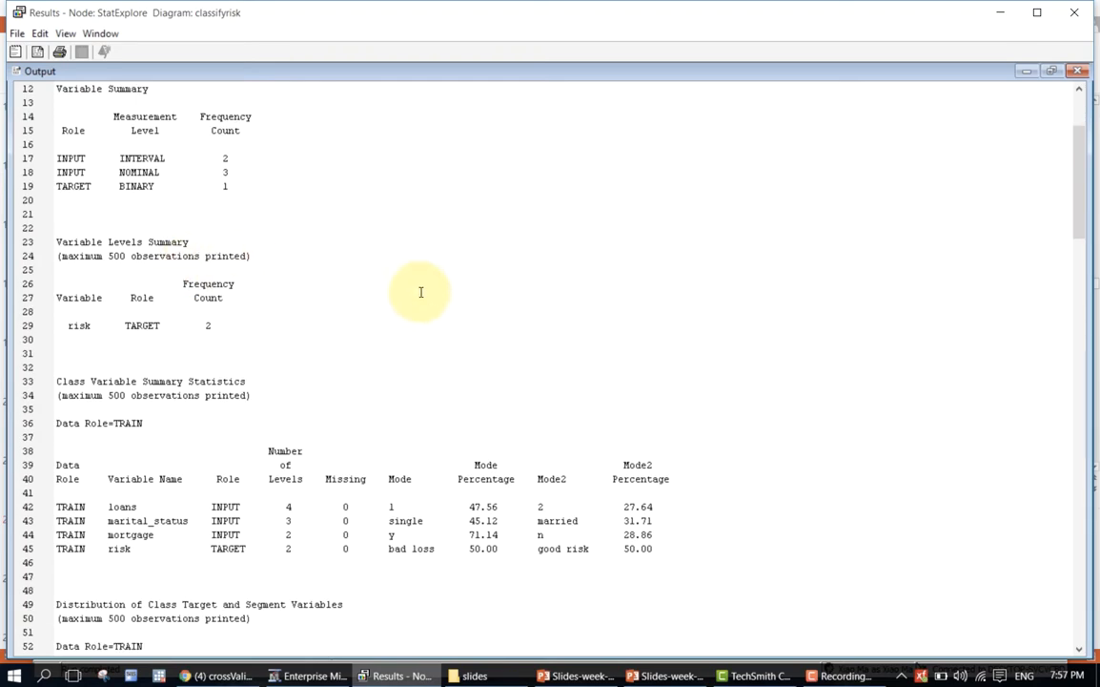
Examine the risk target distribution, the missing values, the interval variable statistics and the class variable statistics by target.
scroll(421, 290, down, 3)
scroll(421, 288, down, 7)
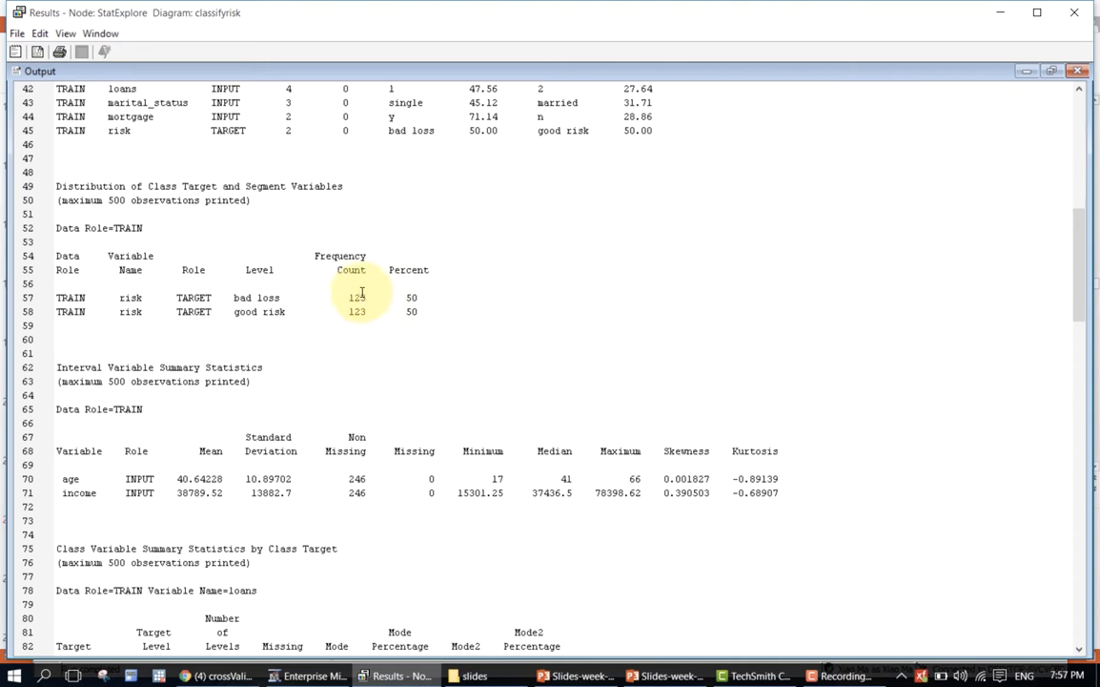
click(363, 297)
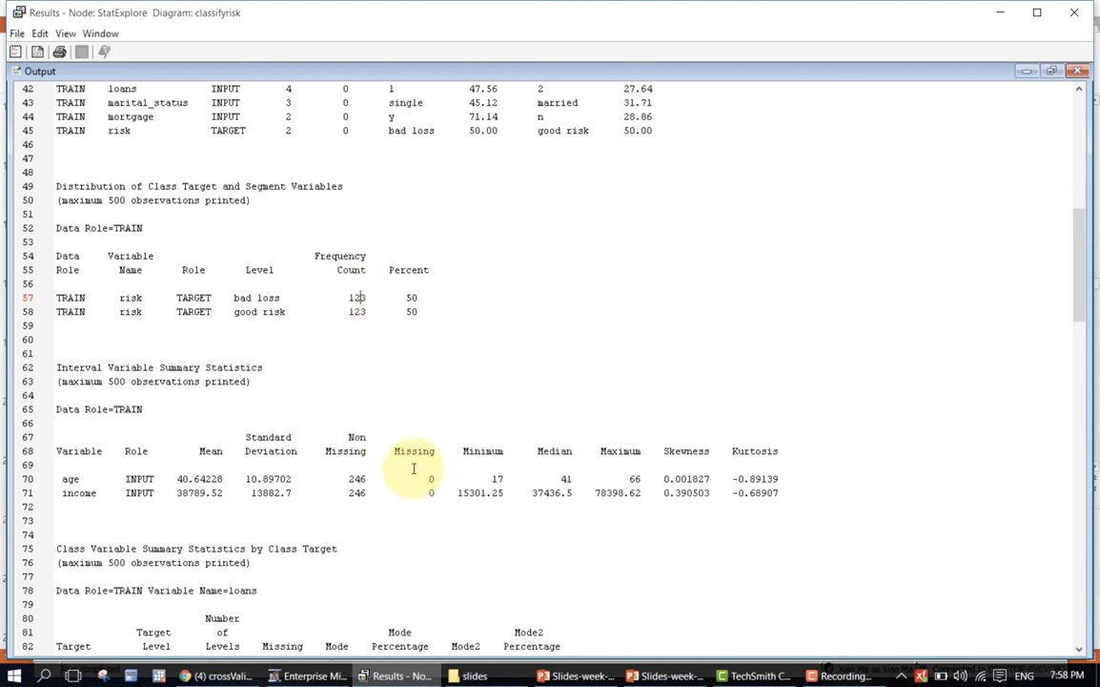
scroll(410, 462, up, 3)
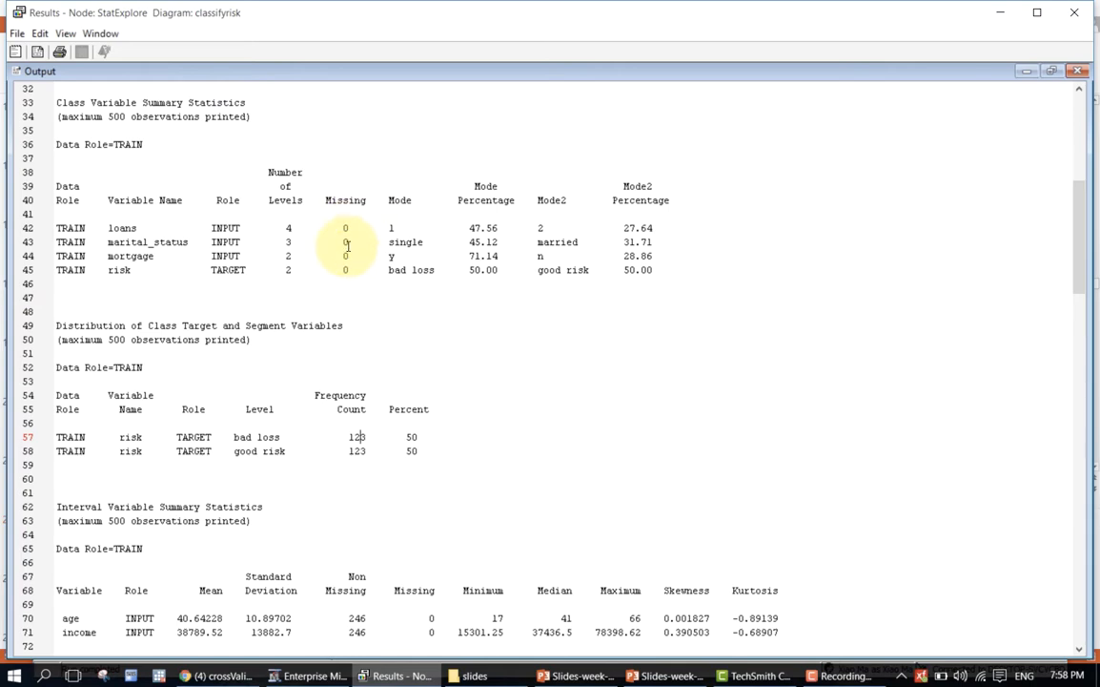
scroll(418, 435, down, 3)
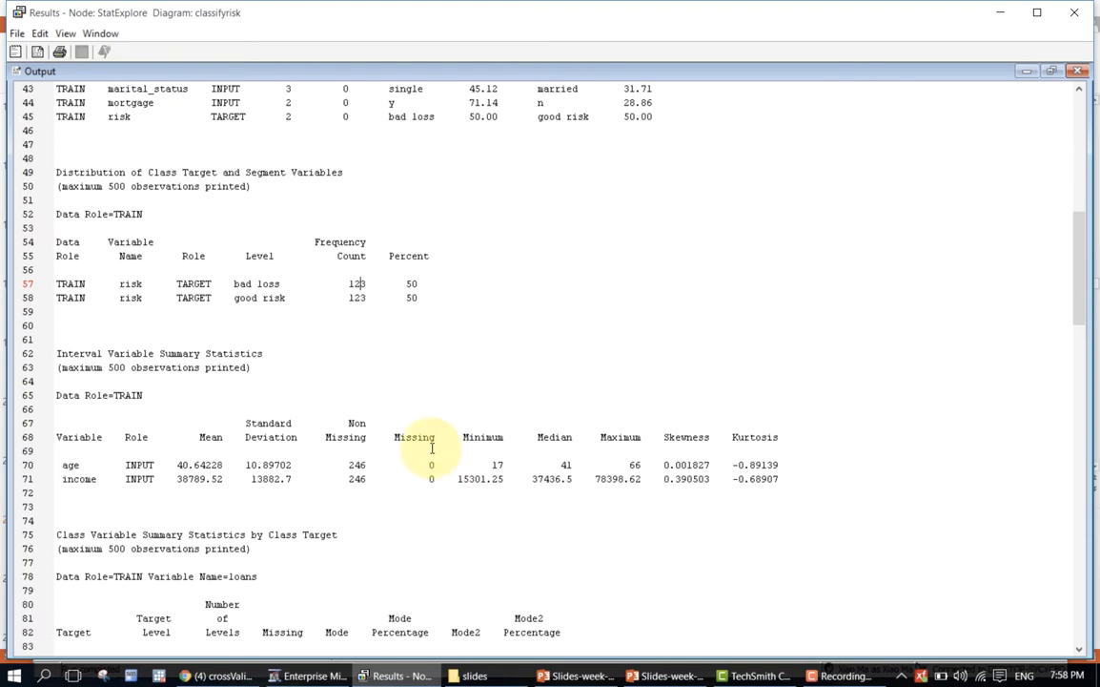
scroll(710, 523, down, 5)
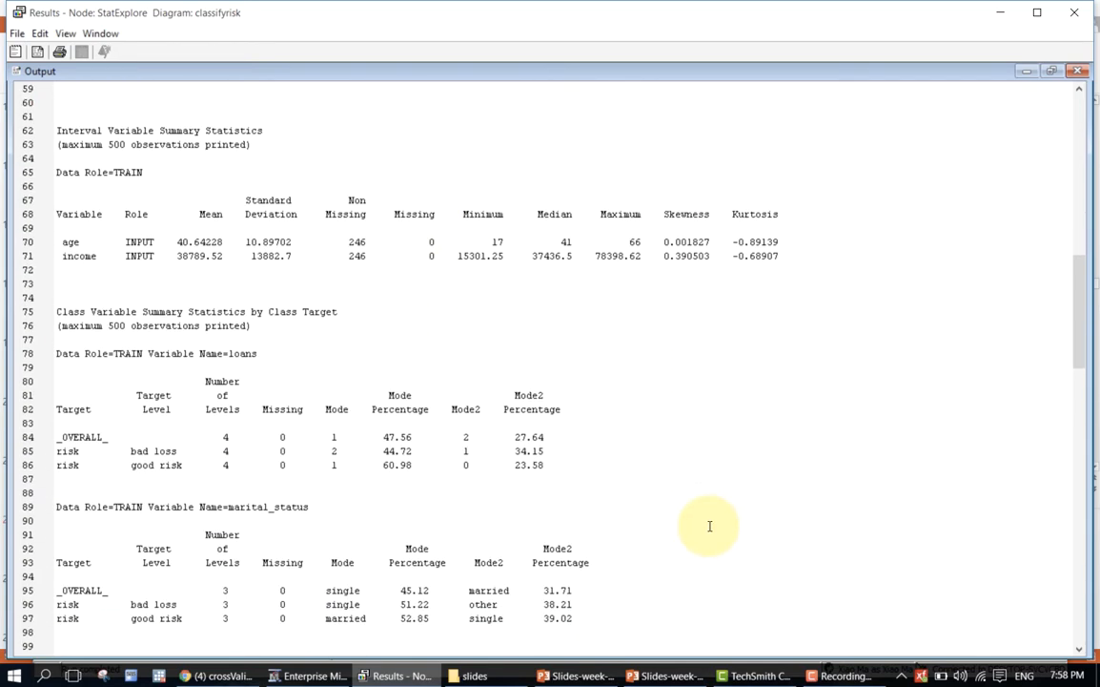
scroll(712, 479, down, 5)
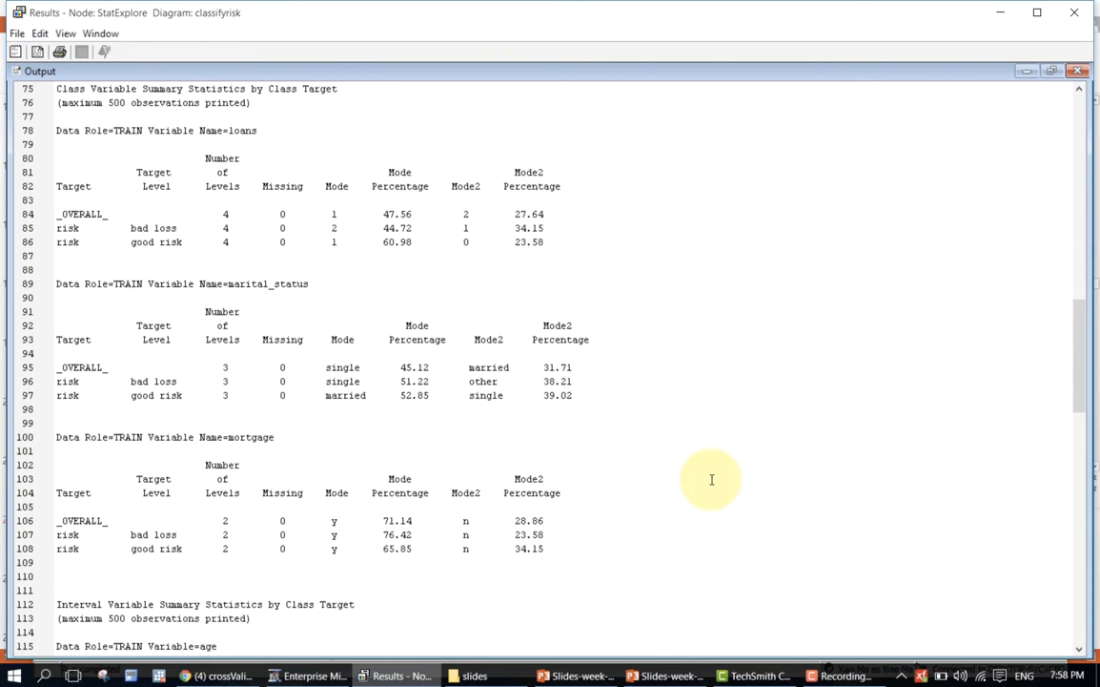
Restore the output to its normal size and compare the inputs in the Variable Worth and Chi-Square plots.
click(1048, 73)
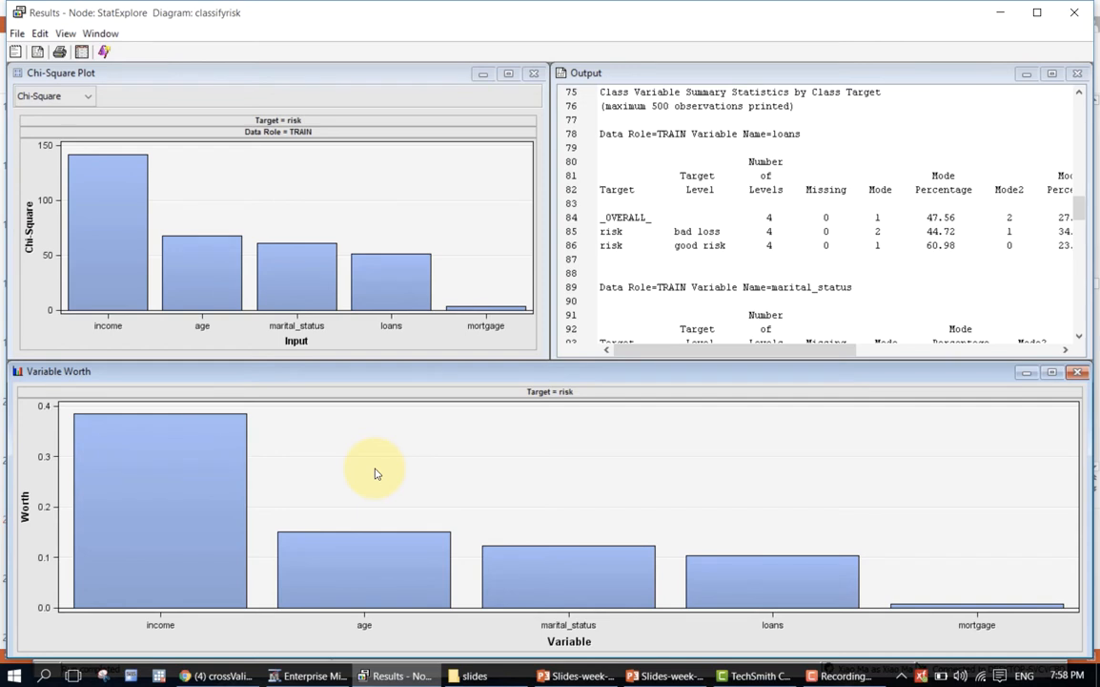
mouse_move(223, 459)
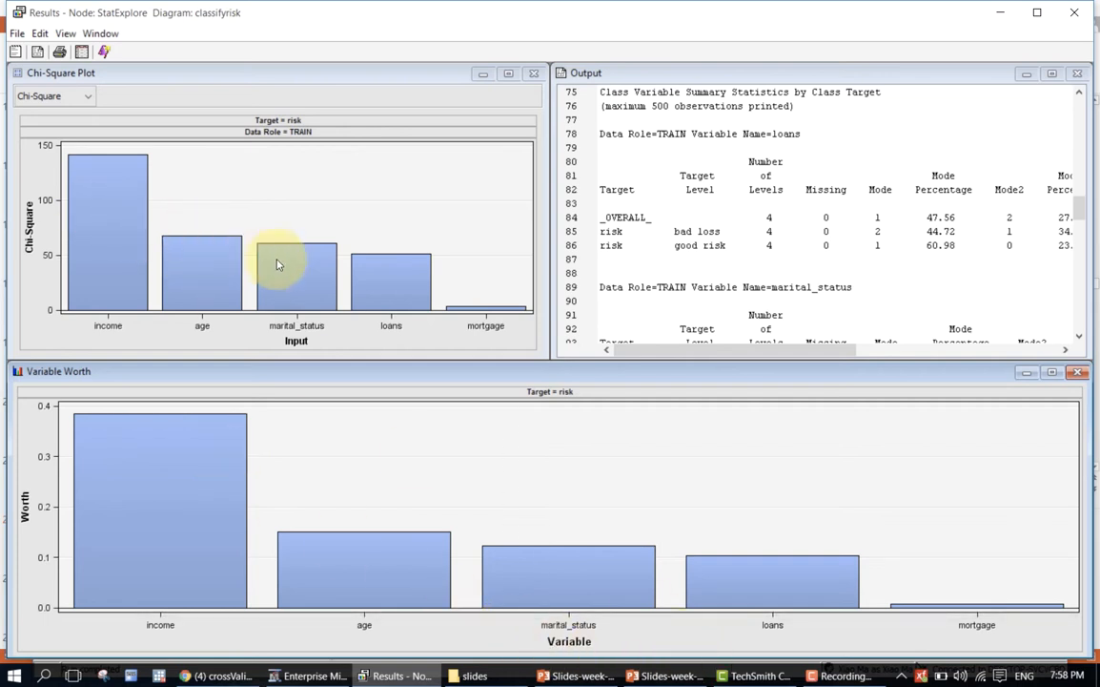
mouse_move(109, 229)
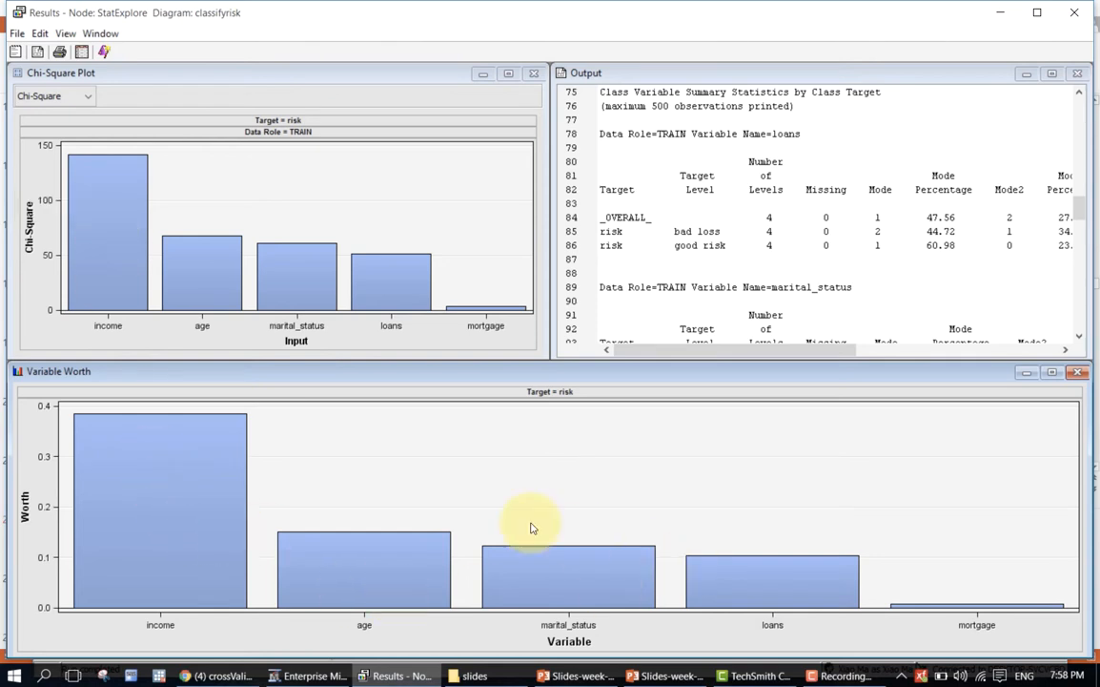
mouse_move(227, 486)
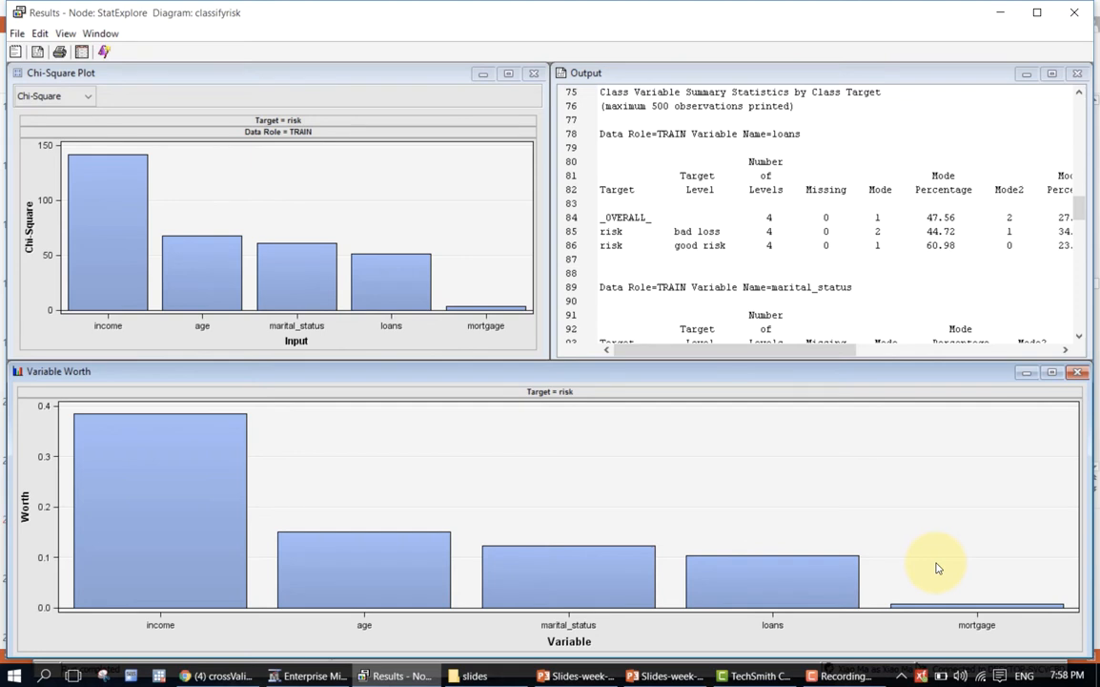
Close the StatExplore results and add a Transform Variables node connected after StatExplore in the classifyrisk diagram.
click(1075, 15)
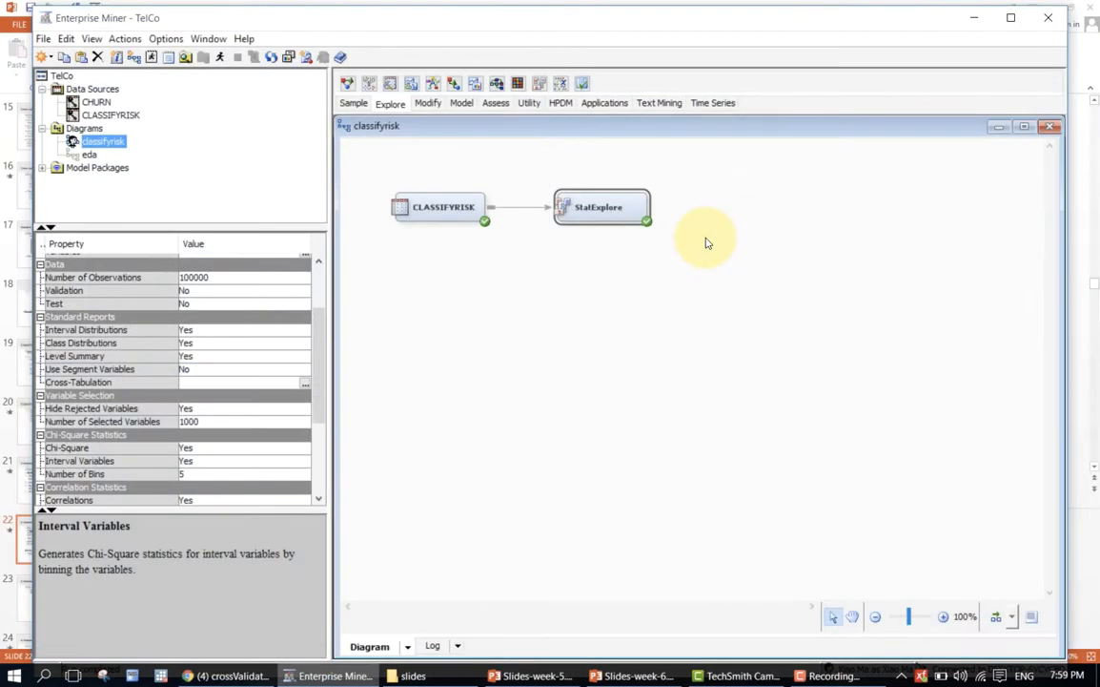
click(698, 256)
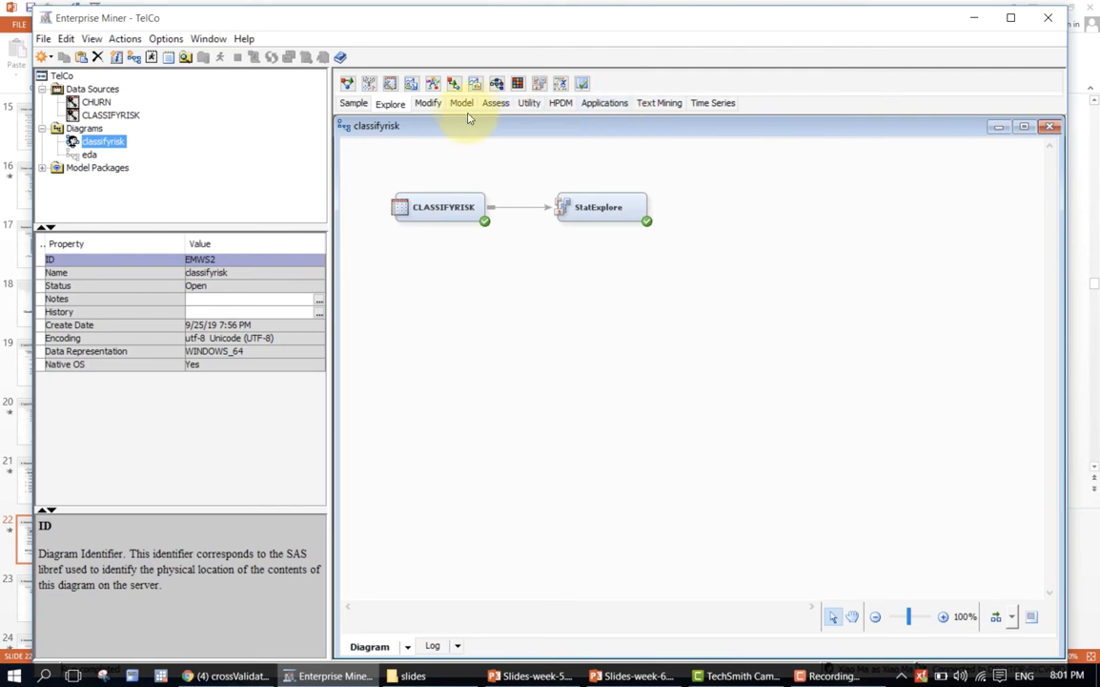
click(427, 106)
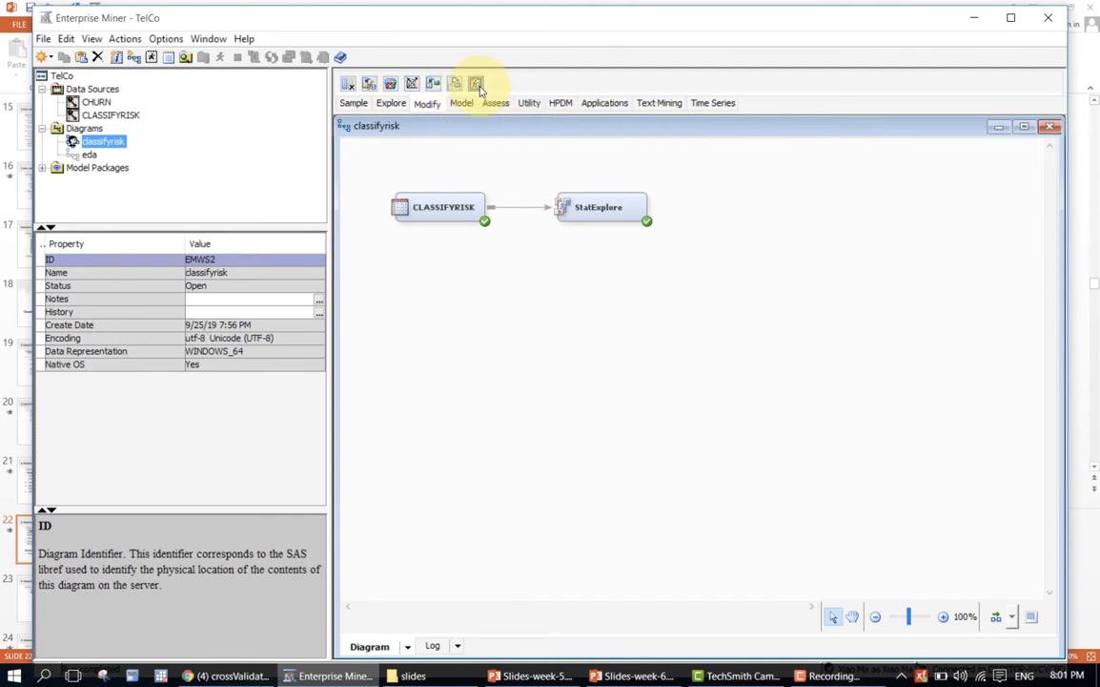
mouse_move(480, 87)
mouse_down()
mouse_move(682, 191)
mouse_move(742, 204)
mouse_up()
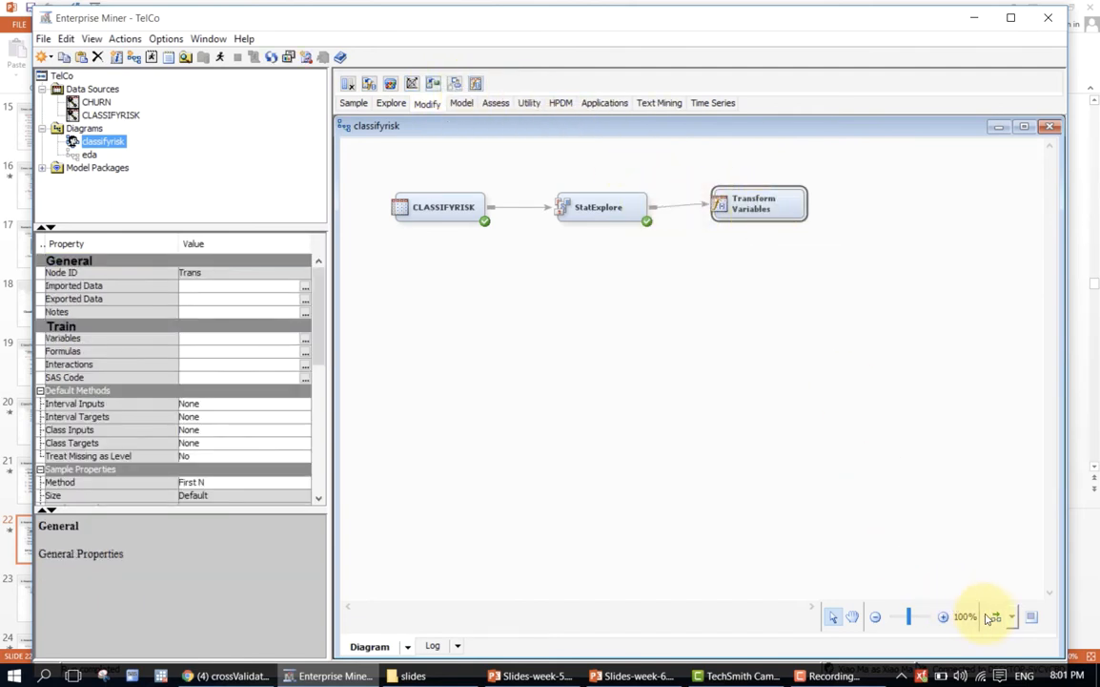
click(487, 300)
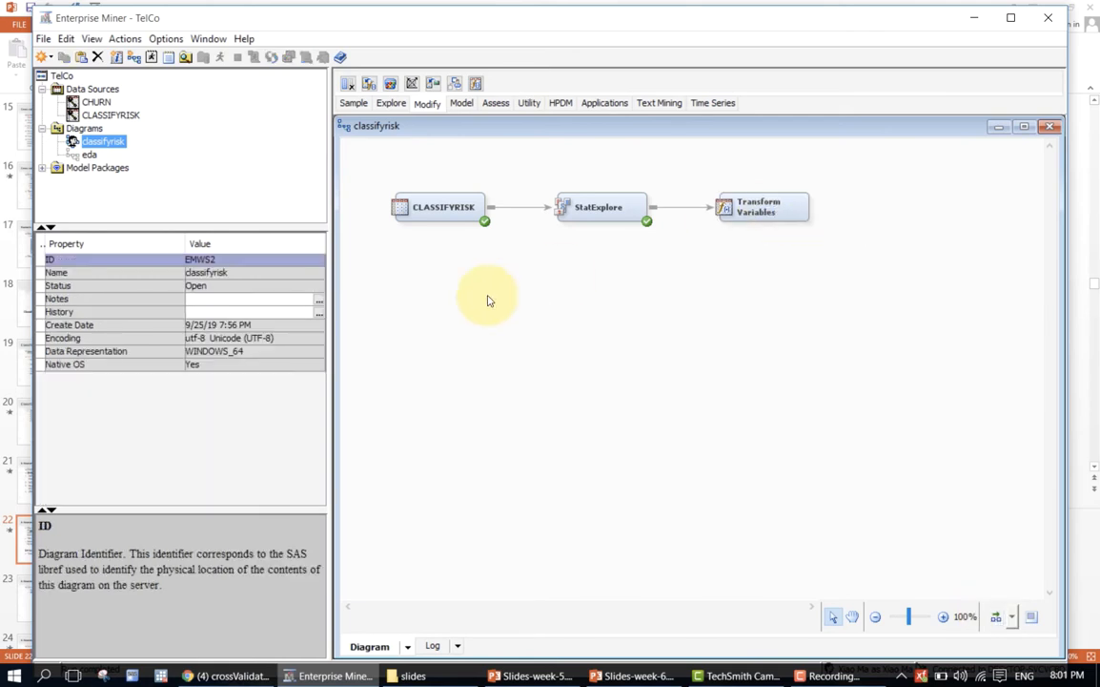
Examine the distributions of income, age, marital_status, loans and mortgage in the Transform Variables node's Formulas window, then close it.
click(741, 213)
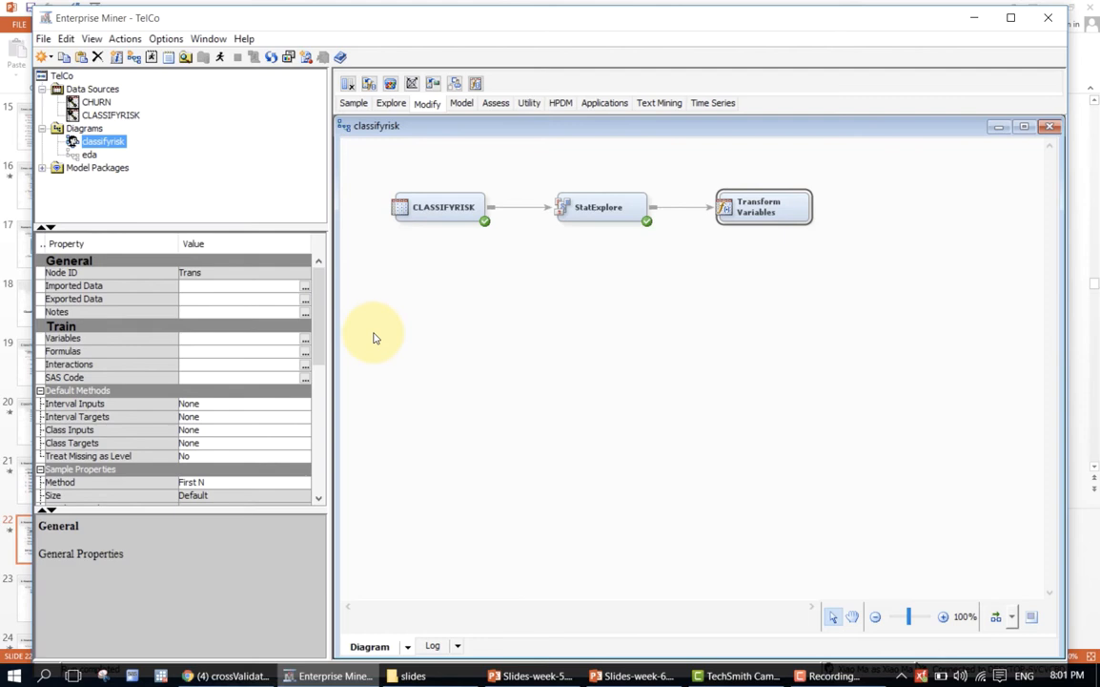
click(306, 353)
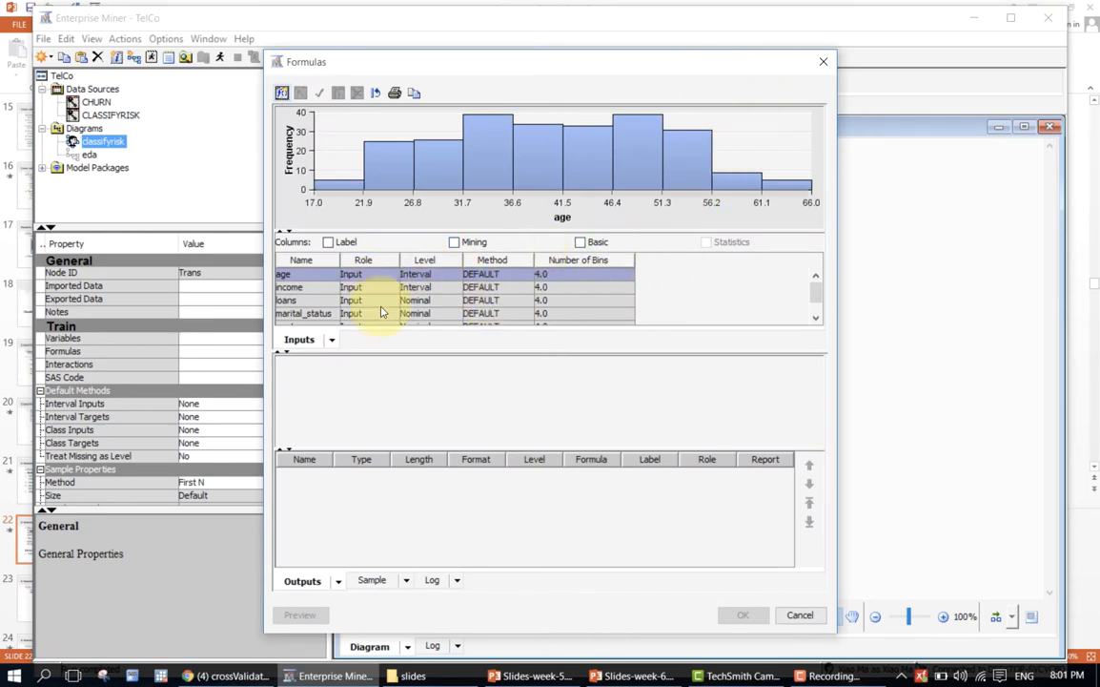
drag(385, 352, 386, 407)
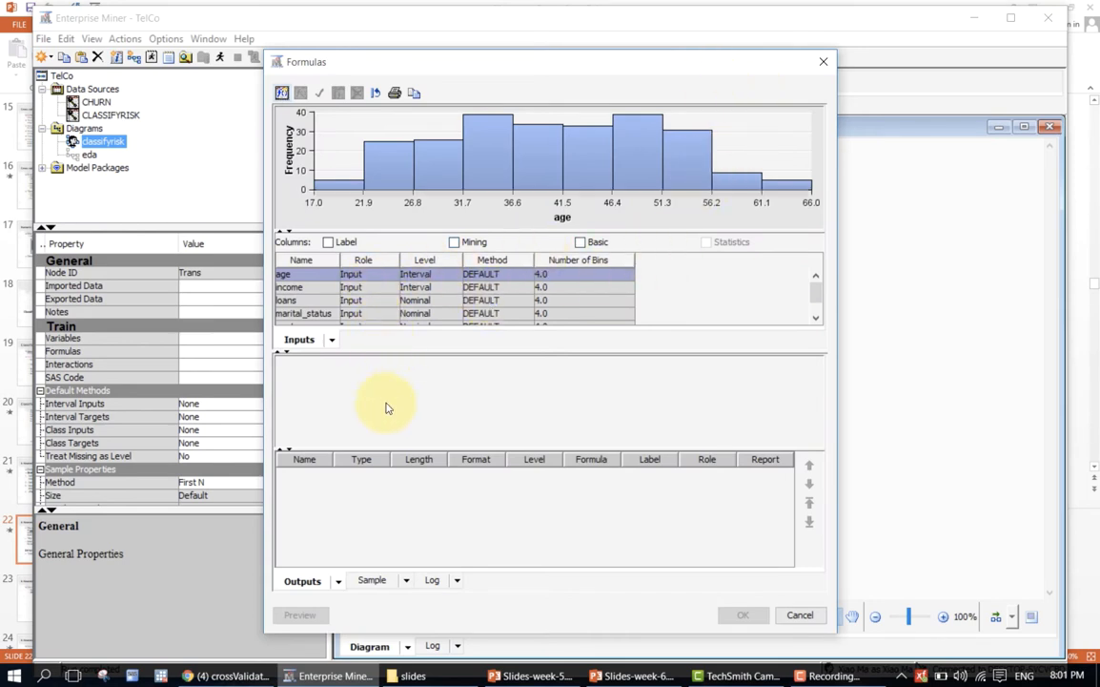
click(349, 287)
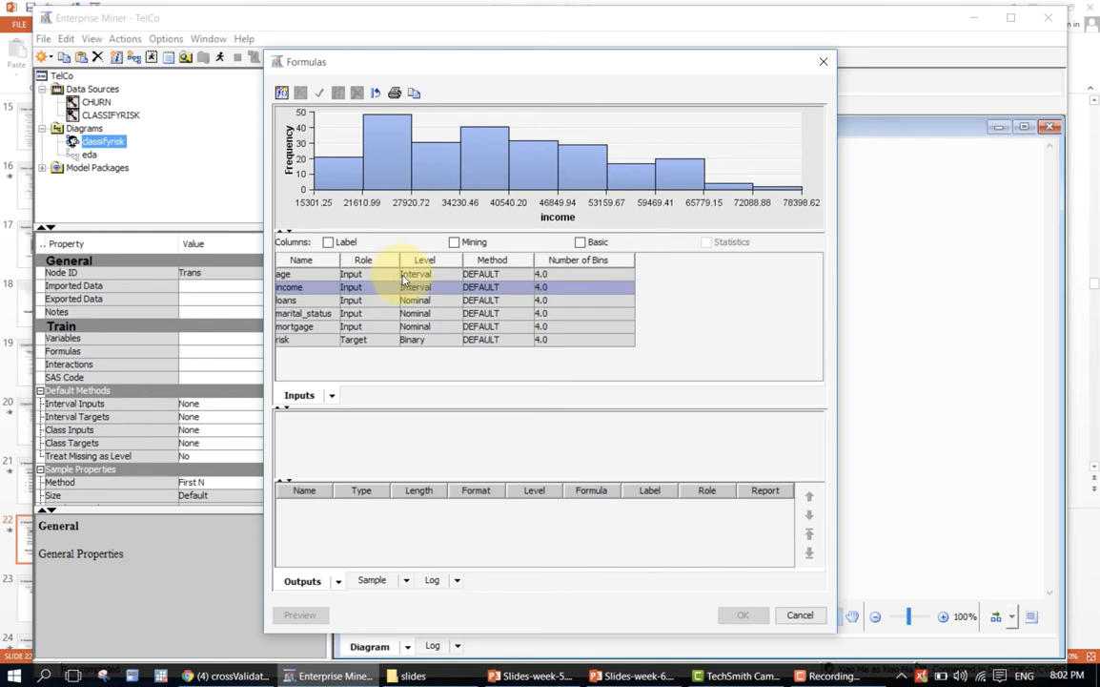
click(376, 275)
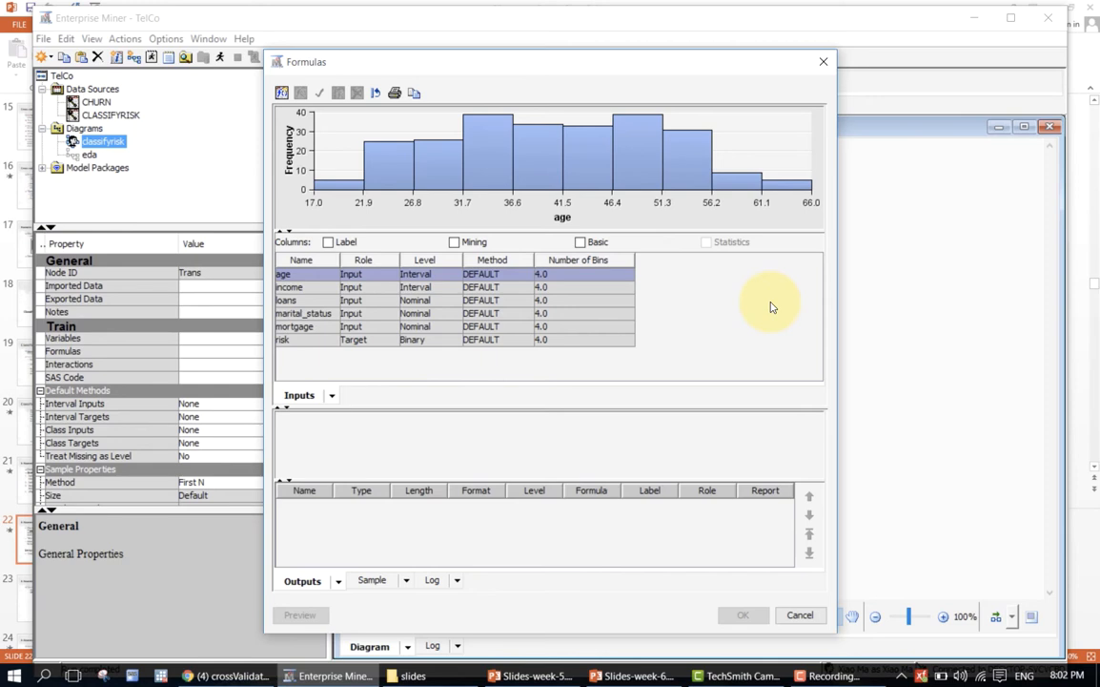
click(329, 314)
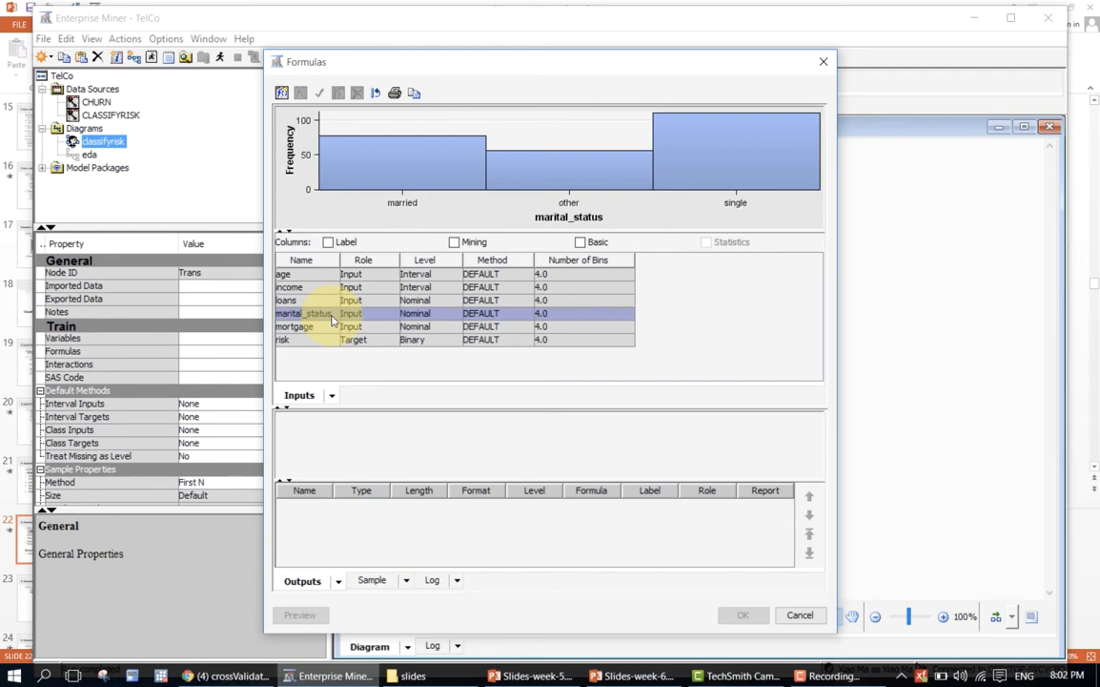
mouse_move(606, 172)
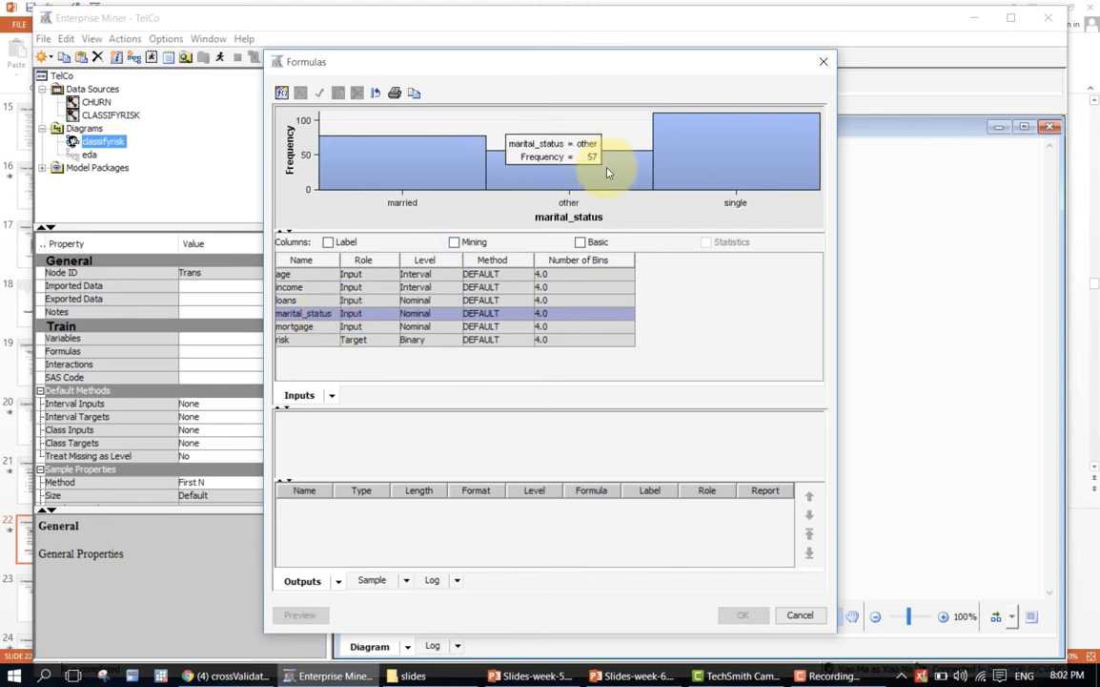
click(366, 302)
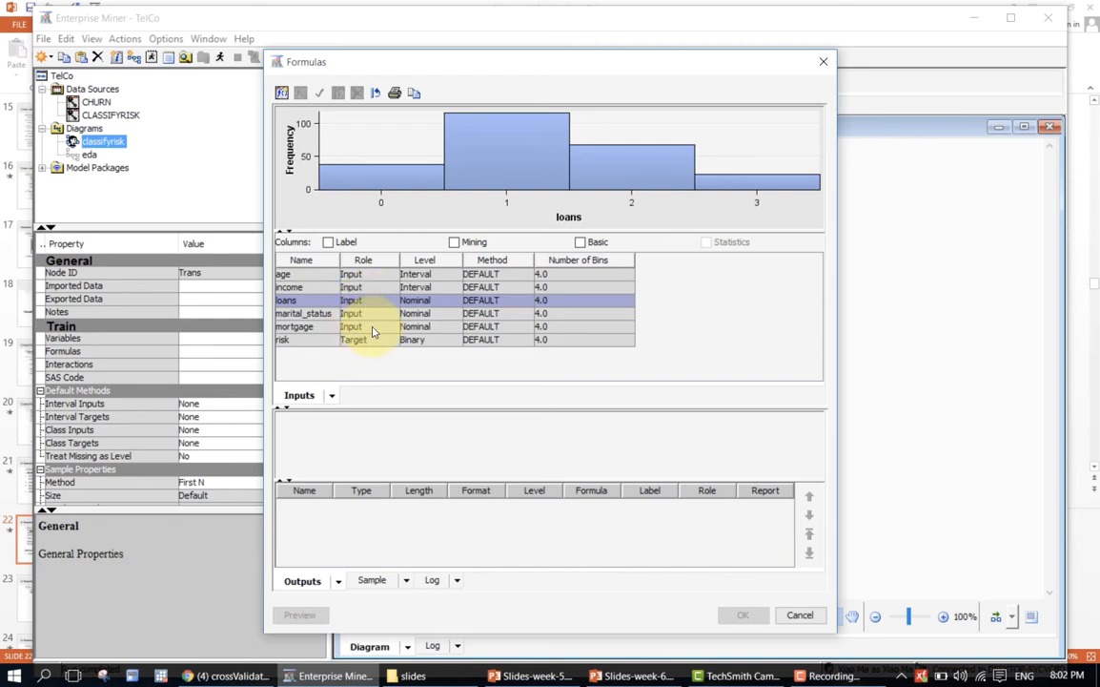
click(373, 329)
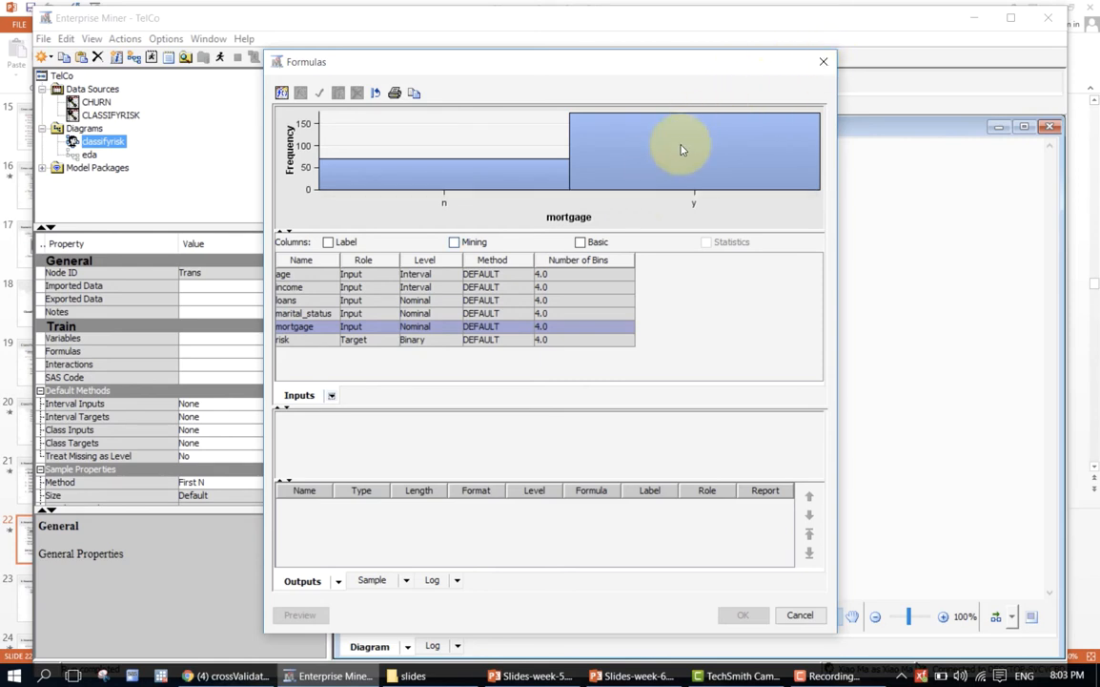
click(823, 63)
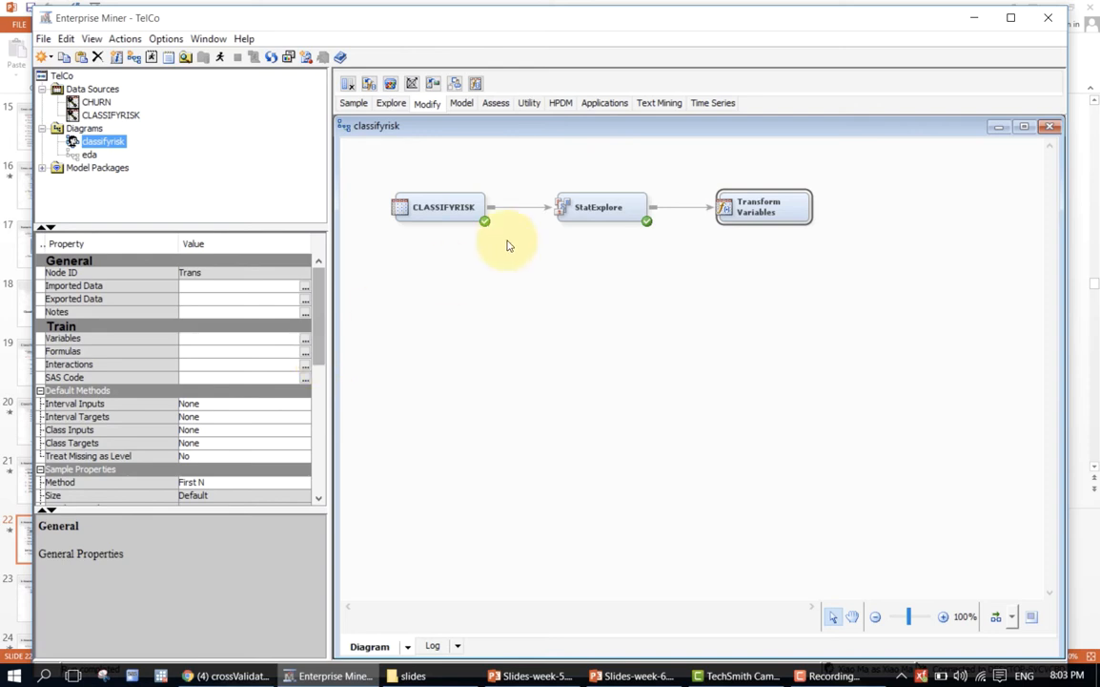
click(424, 207)
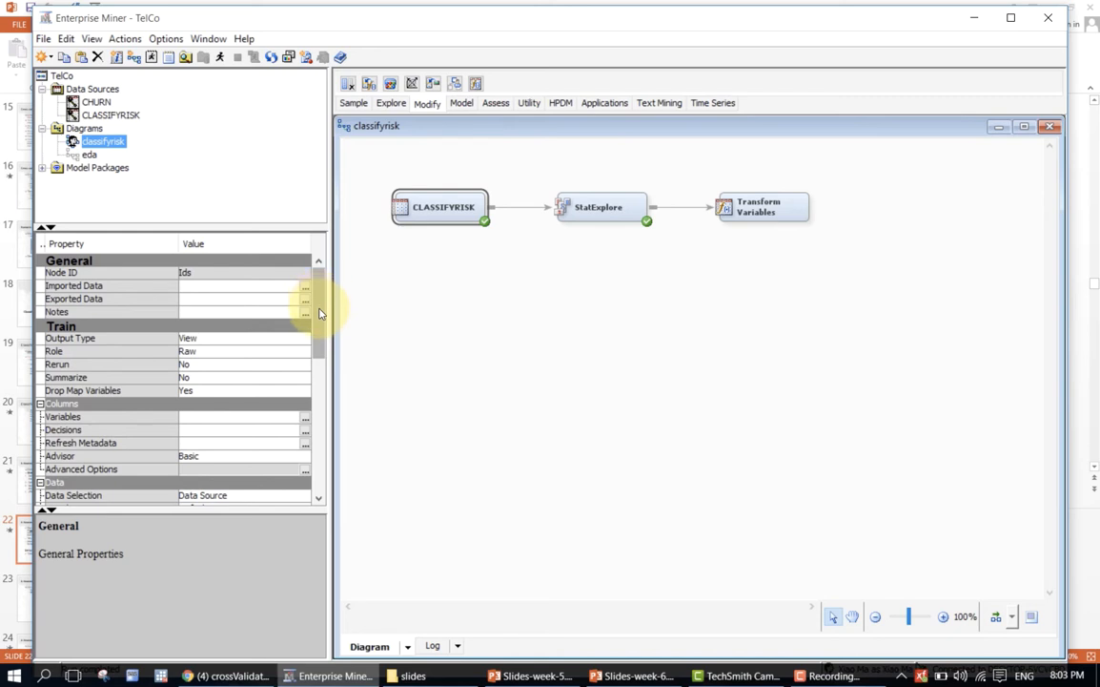
mouse_move(319, 307)
mouse_down()
mouse_move(318, 359)
mouse_move(330, 360)
mouse_move(344, 295)
mouse_move(333, 318)
mouse_move(330, 291)
mouse_move(314, 366)
mouse_move(317, 284)
mouse_up()
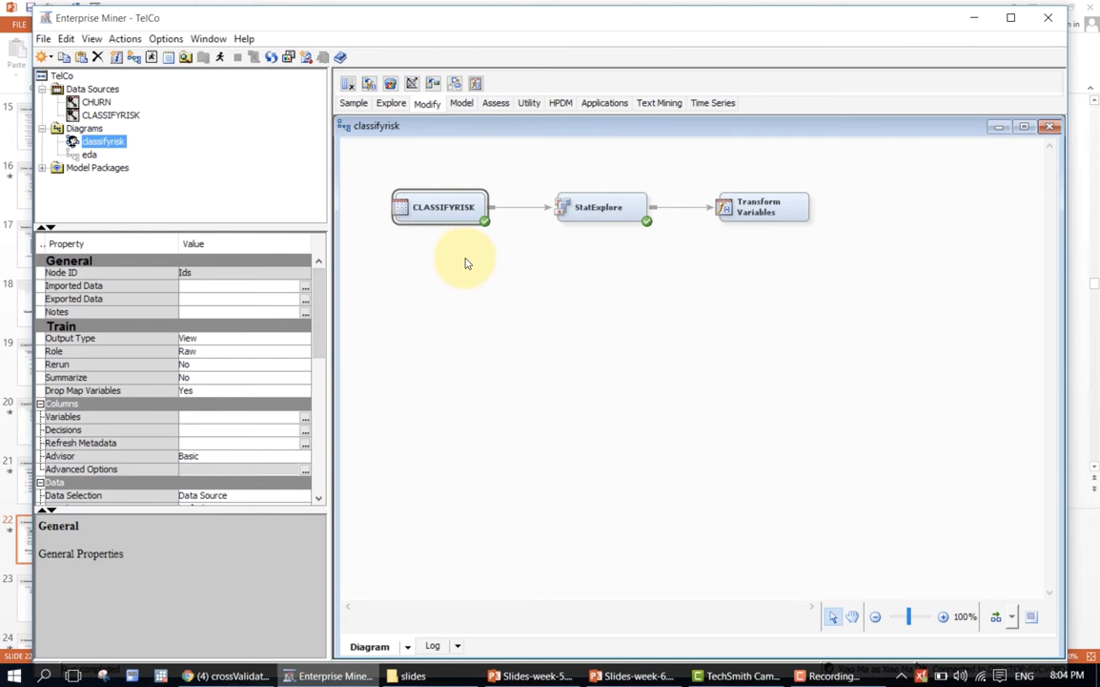
click(664, 260)
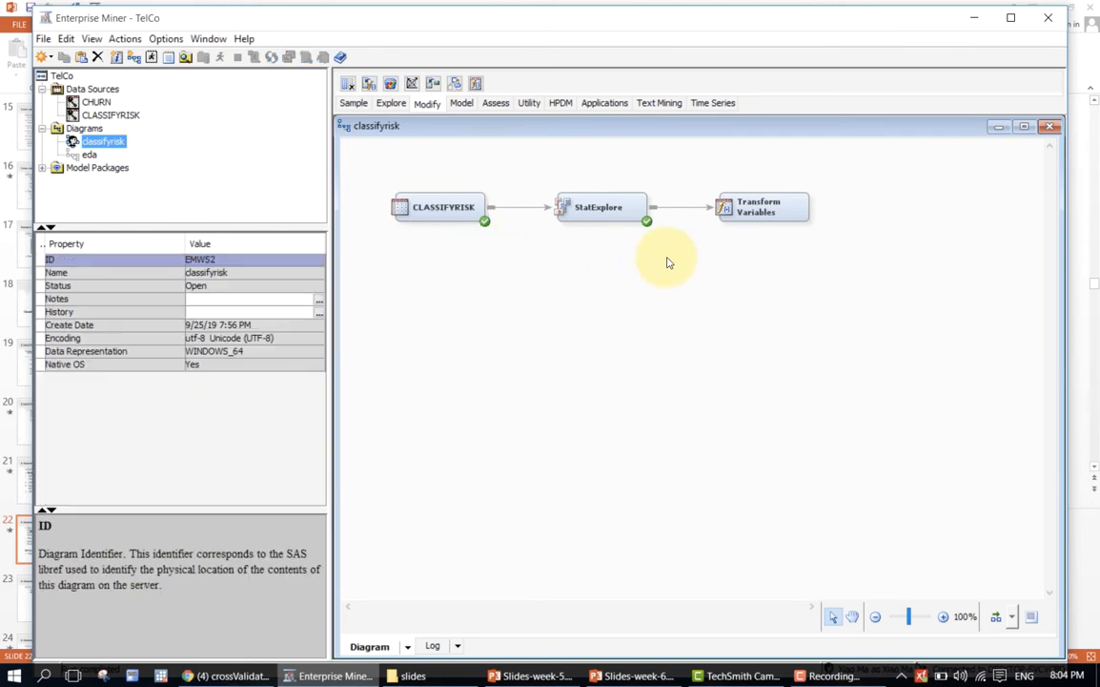
Set the Transform Variables node's sample method to Random and its sample size to Max.
click(766, 210)
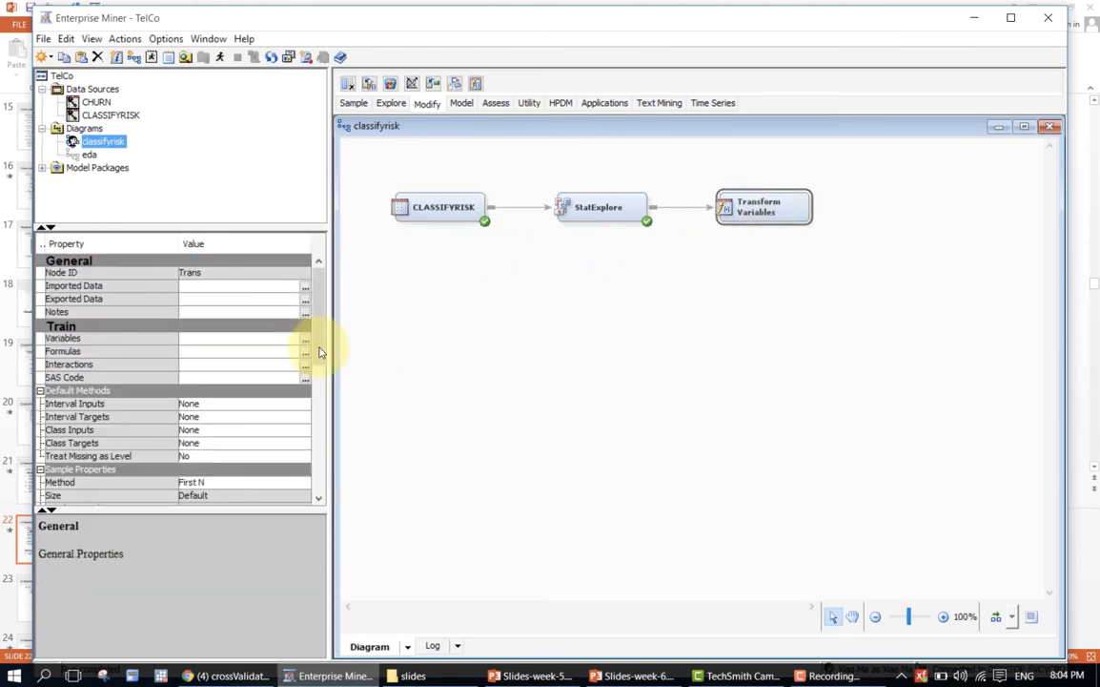
drag(319, 349, 325, 400)
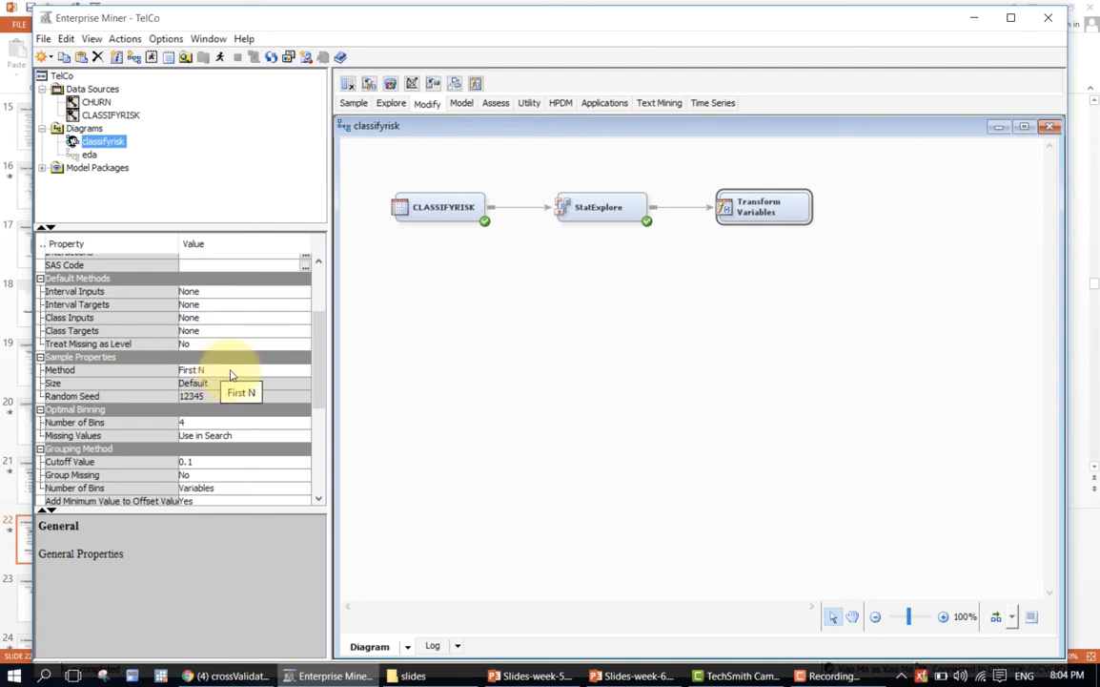
click(230, 372)
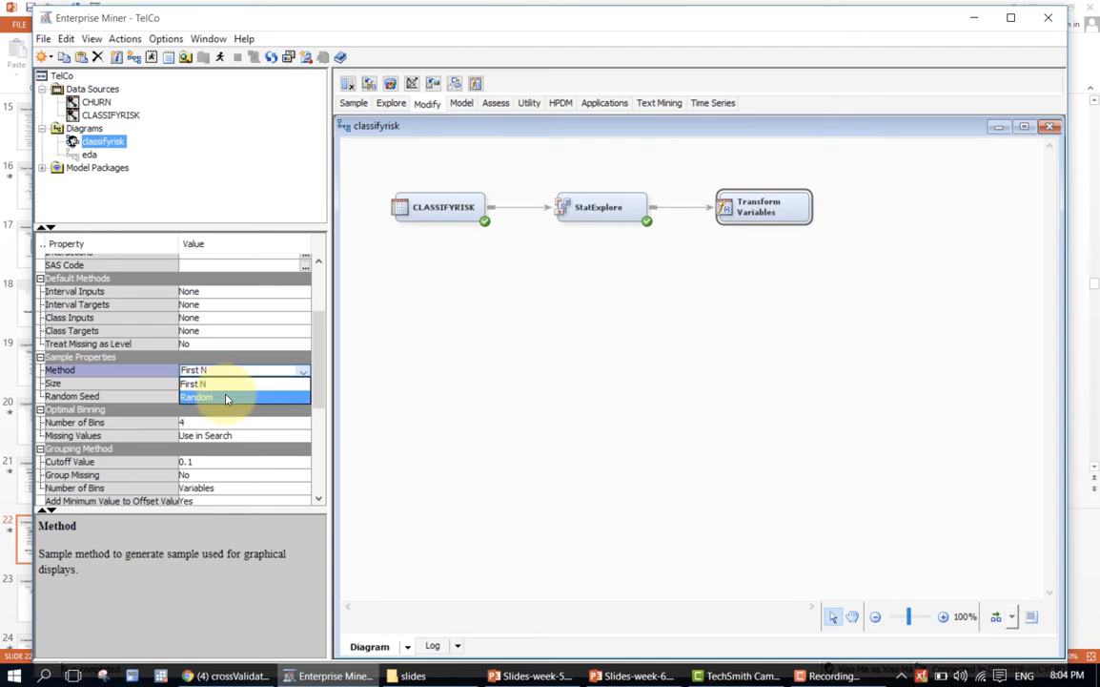
click(228, 395)
click(214, 385)
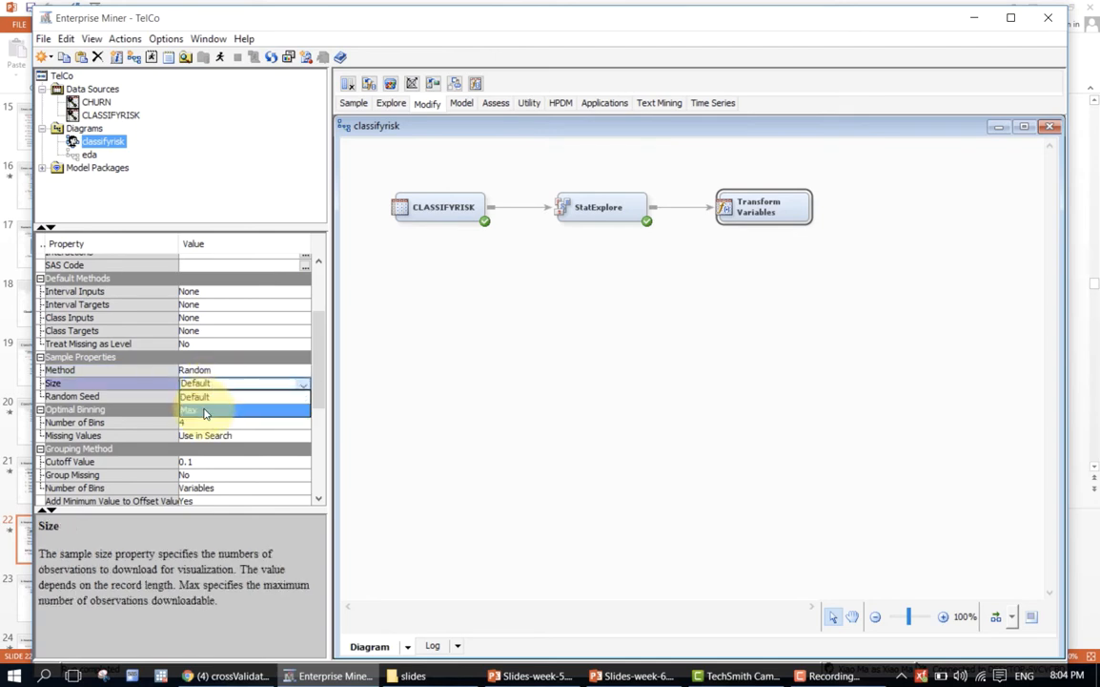
click(203, 410)
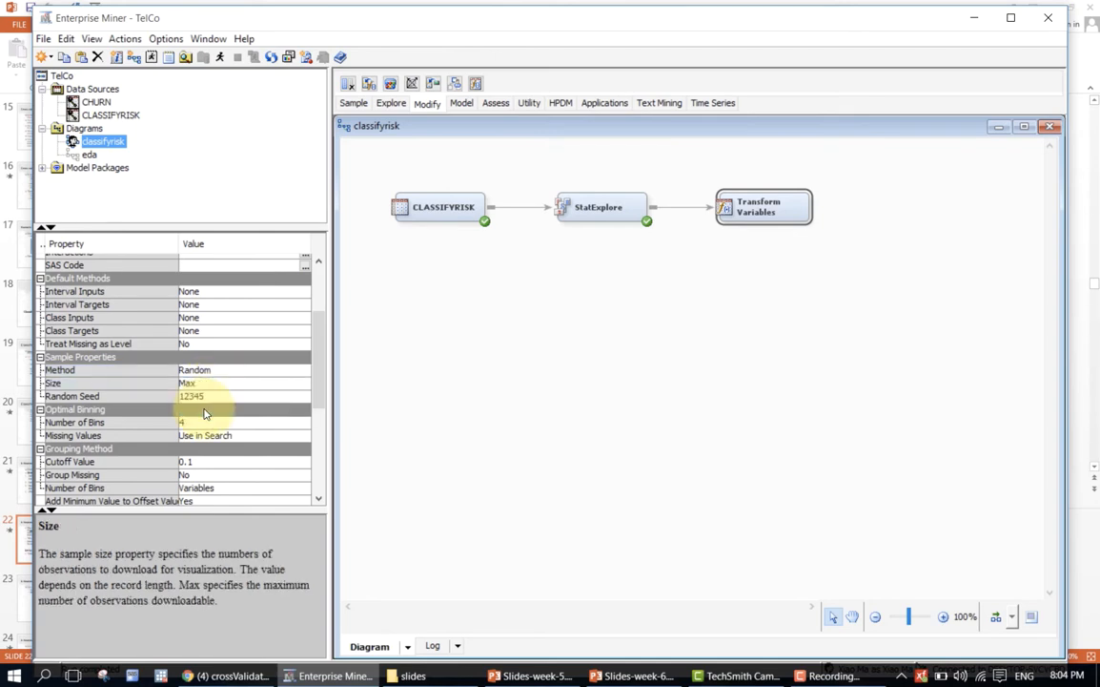
drag(315, 368, 292, 327)
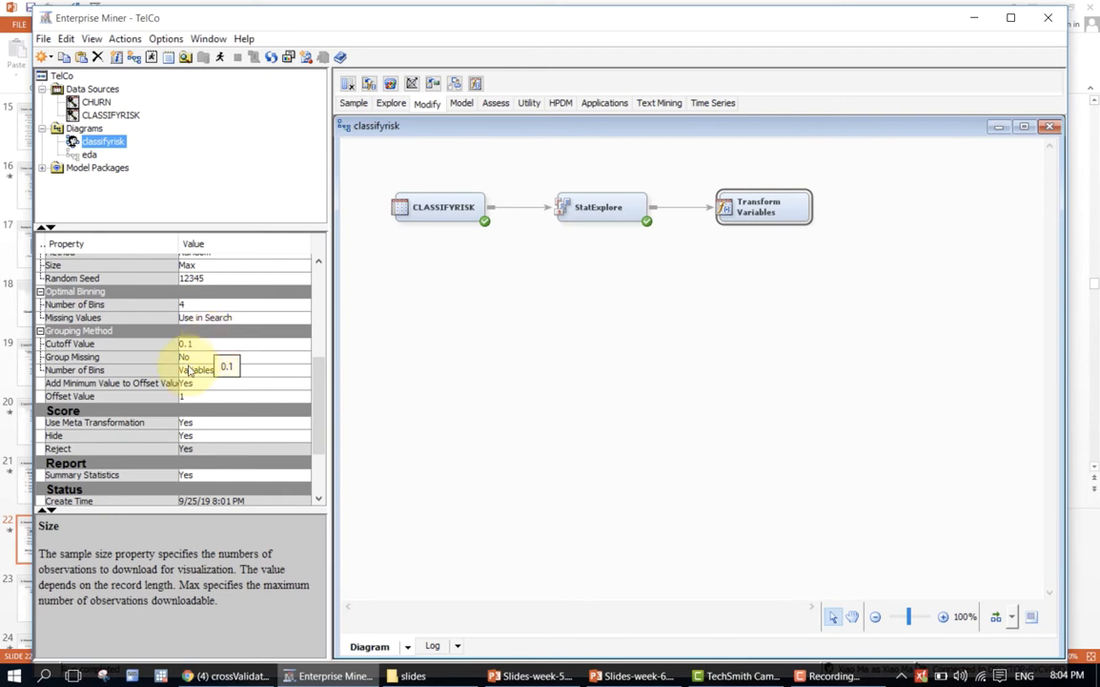
click(318, 327)
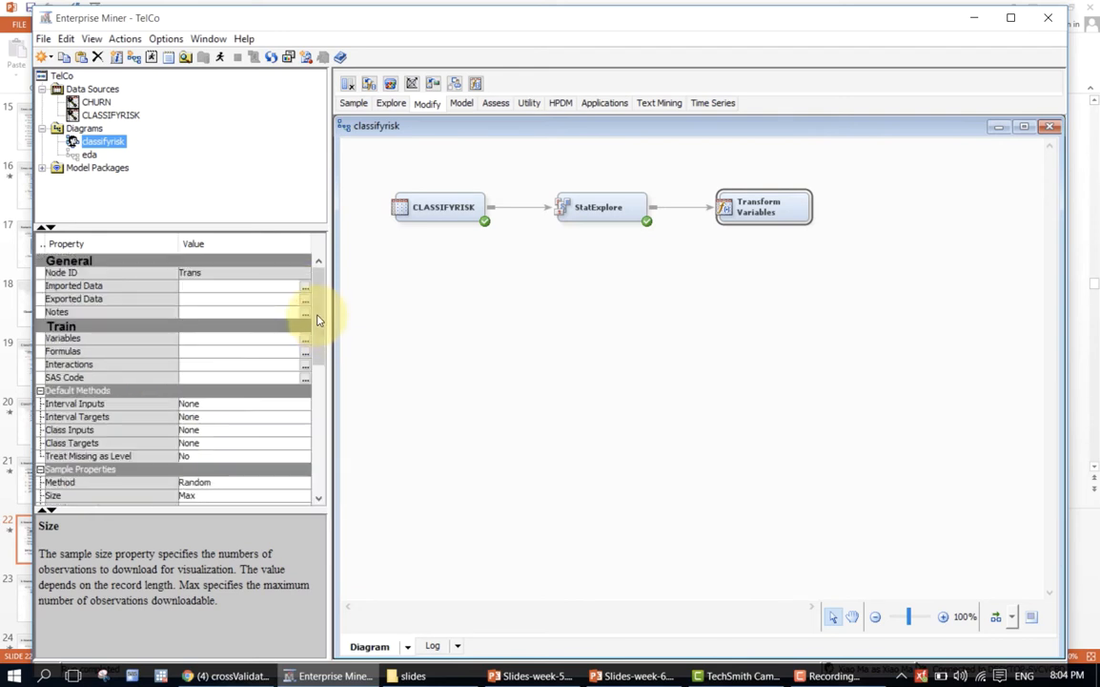
Set the transformation method of the interval inputs age and income to Range Standardization in the node's variable settings and accept them.
click(304, 345)
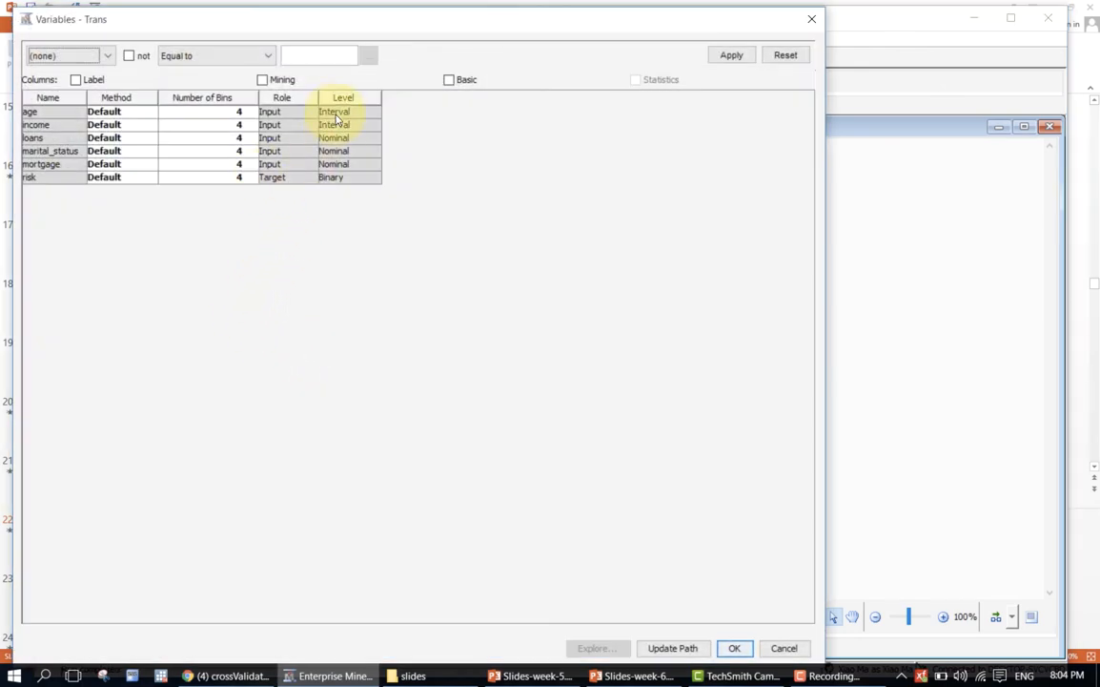
click(139, 140)
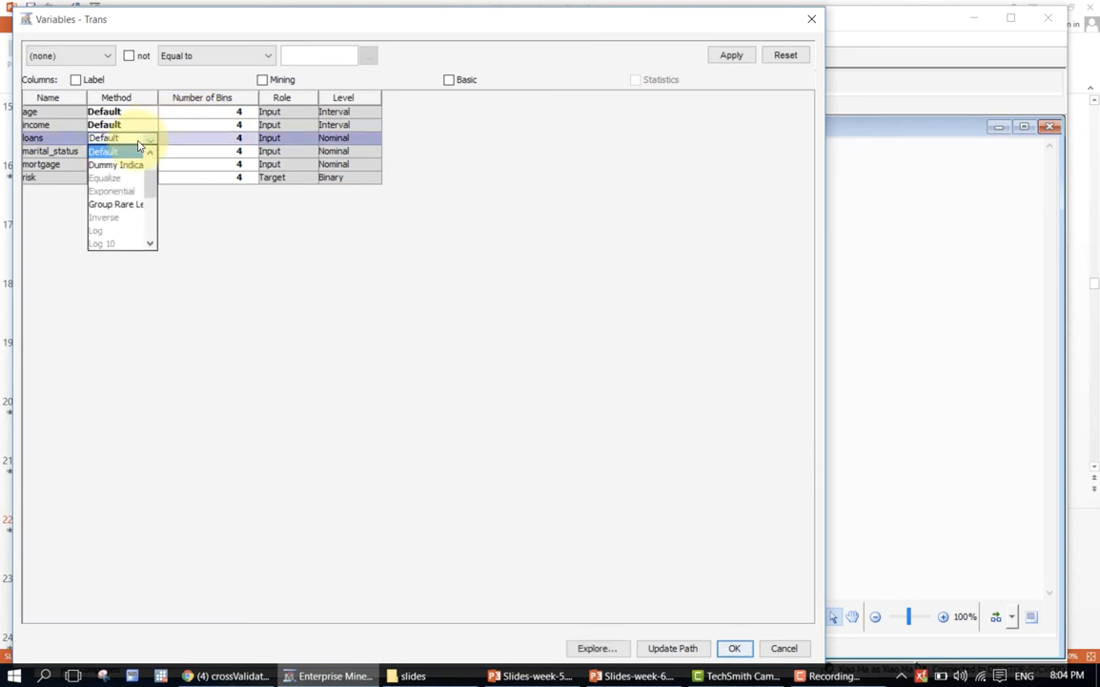
click(191, 215)
click(68, 113)
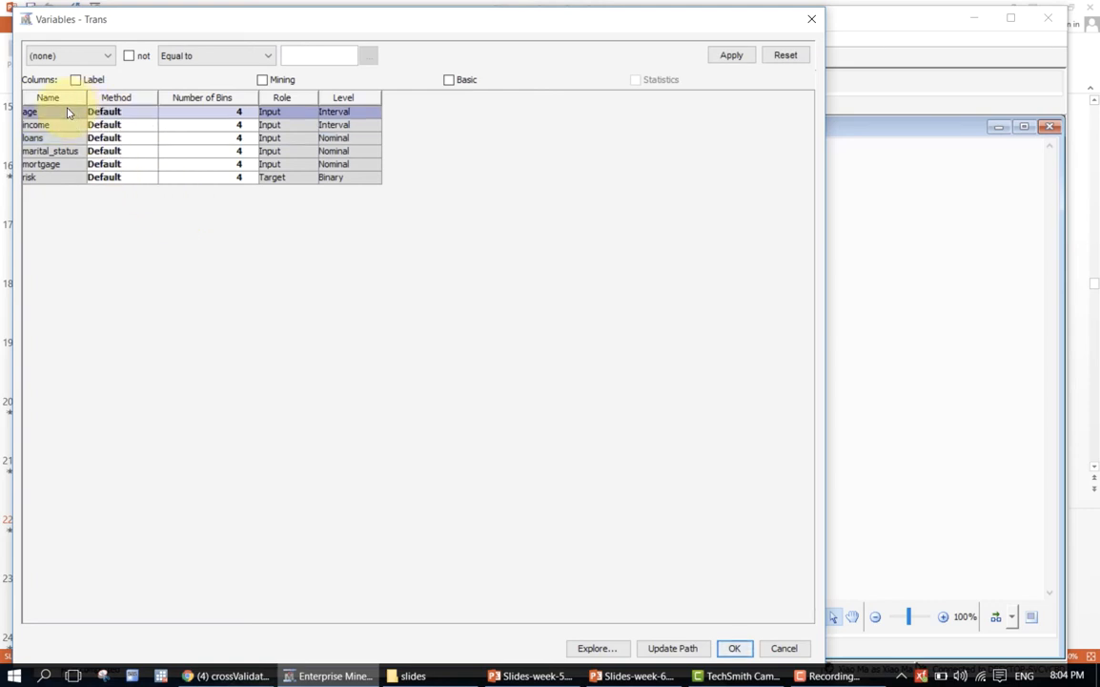
shift+click(64, 125)
right_click(64, 131)
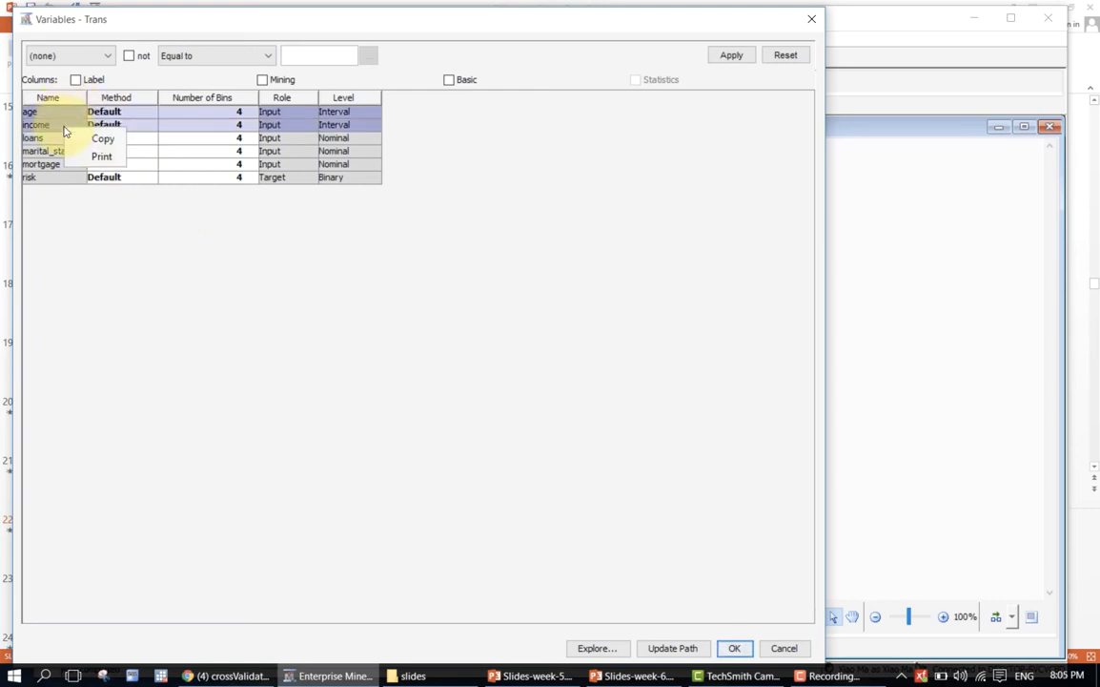
click(123, 112)
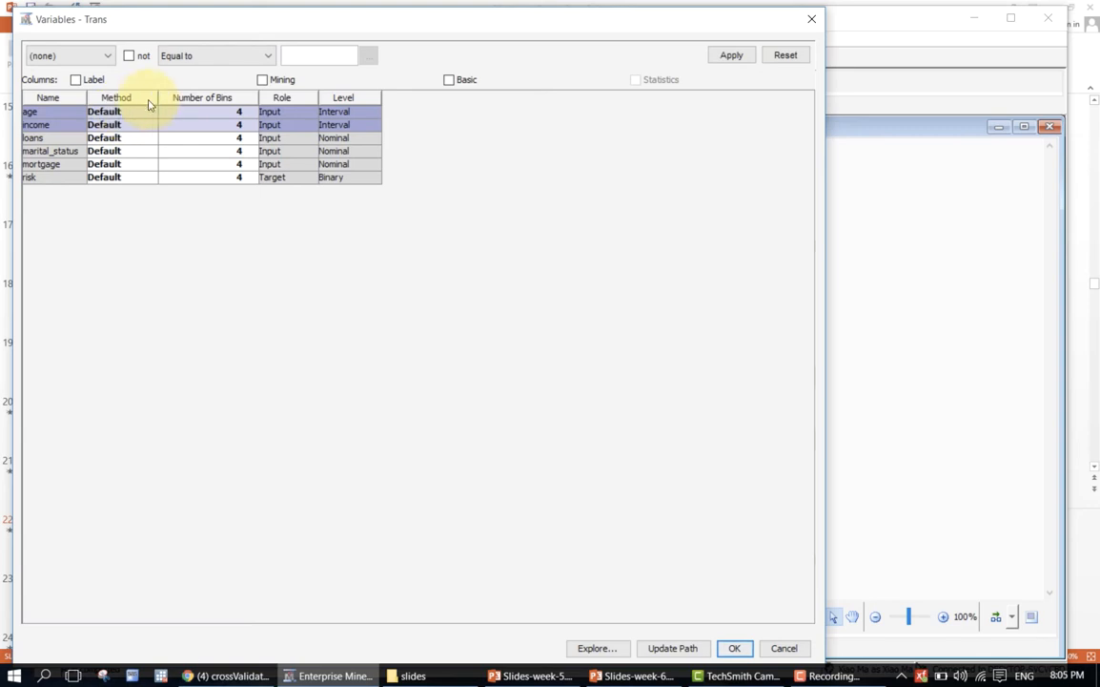
click(149, 111)
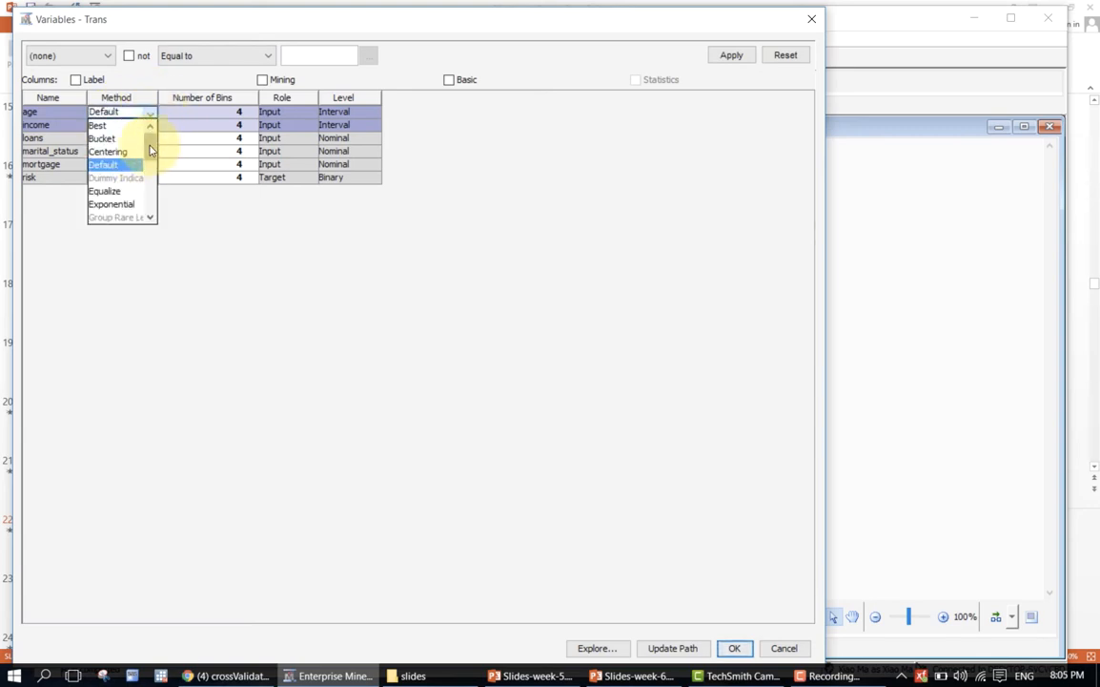
drag(149, 151, 151, 200)
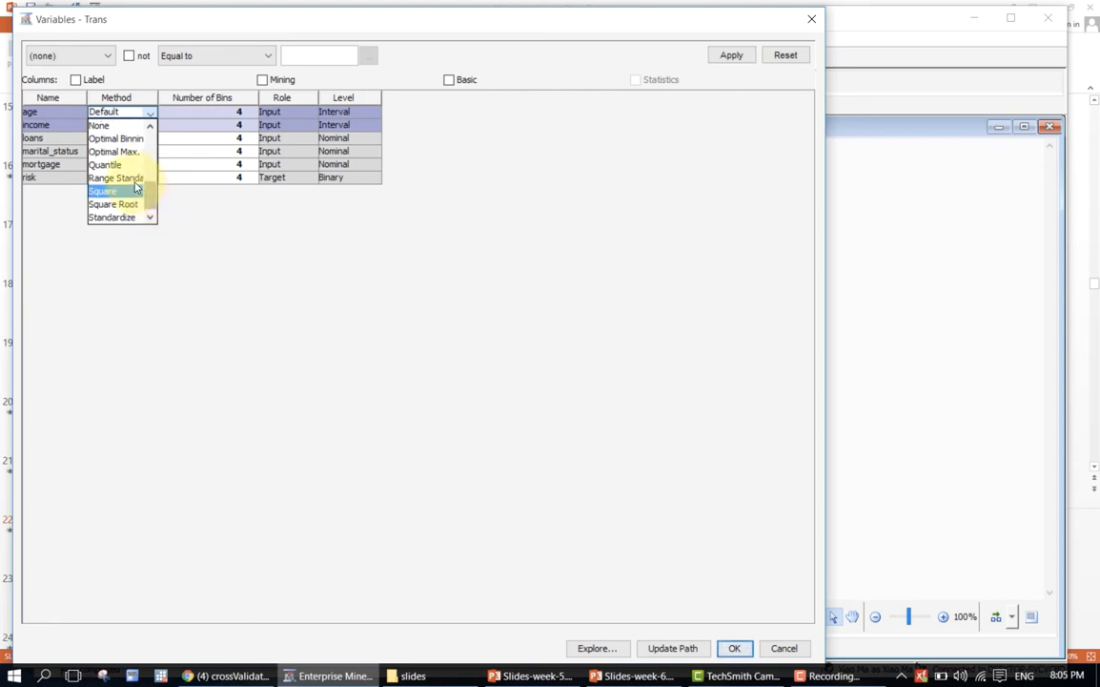
click(130, 177)
drag(158, 96, 224, 96)
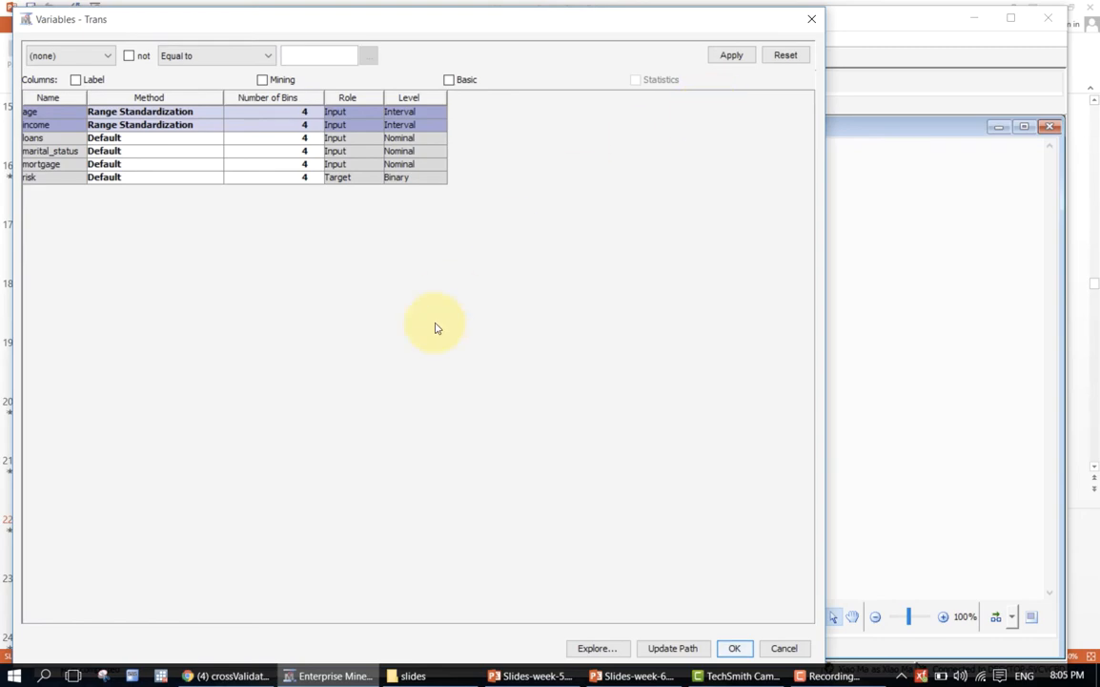
click(734, 649)
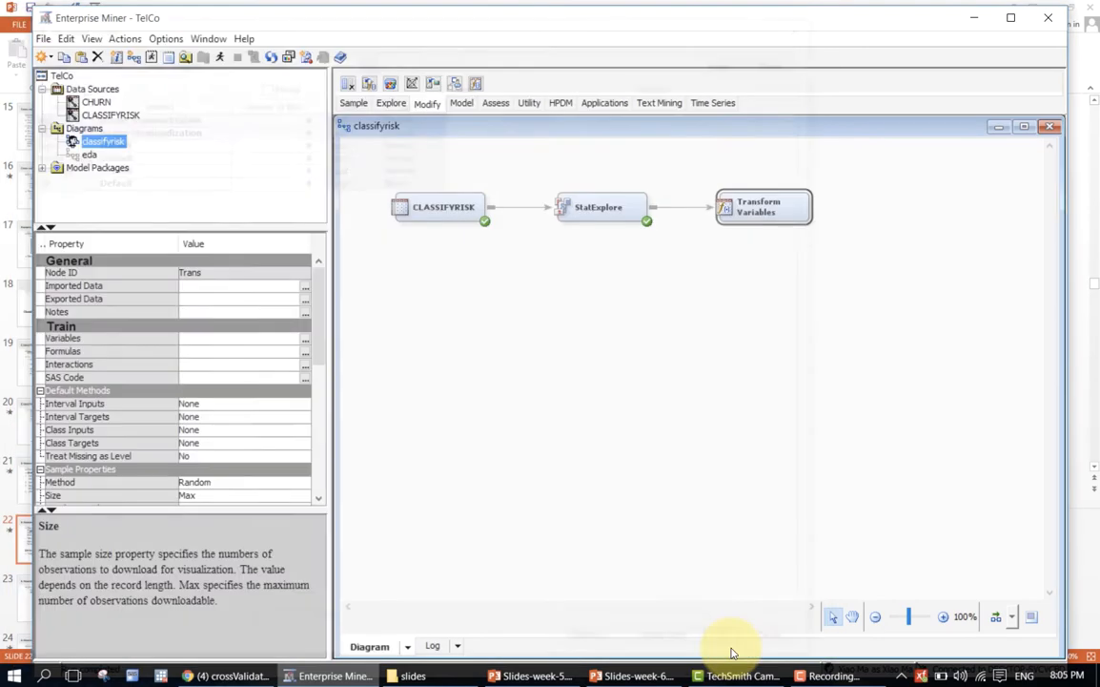
Run the Transform Variables node in the classifyrisk diagram and open its results.
right_click(777, 204)
click(788, 245)
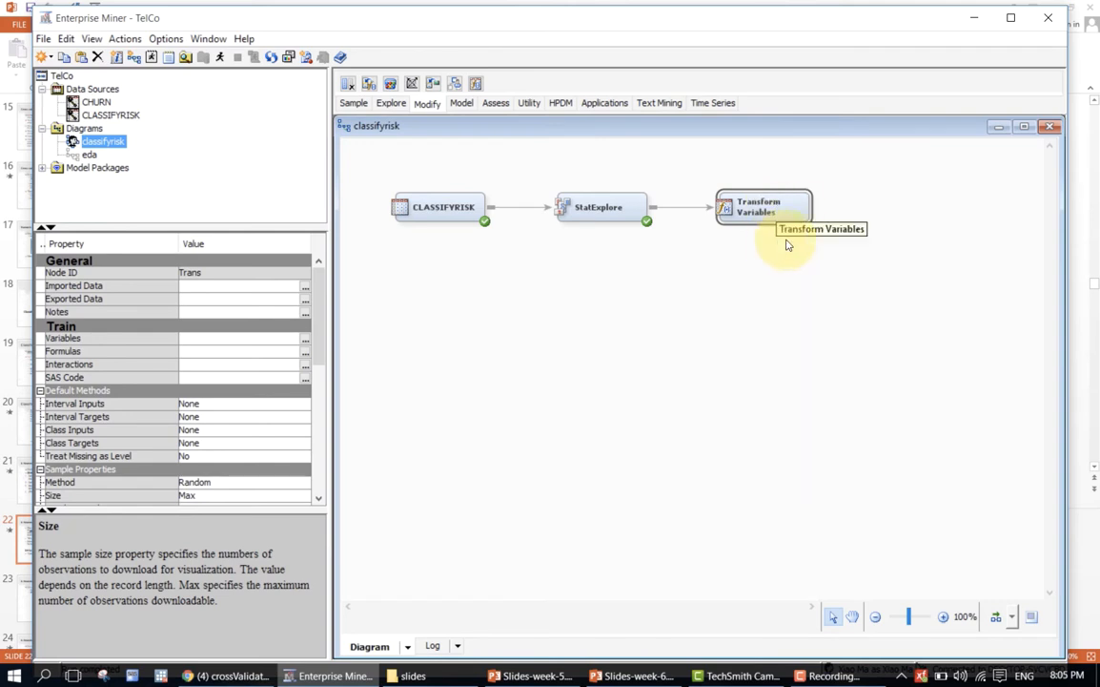
right_click(768, 212)
click(793, 266)
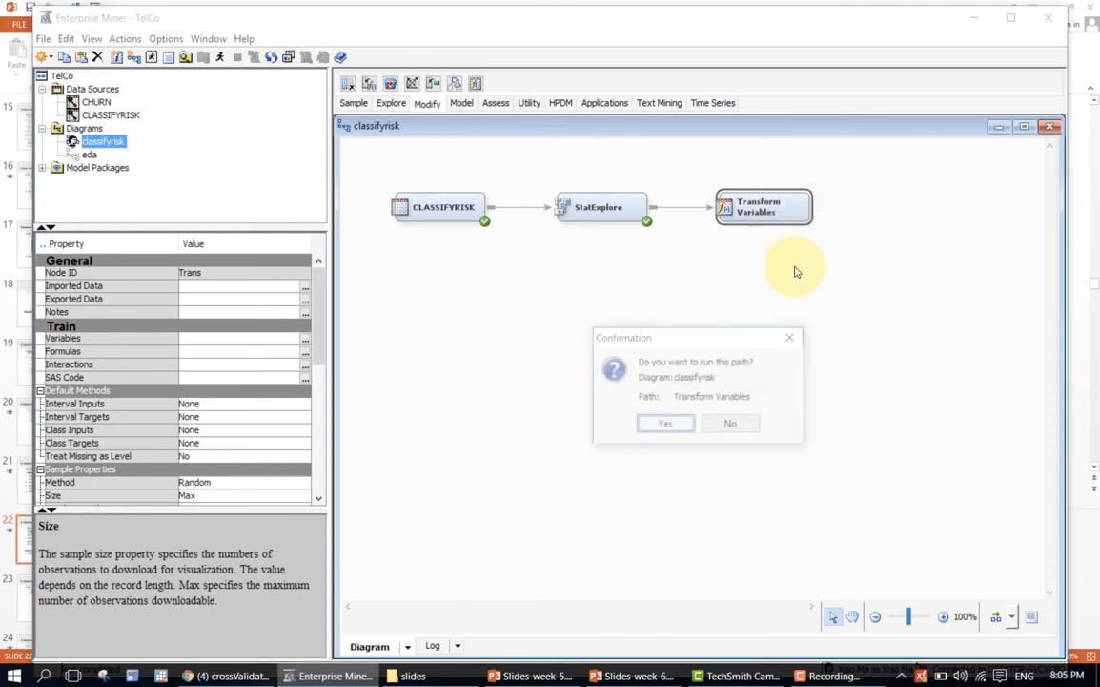
click(658, 424)
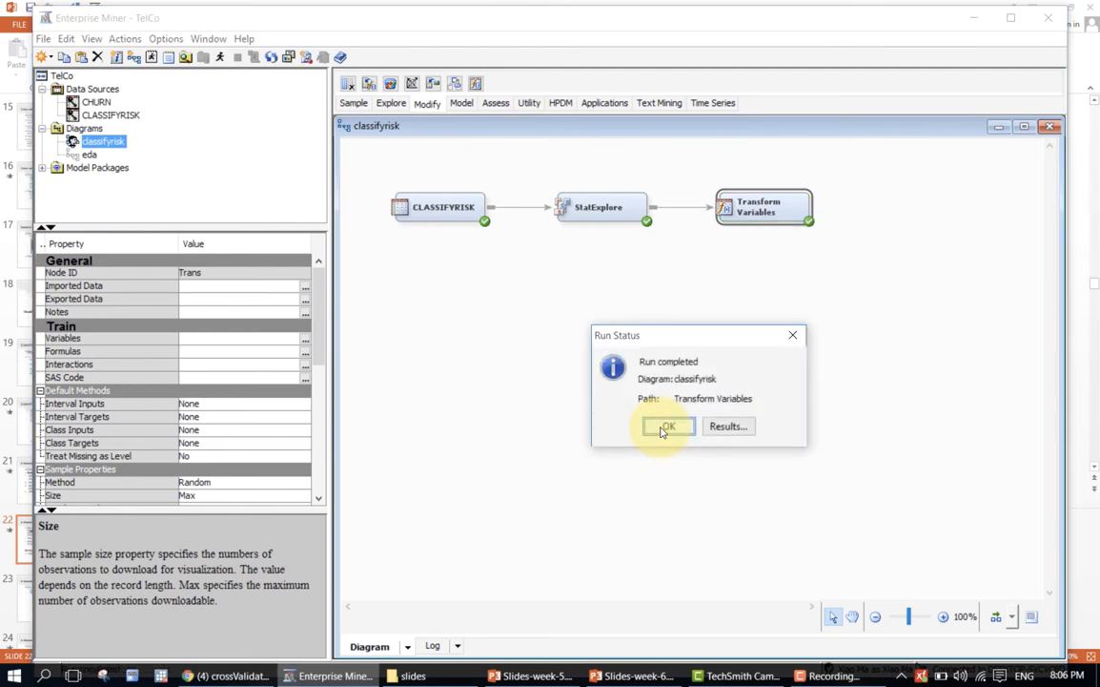
click(717, 425)
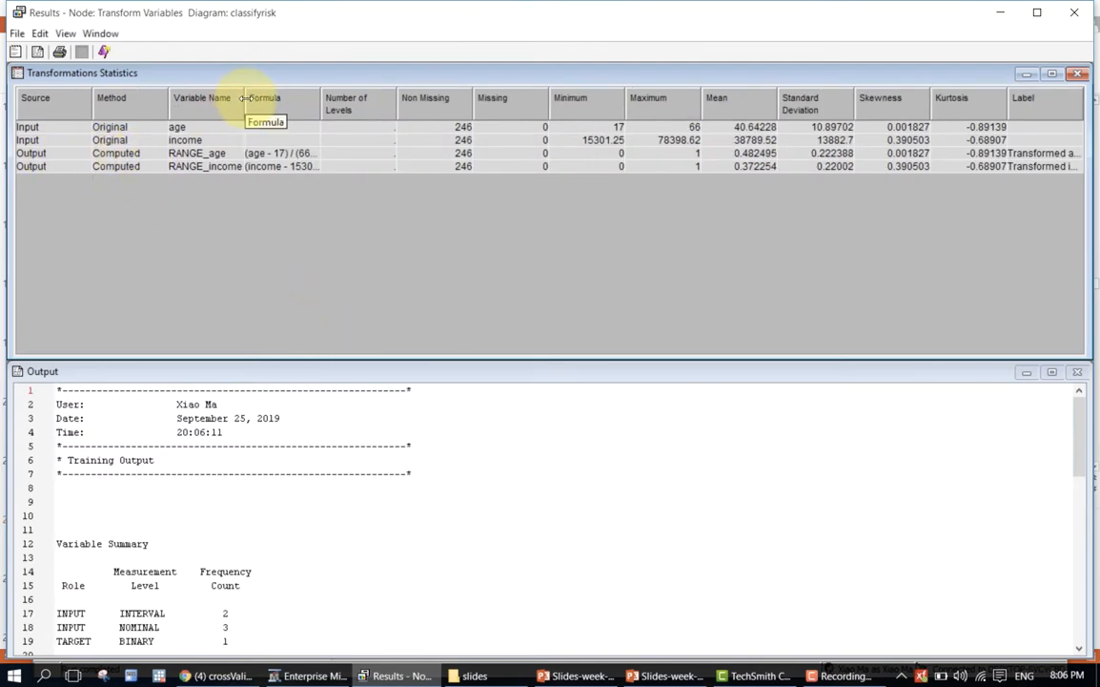
Widen the Variable Name and Formula columns in Transformations Statistics to read the range formulas for age and income, and close the results.
drag(245, 99, 264, 102)
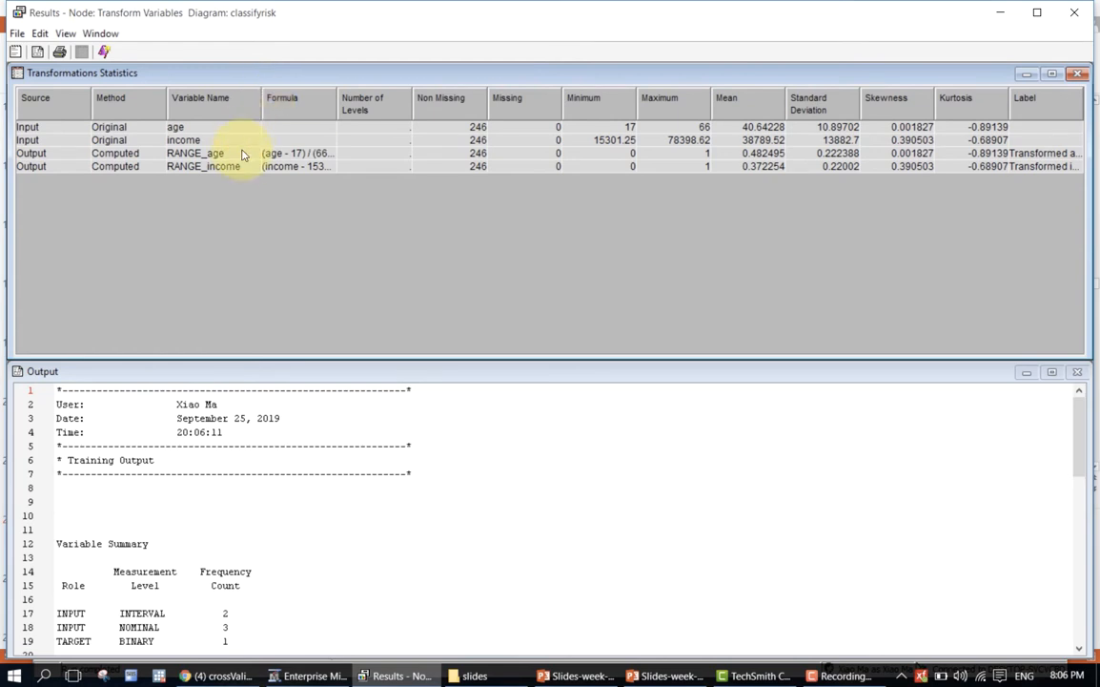
drag(334, 101, 459, 119)
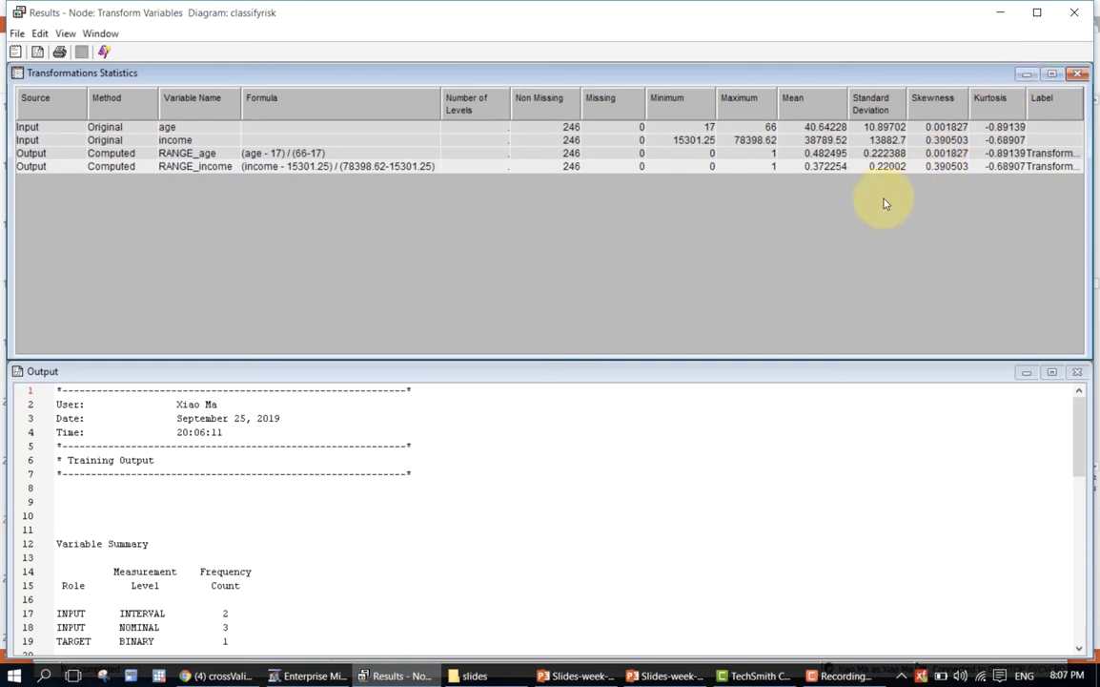
click(1074, 19)
Add an MBR node to the classifyrisk diagram and connect it after Transform Variables.
click(750, 251)
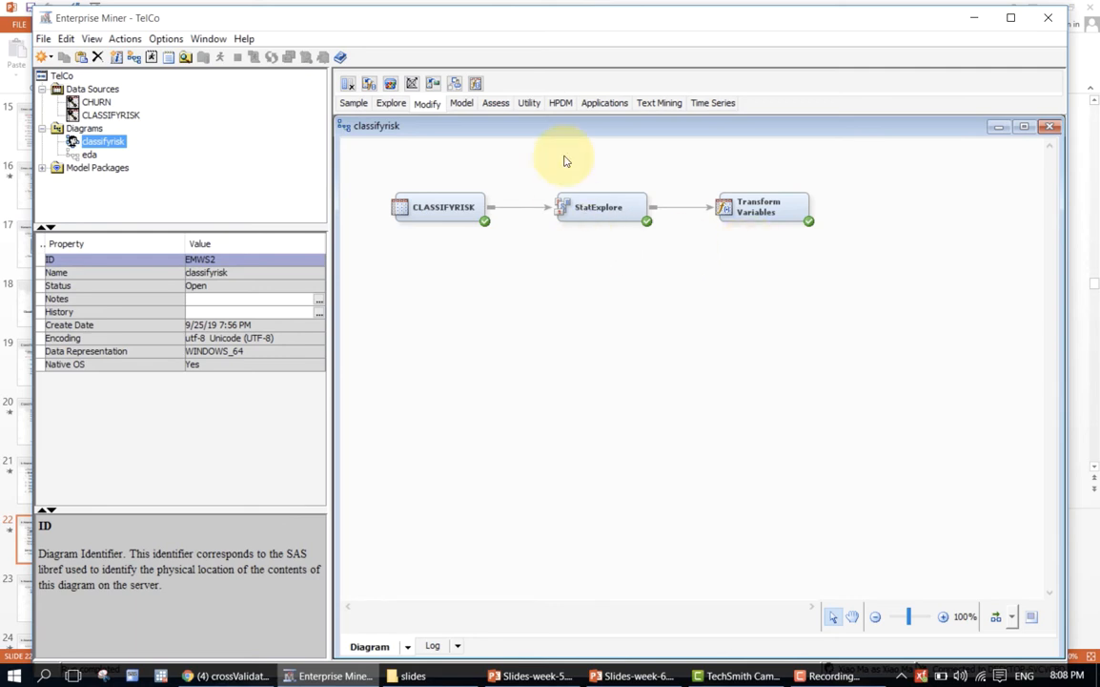
click(470, 108)
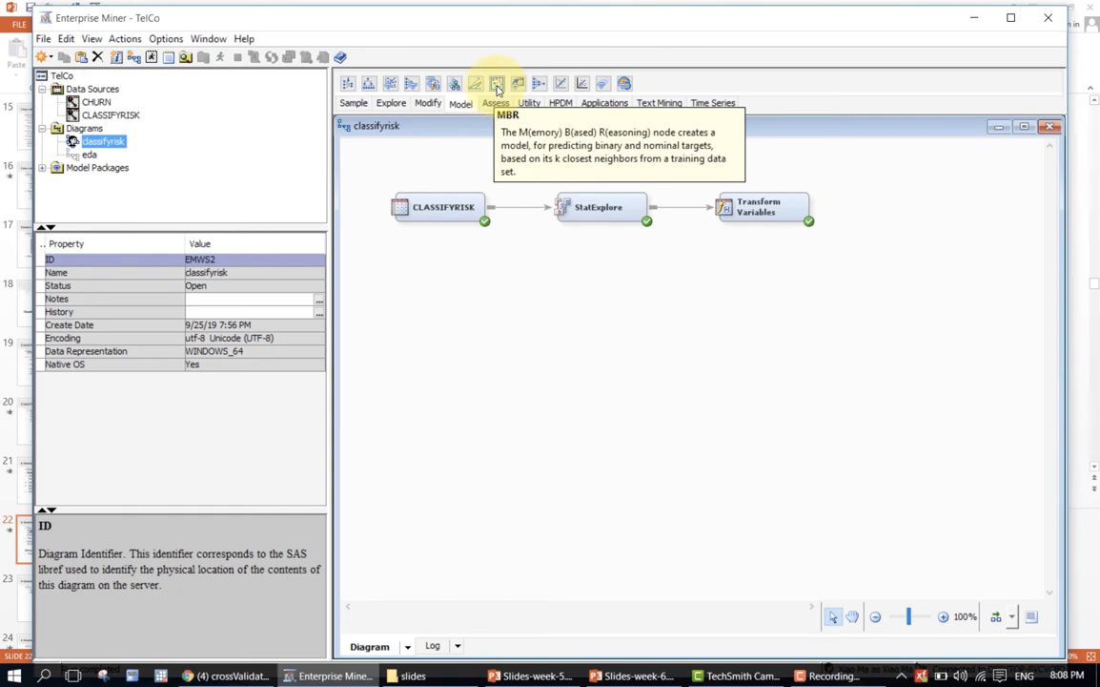
drag(497, 87, 879, 202)
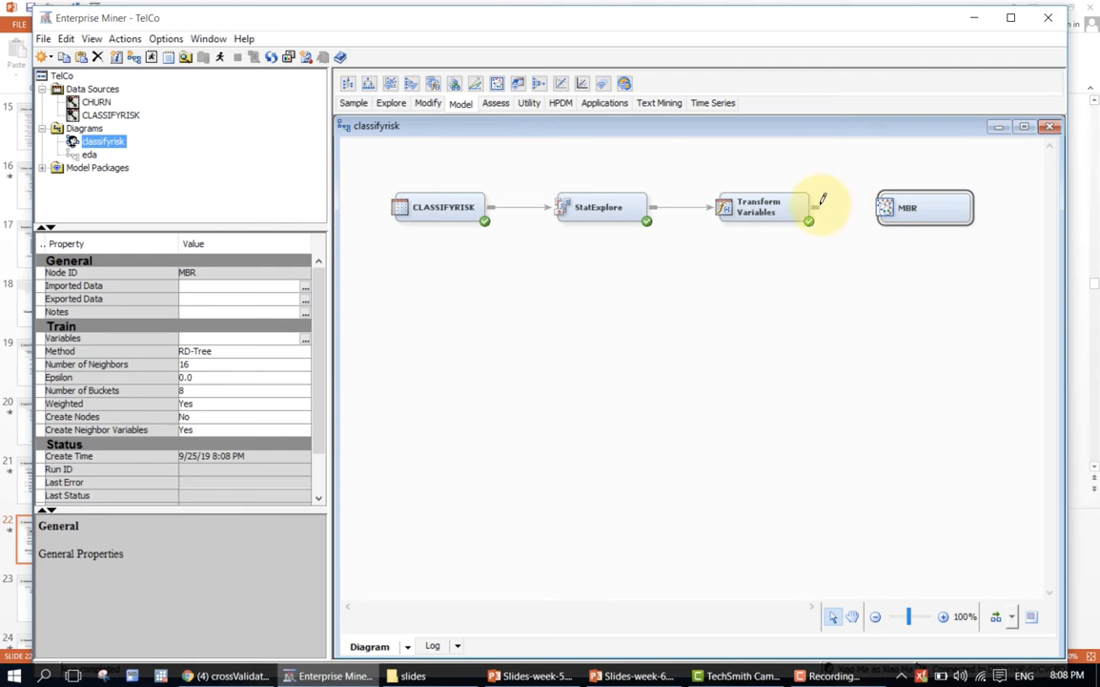
drag(828, 206, 881, 207)
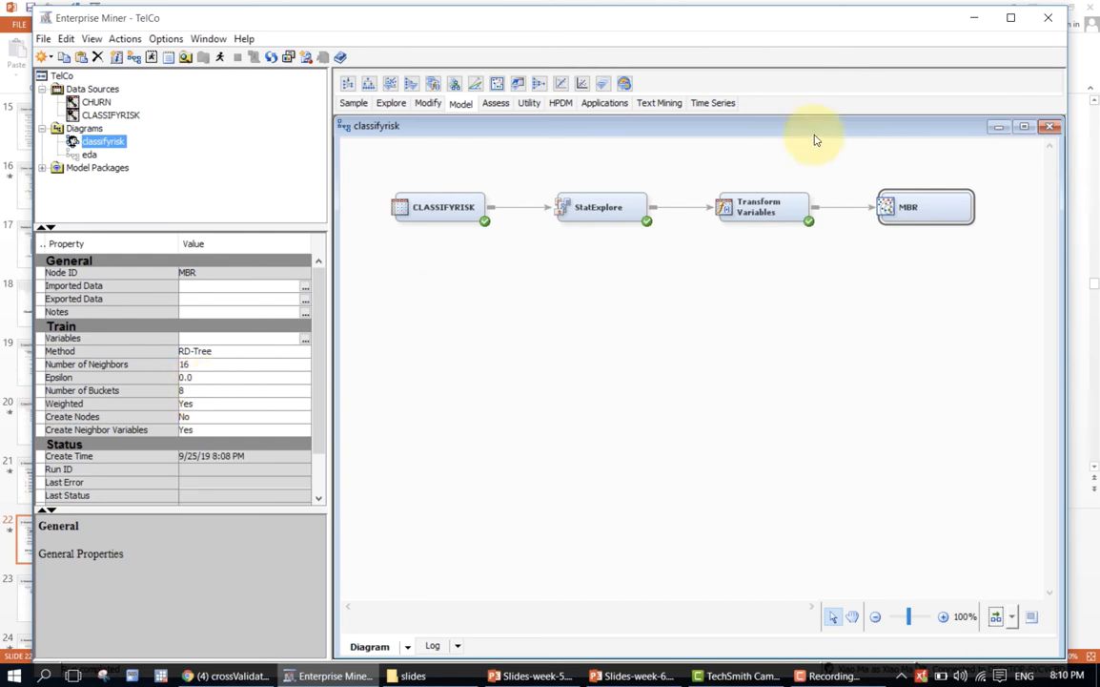
Set the MBR node's number of neighbors to 4 with the RD-Tree method, and review its Create Neighbor Variables property.
click(862, 196)
click(900, 209)
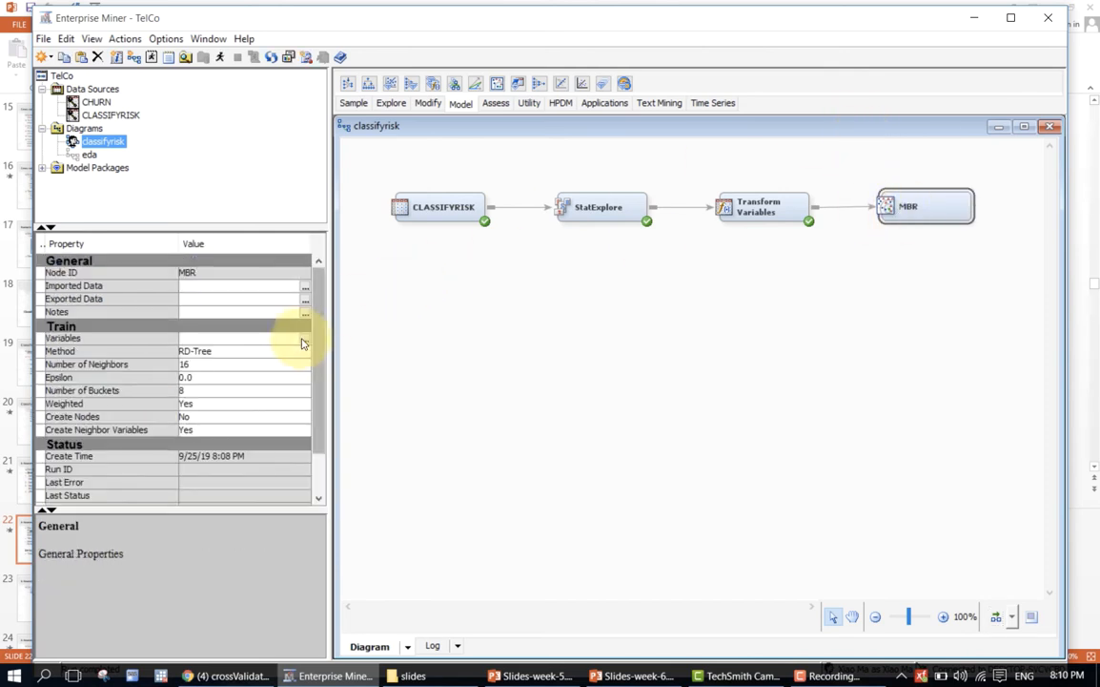
scroll(295, 332, down, 1)
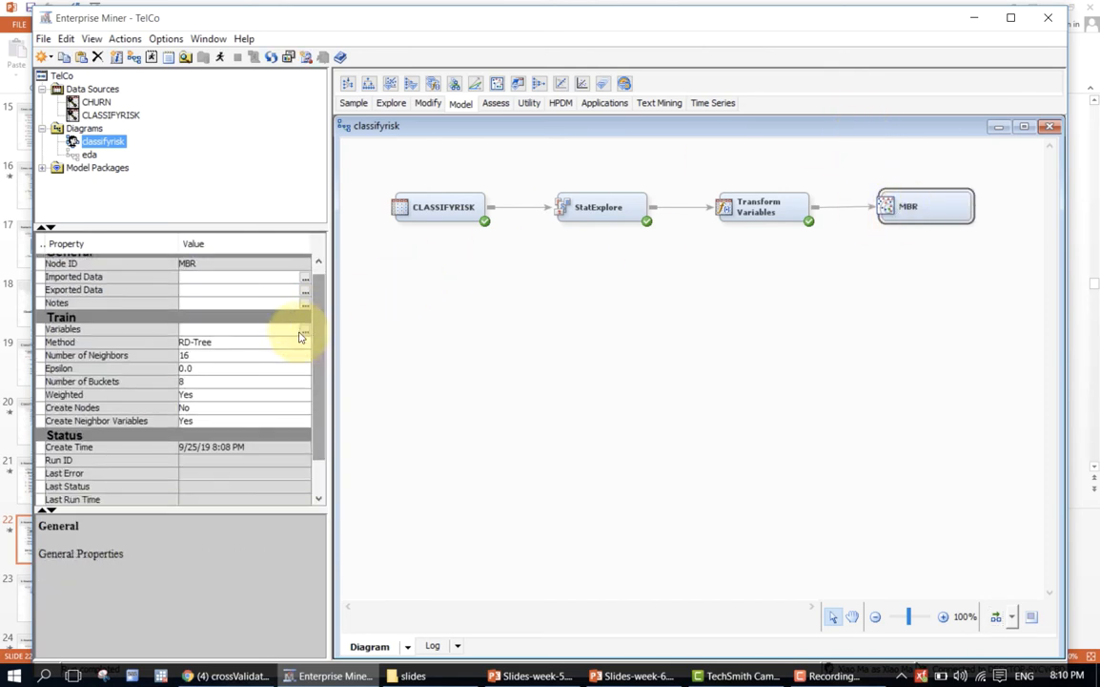
click(239, 356)
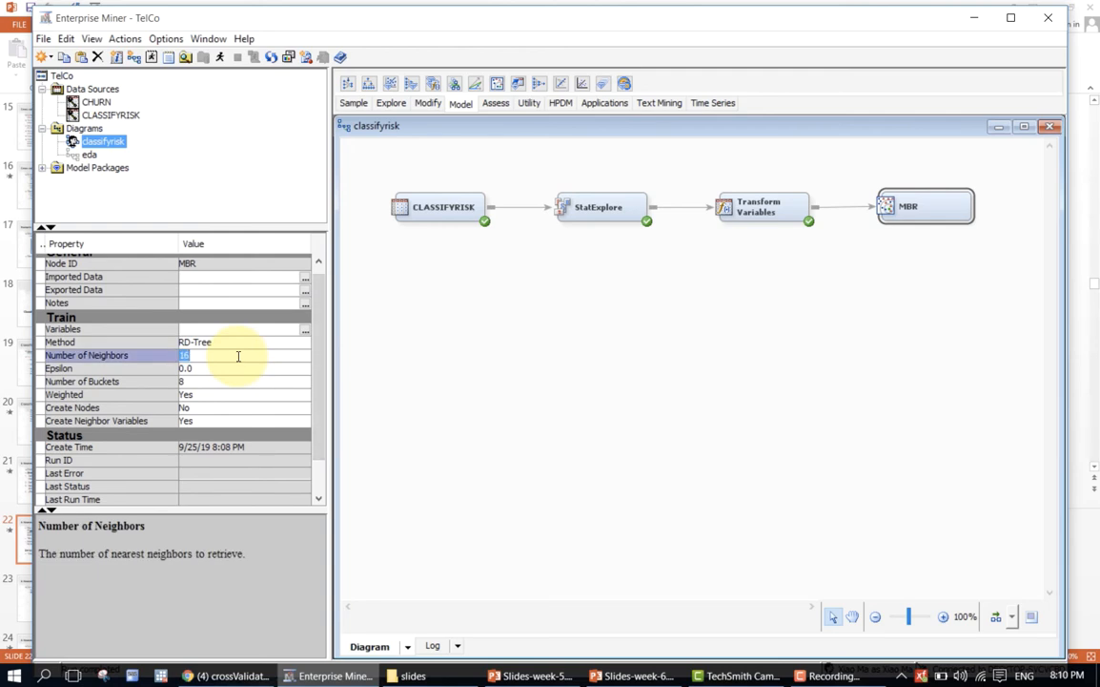
text(4)
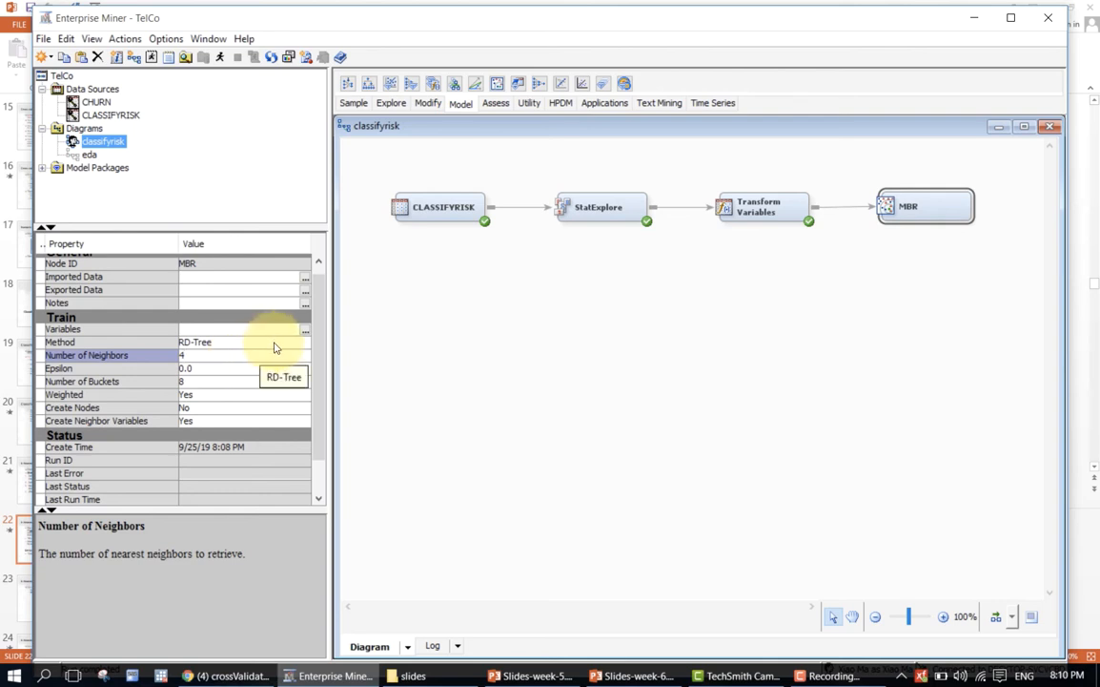
click(271, 344)
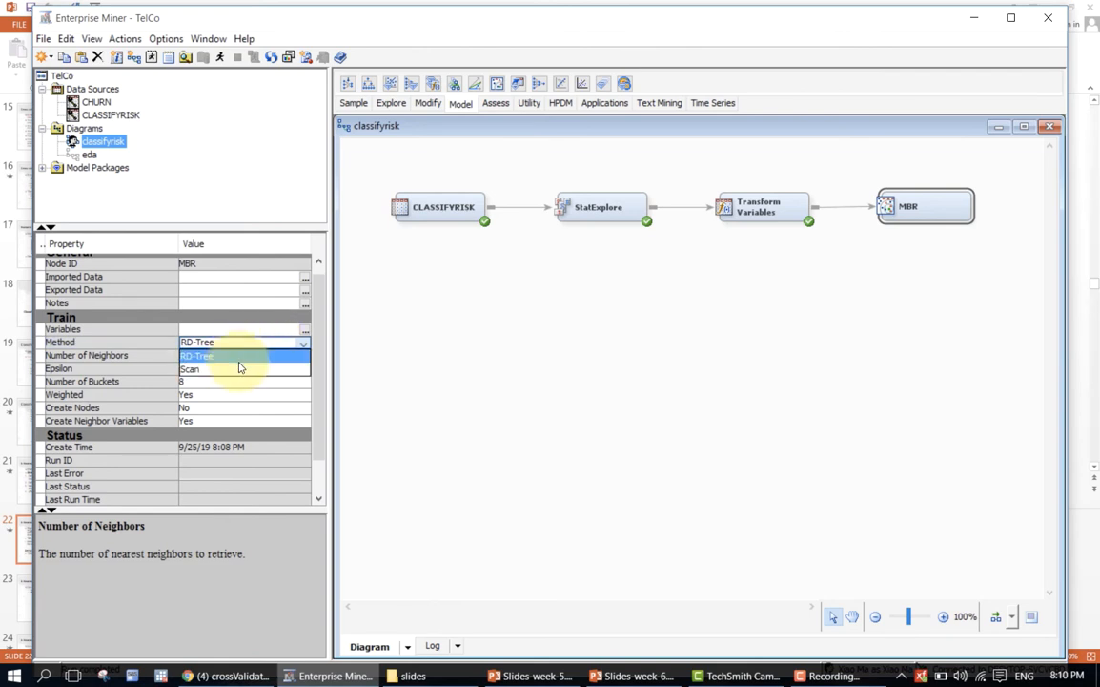
click(291, 356)
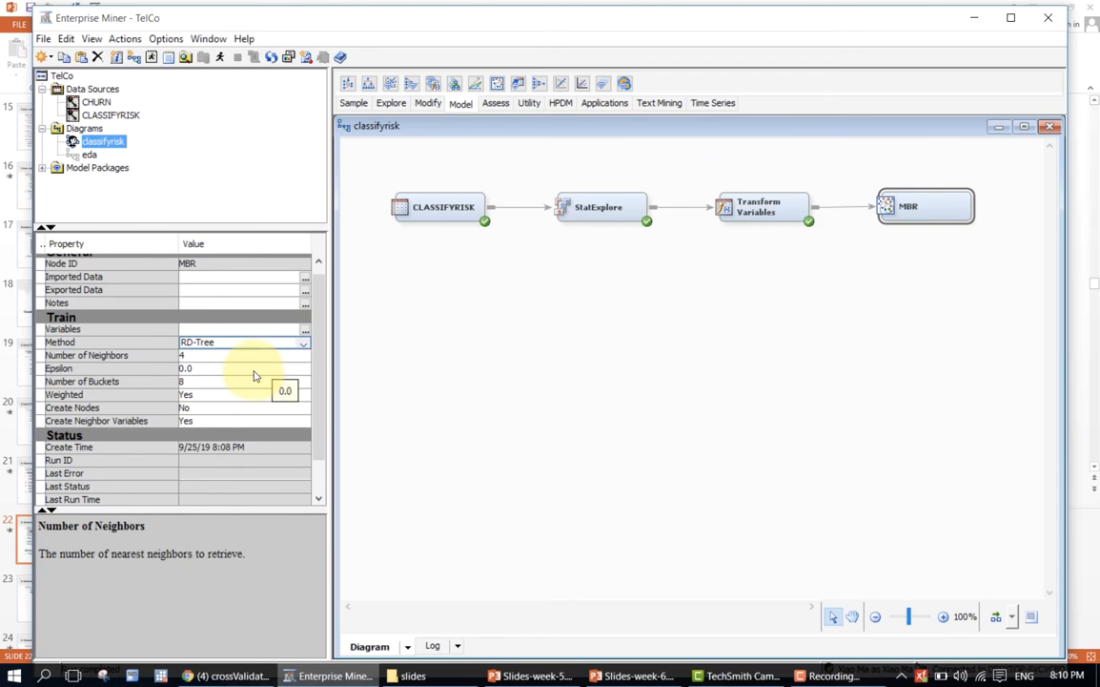
click(479, 334)
click(911, 206)
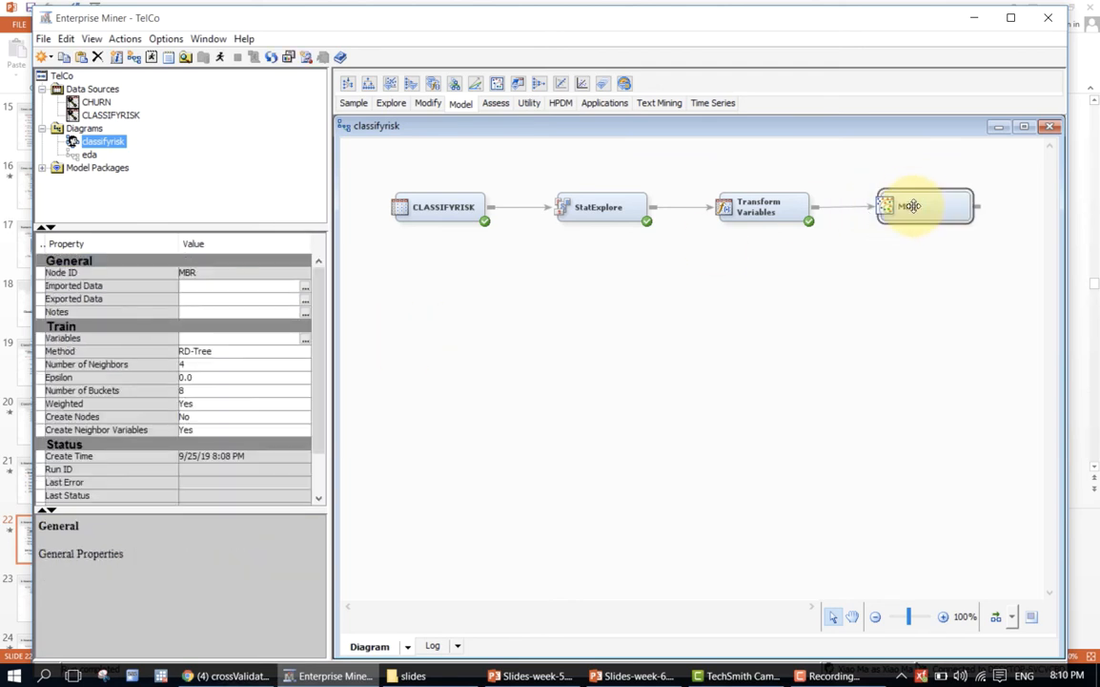
click(143, 431)
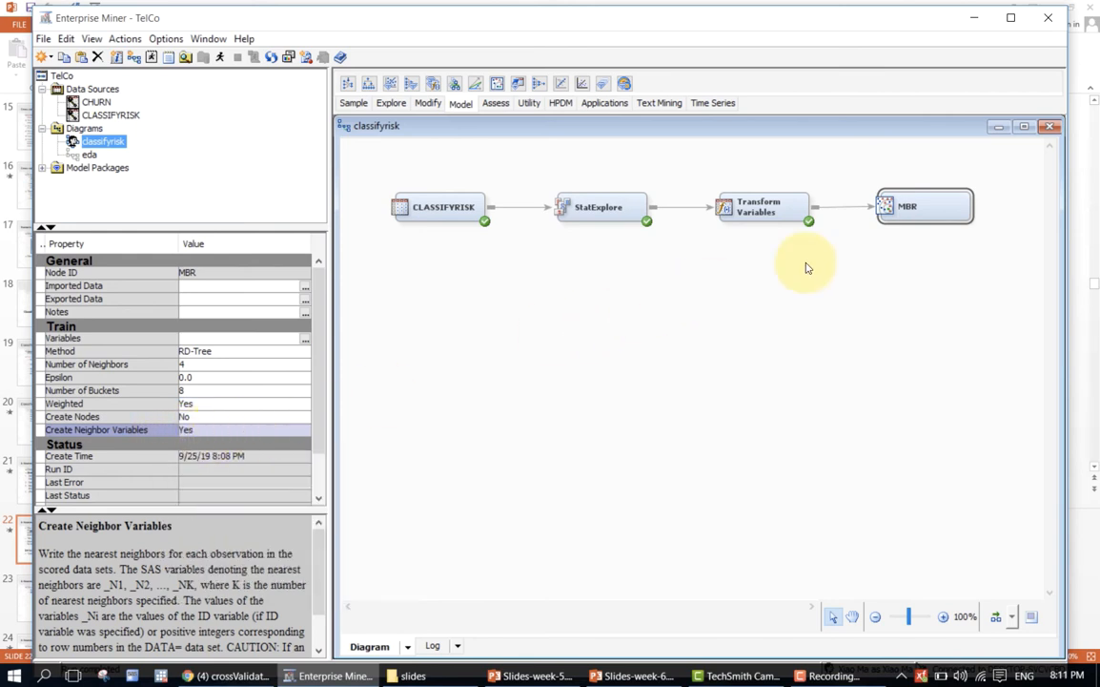
Run the MBR node and open its results.
right_click(887, 205)
click(911, 272)
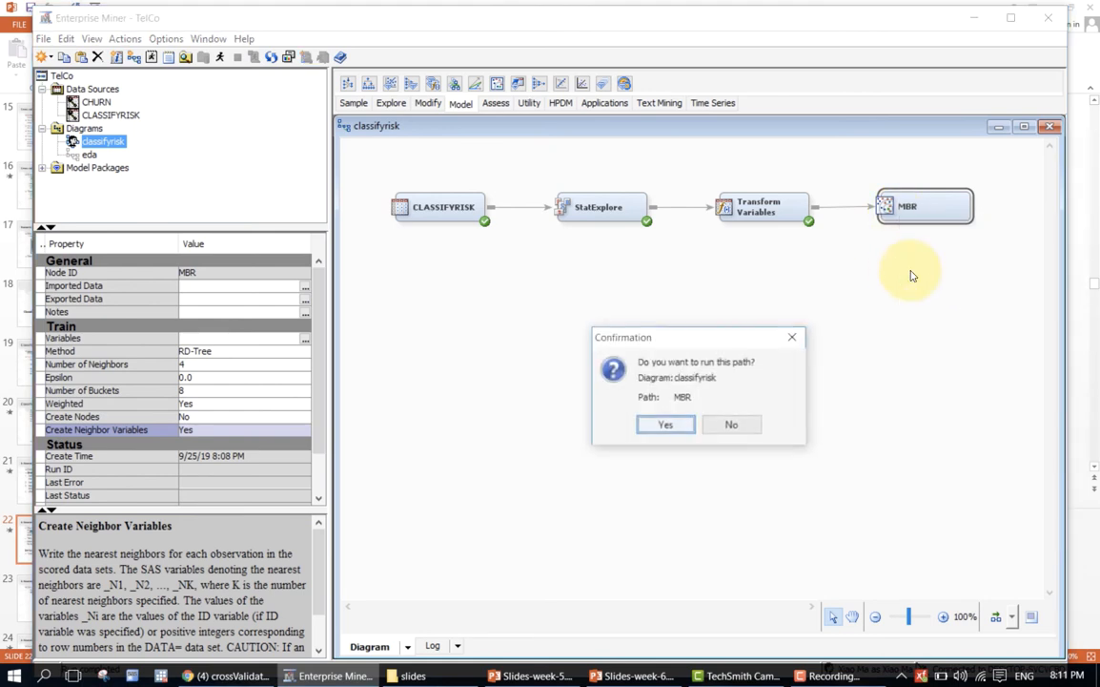
click(687, 425)
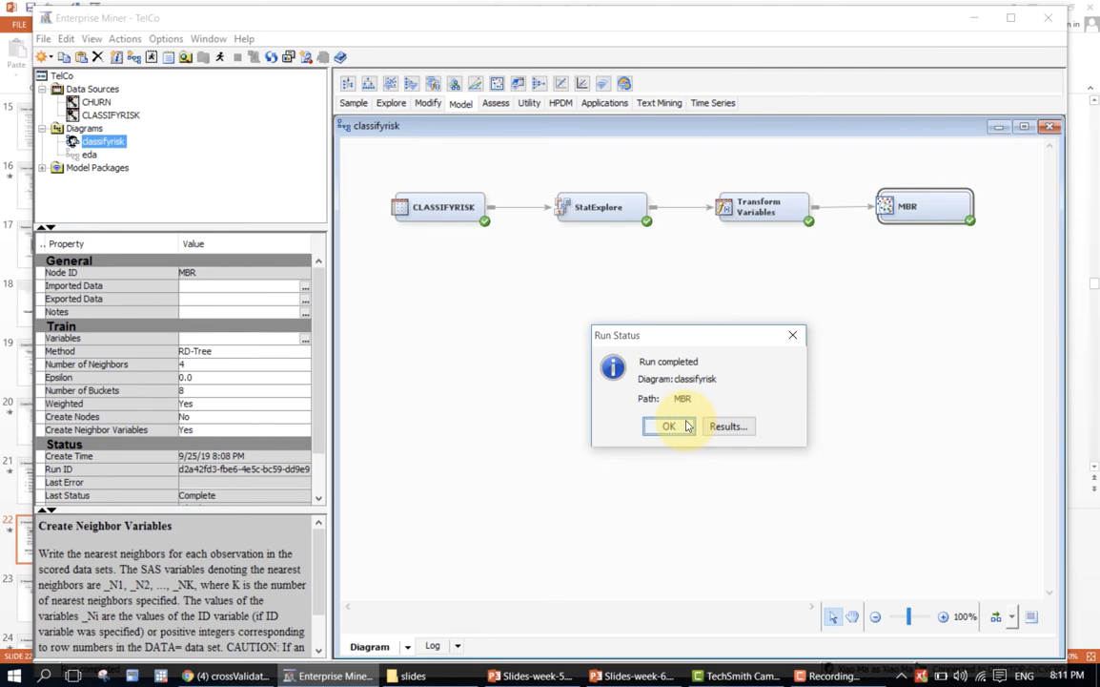
click(728, 426)
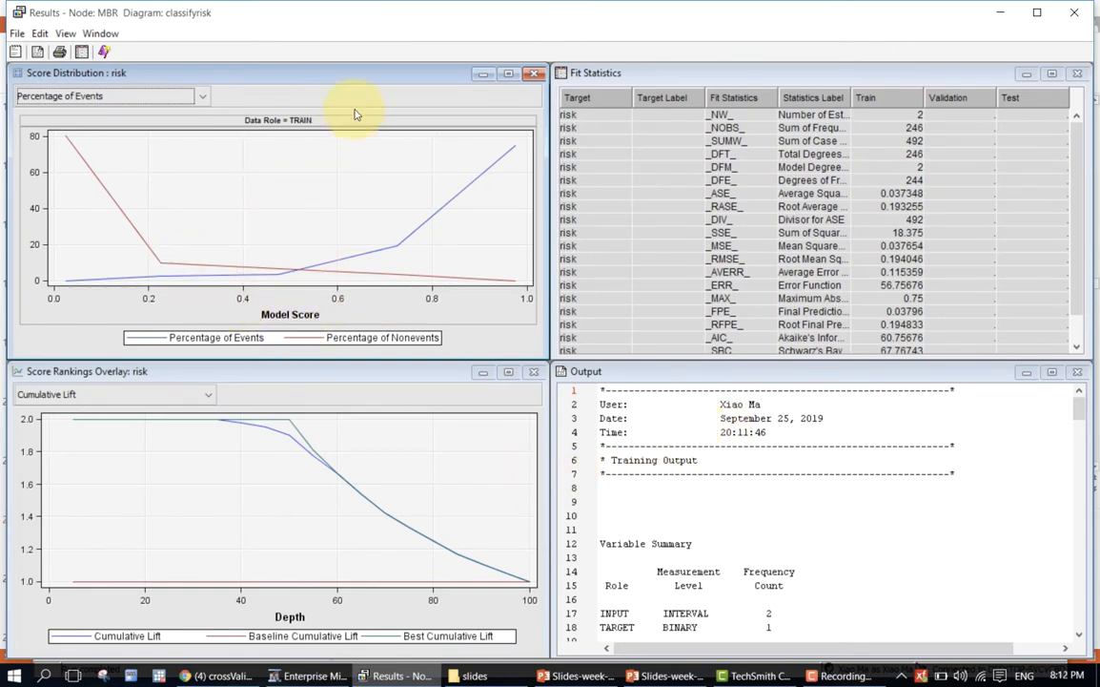
Review the measures available for the Score Rankings Overlay chart, leaving Cumulative Lift selected.
click(248, 389)
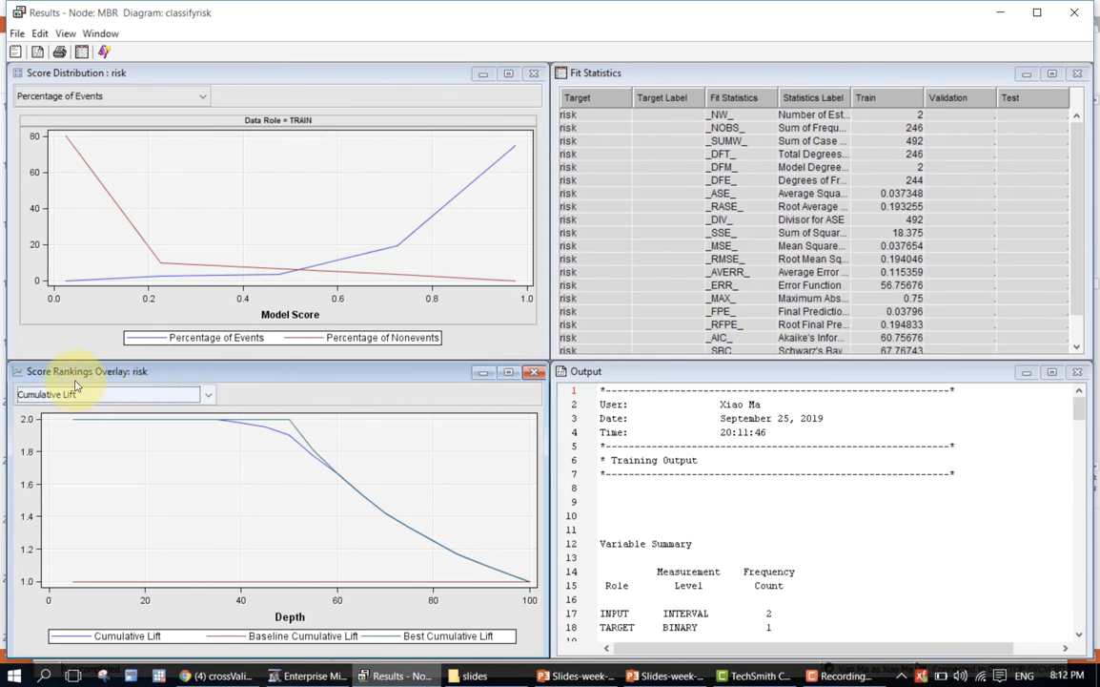
click(72, 396)
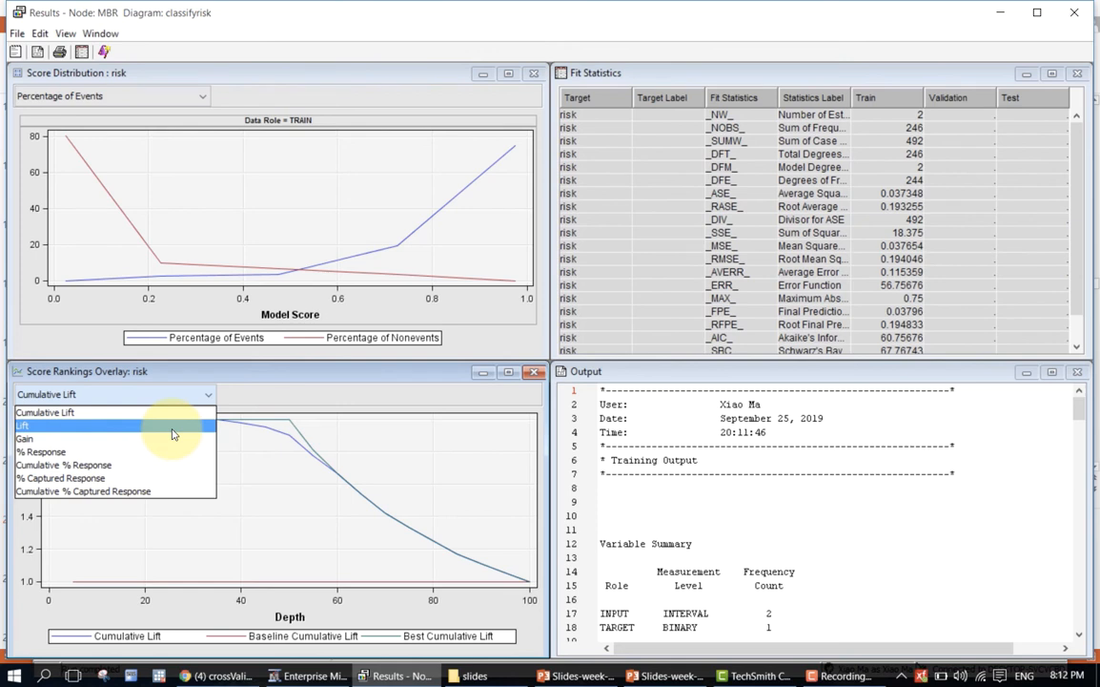
click(209, 394)
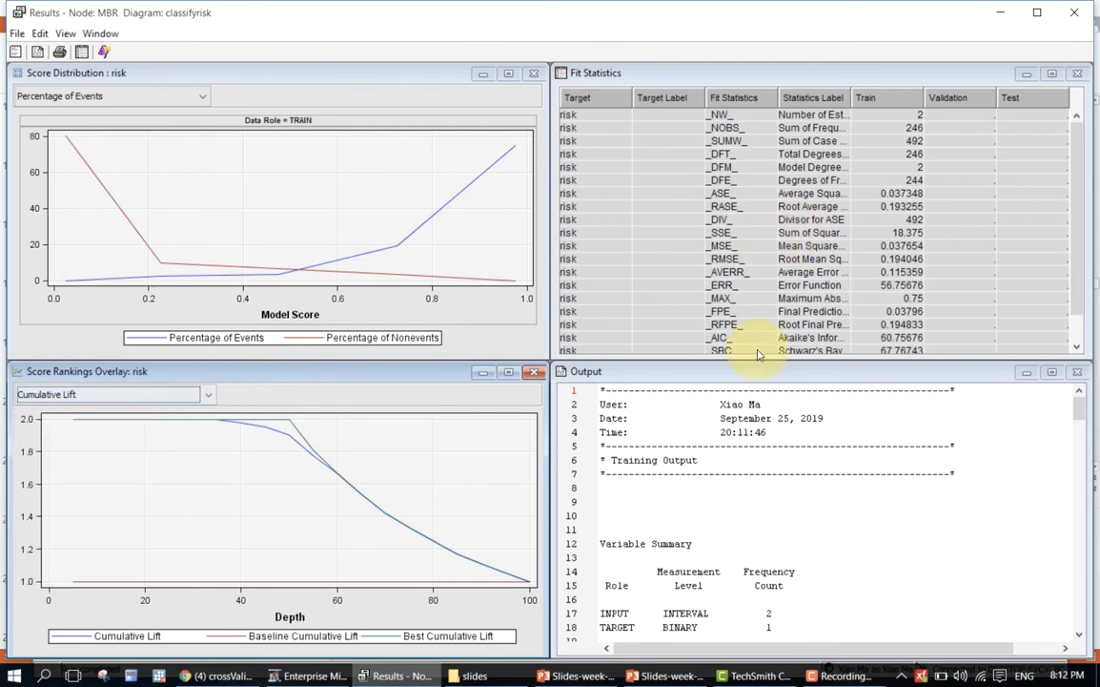
Examine the variable summary, model events, and predicted and decision variables in the maximized MBR output, and close the results.
click(868, 386)
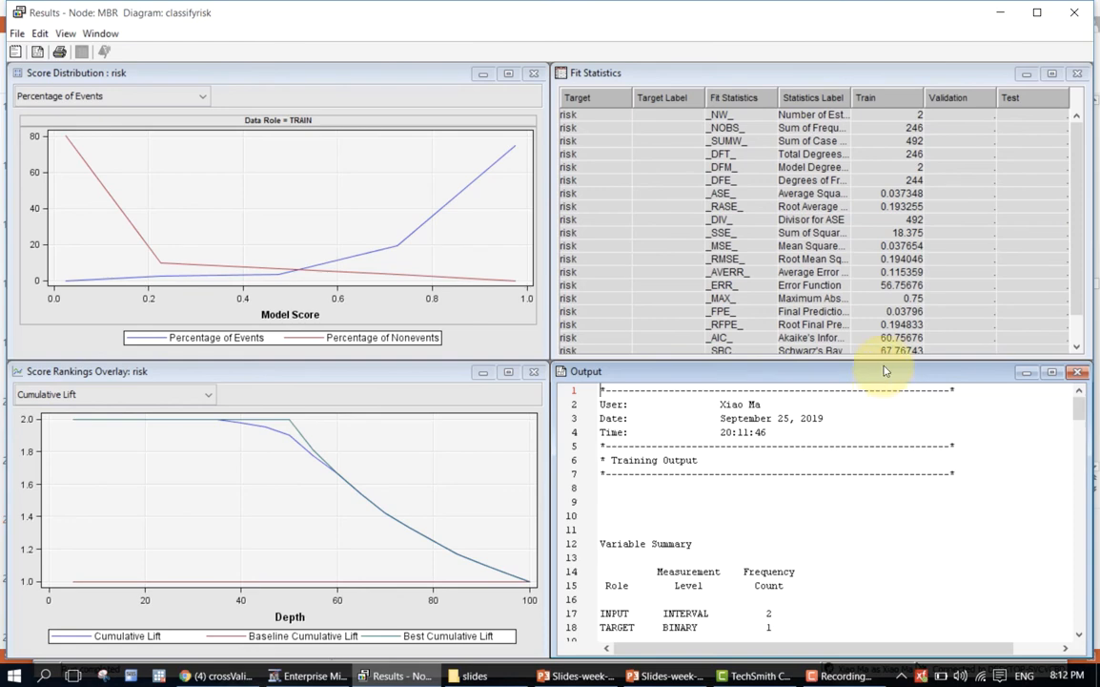
click(1052, 372)
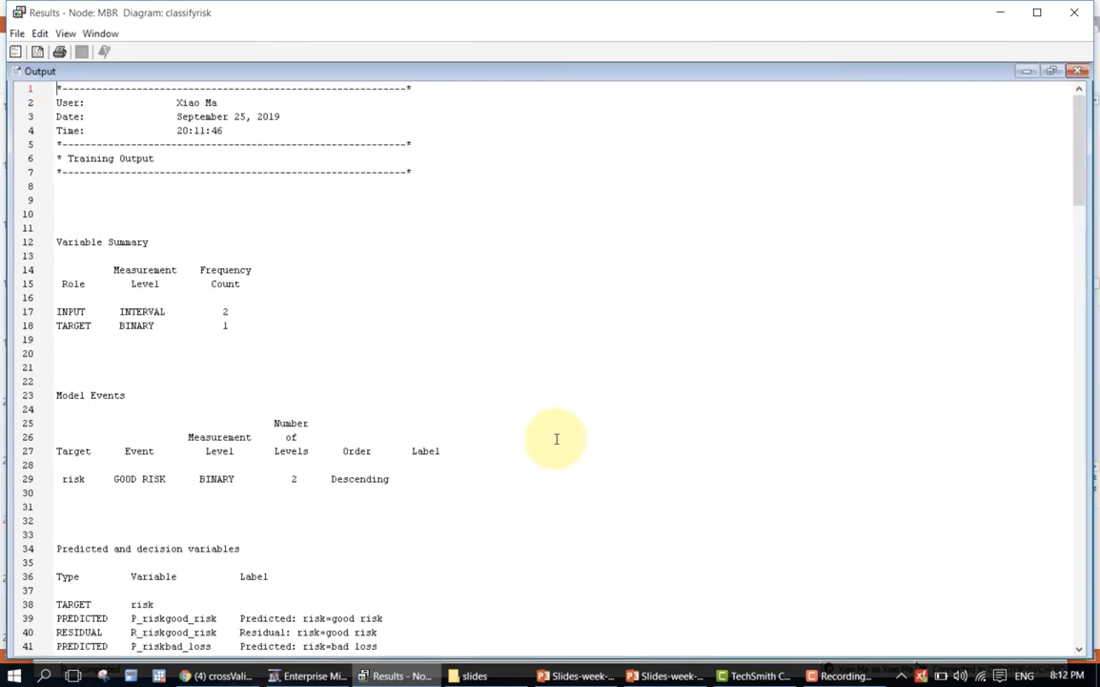
scroll(555, 440, down, 7)
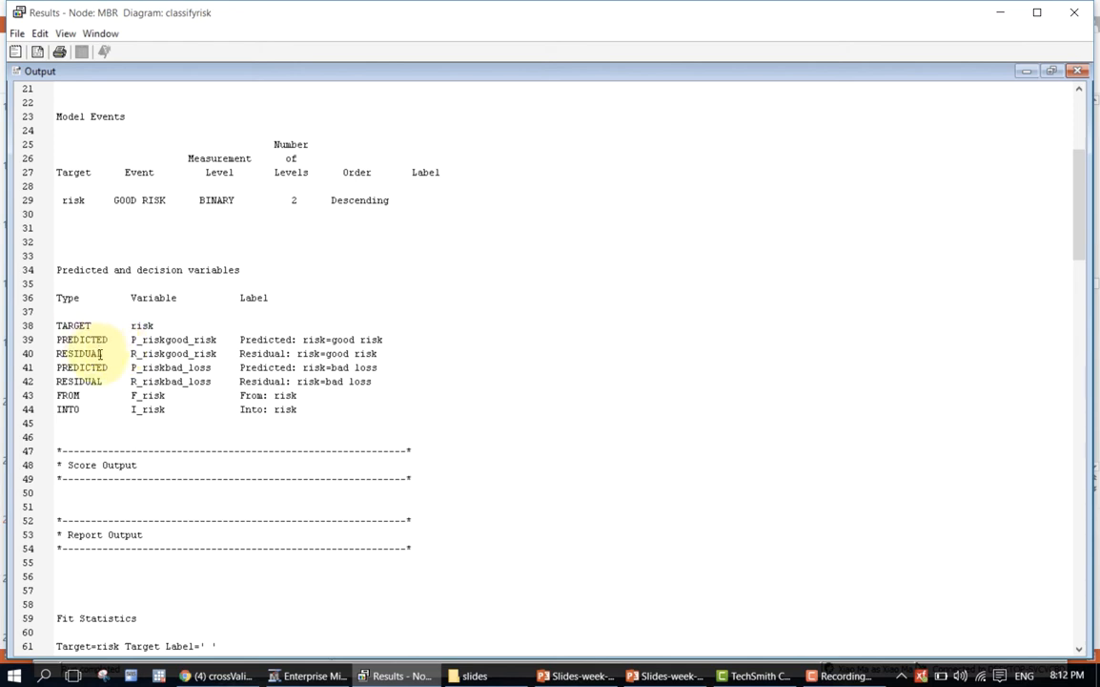
scroll(101, 353, up, 2)
scroll(100, 353, up, 2)
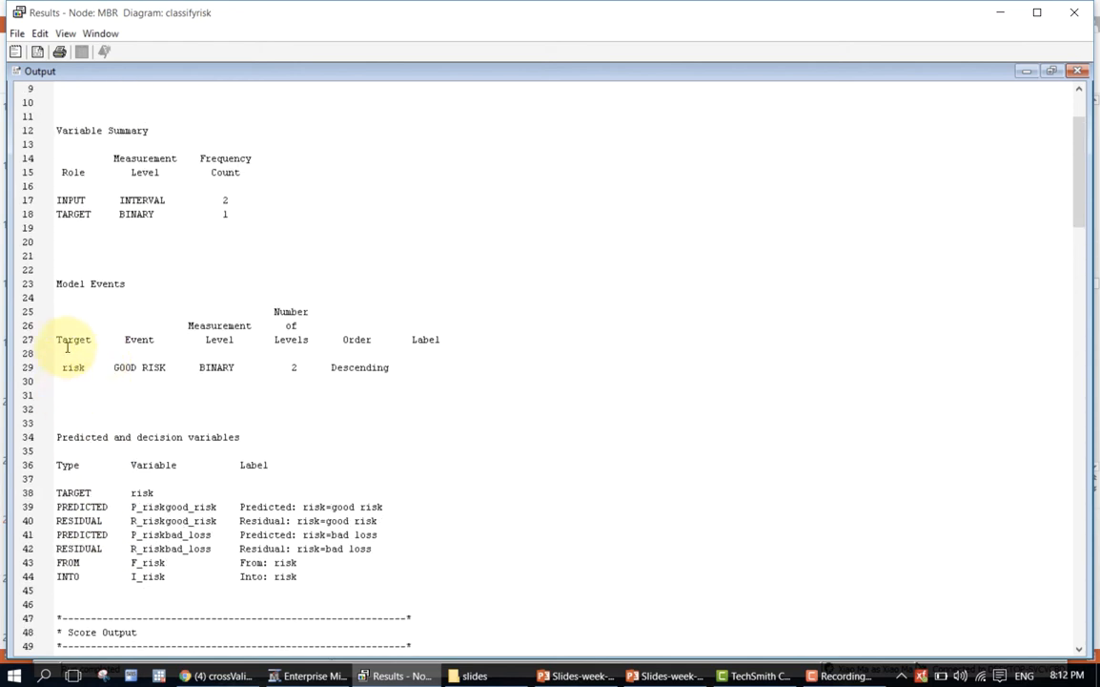
click(152, 325)
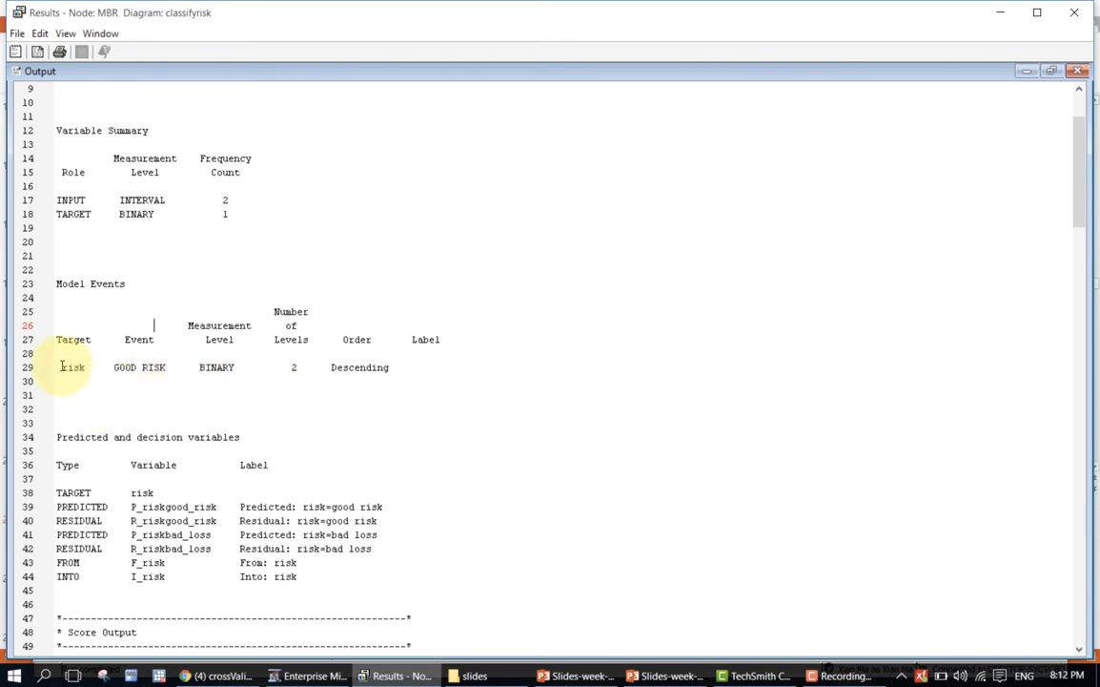
scroll(71, 366, down, 1)
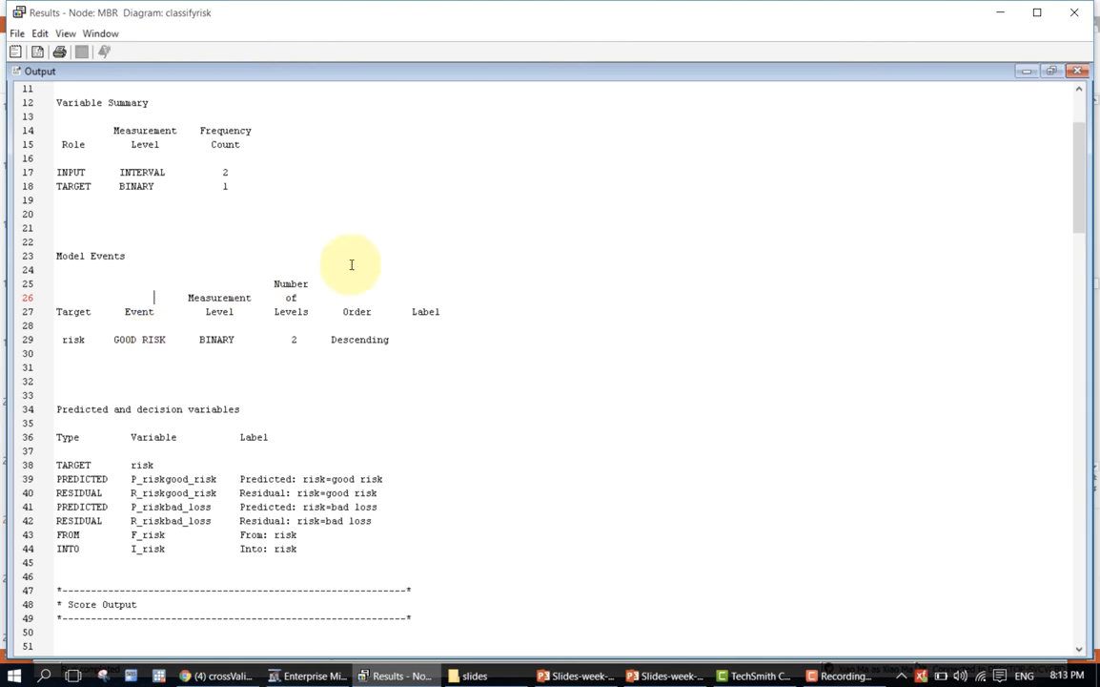
scroll(351, 264, up, 4)
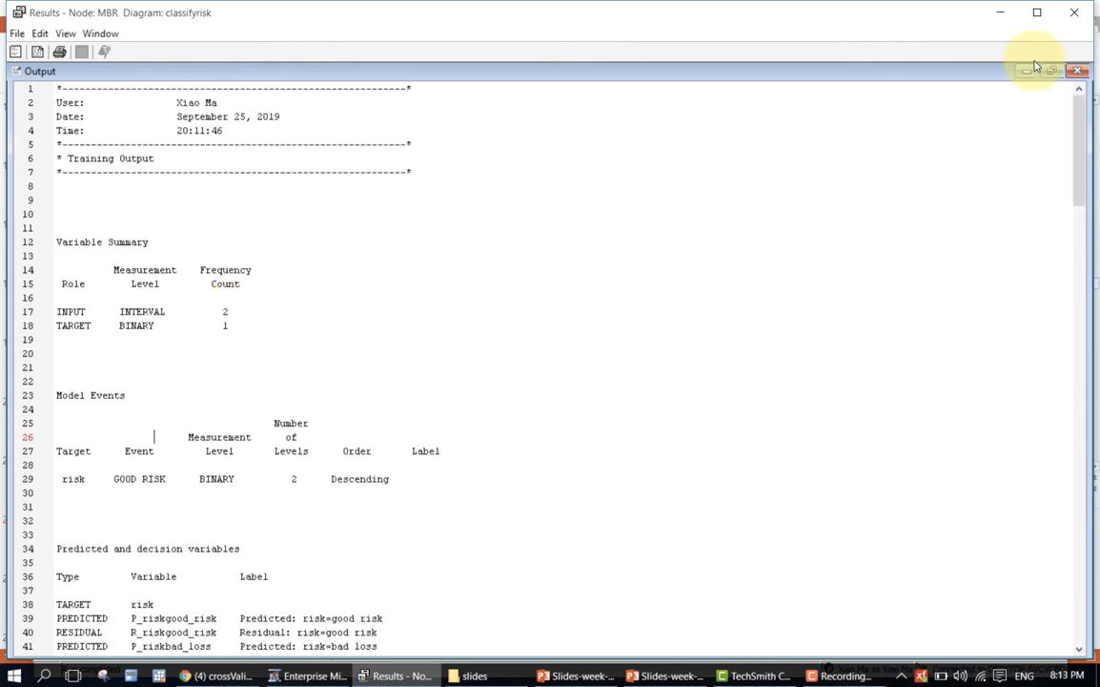
click(1074, 13)
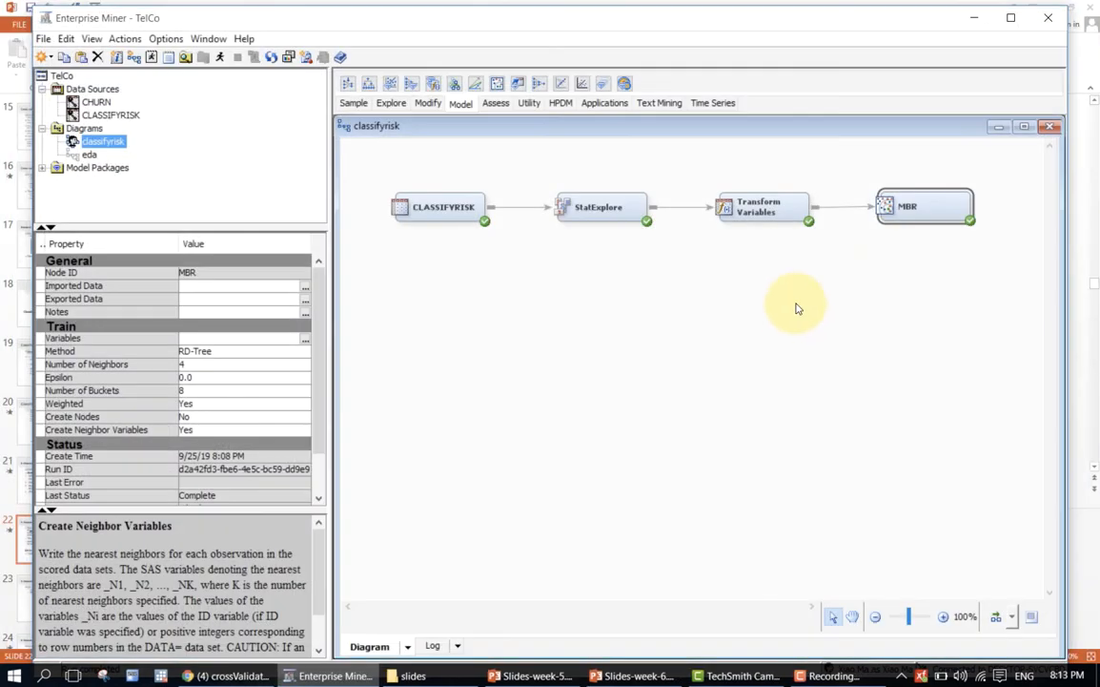
Browse the TRAIN table among the MBR node's exported data.
click(855, 286)
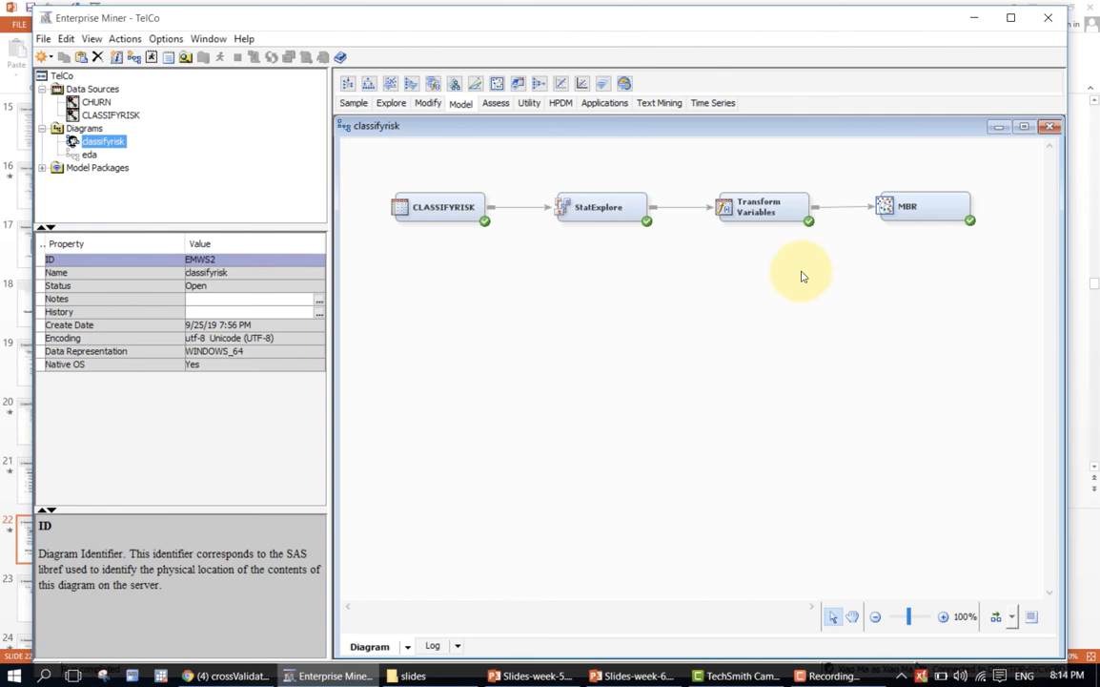
click(901, 205)
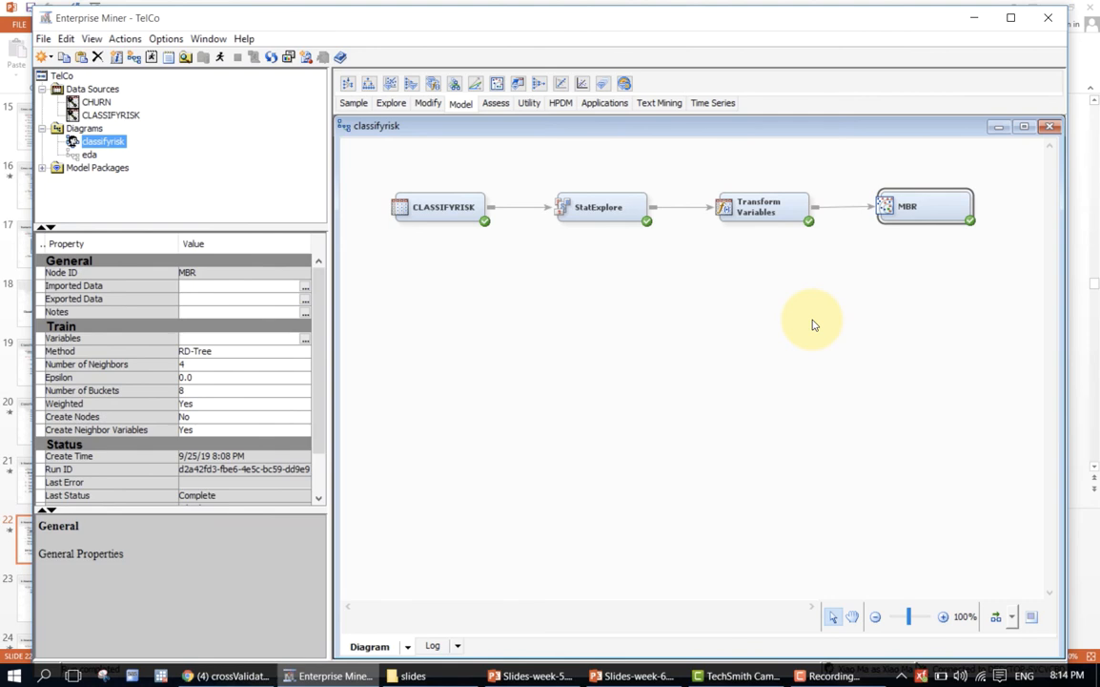
click(303, 302)
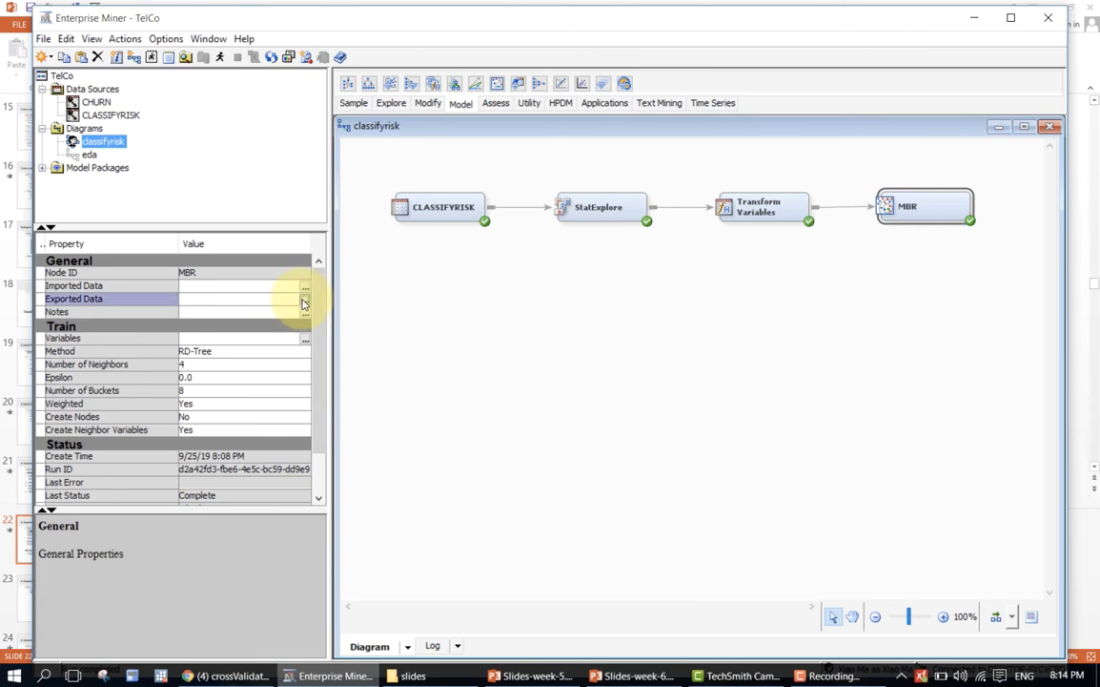
click(304, 299)
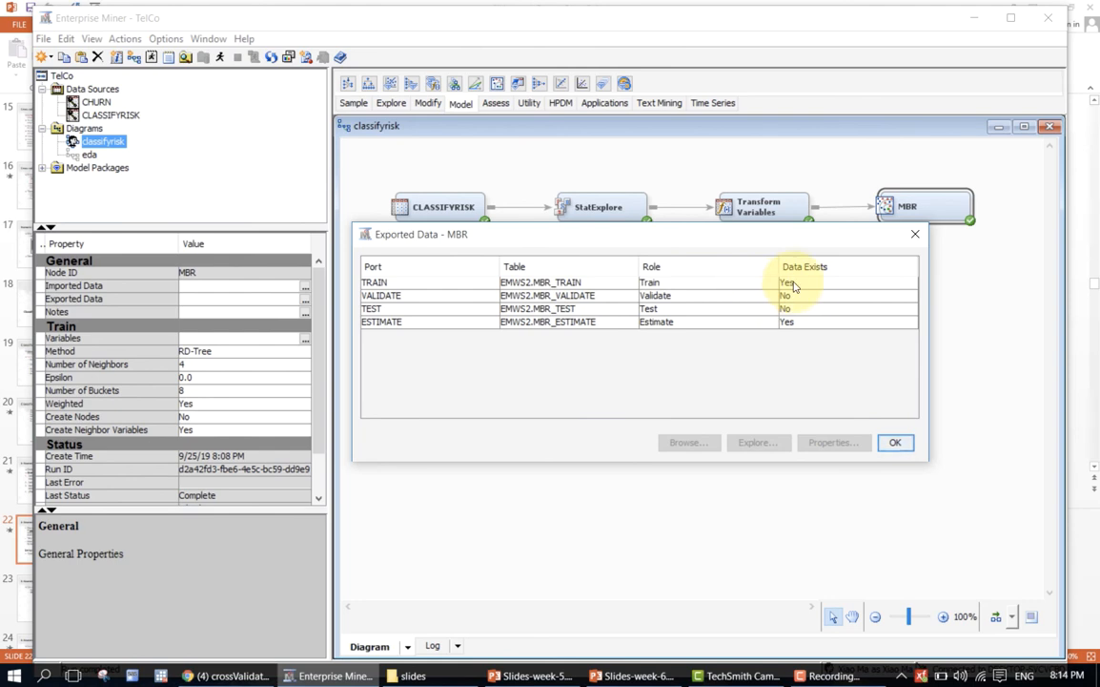
click(735, 284)
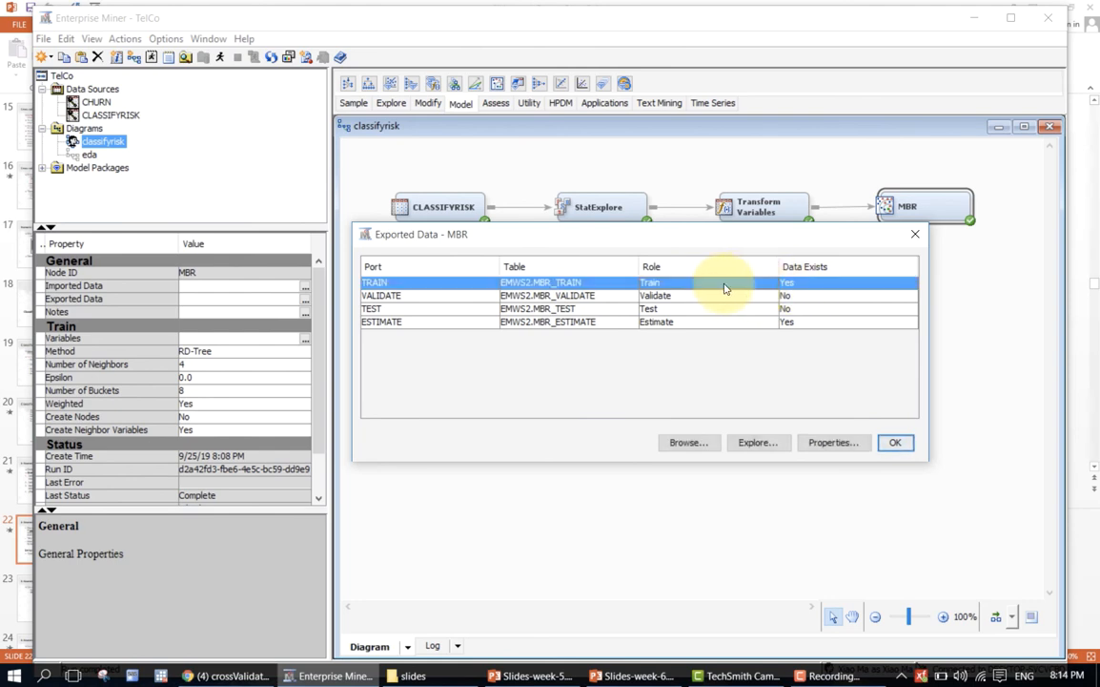
click(693, 443)
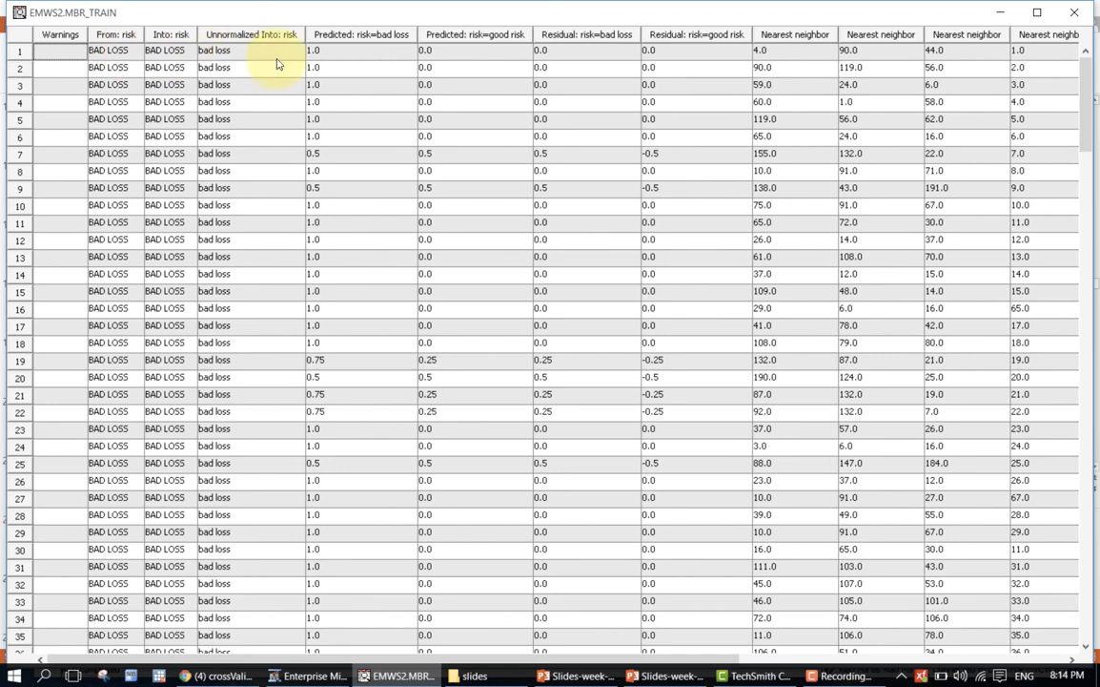
Examine the first observation's predicted probabilities, residuals, nearest neighbors, original inputs, and transformed age and income in the MBR training table.
click(334, 55)
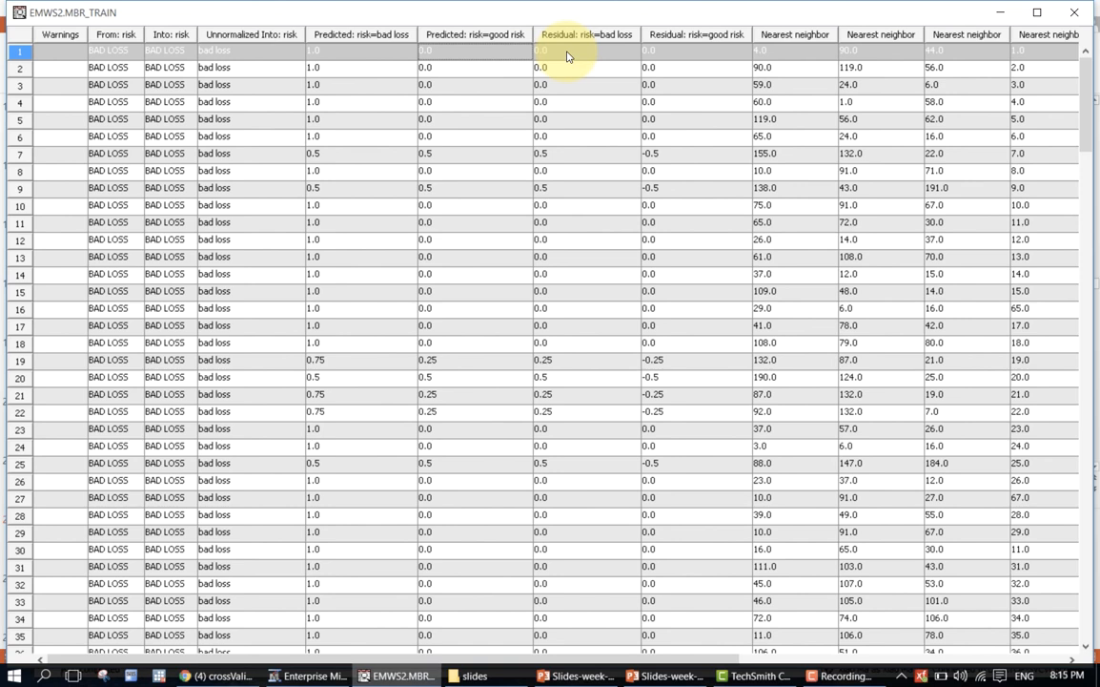
click(388, 56)
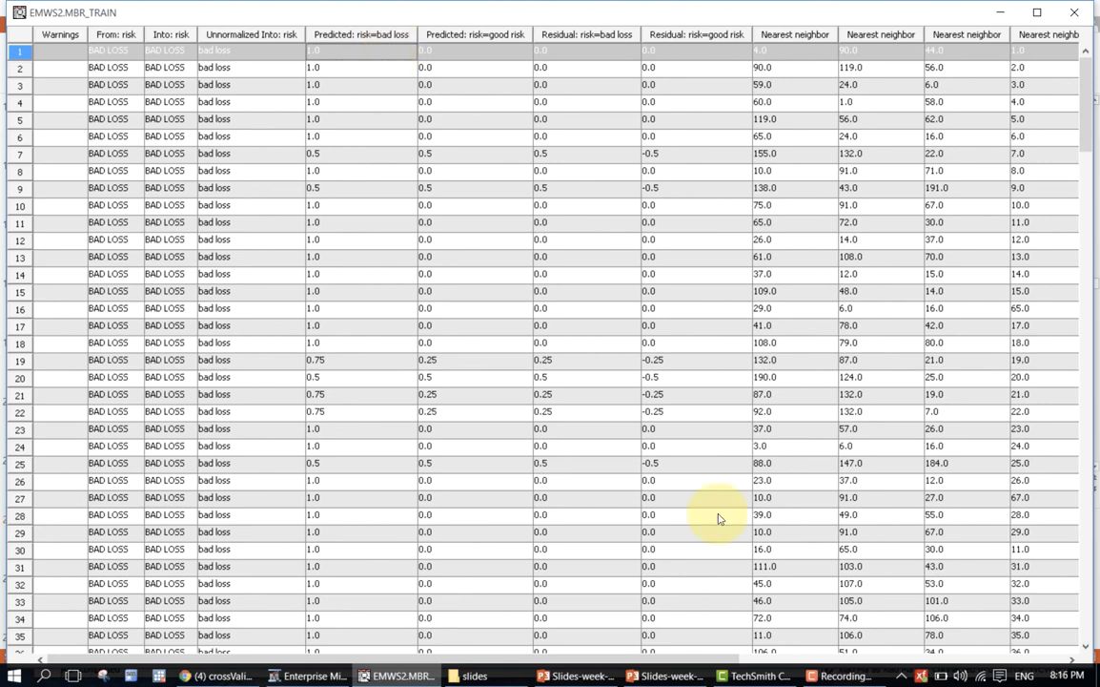
drag(532, 660, 934, 667)
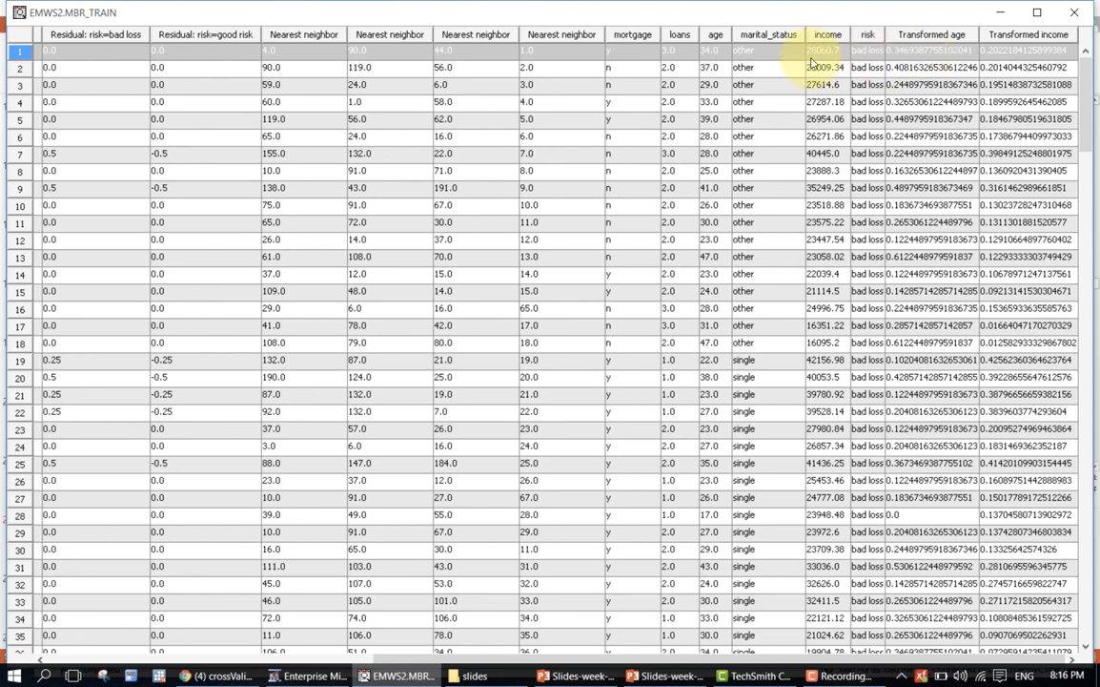
drag(549, 658, 196, 660)
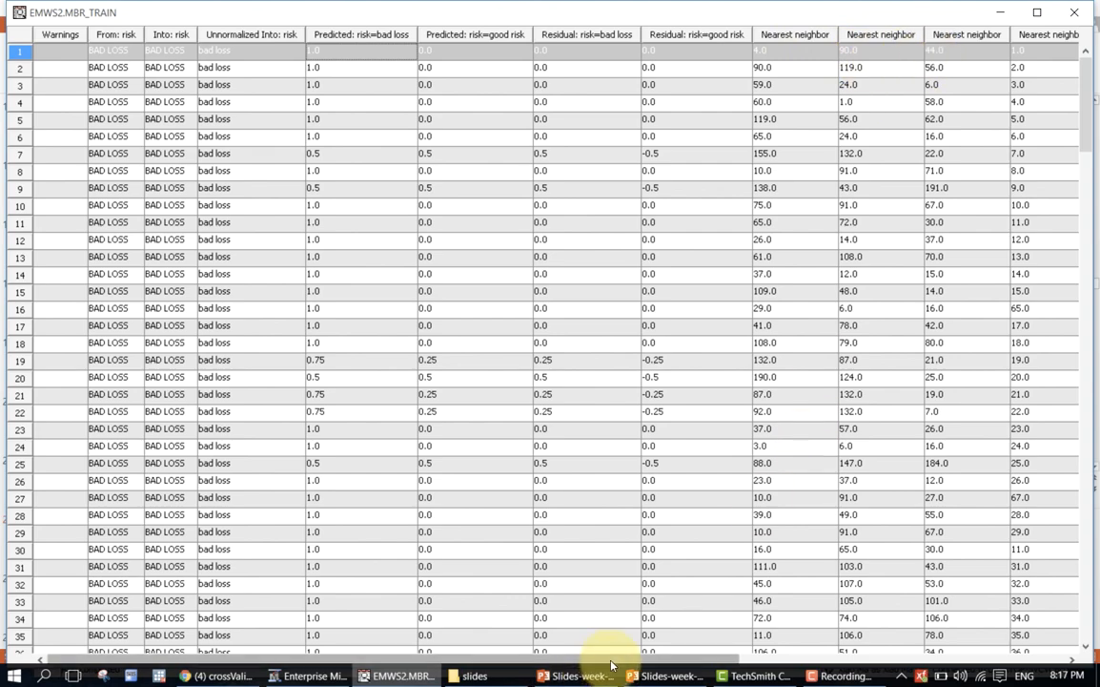
drag(602, 659, 496, 666)
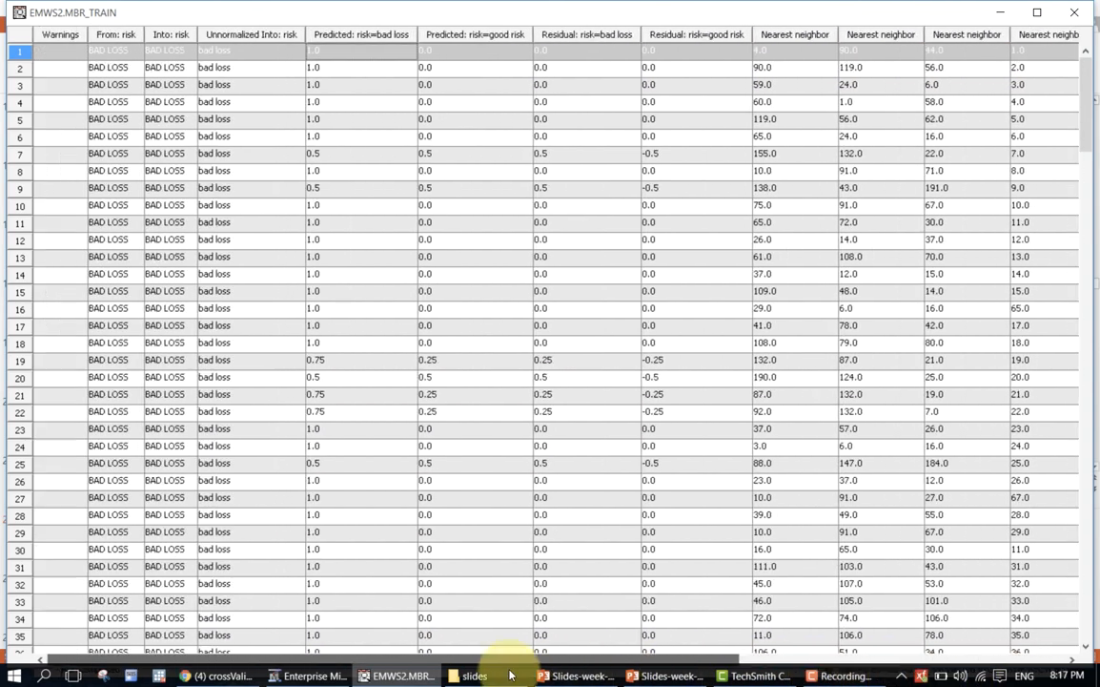
Look up the first observation's nearest neighbors in rows 4, 44 and 90 and compare their input and risk values.
click(20, 102)
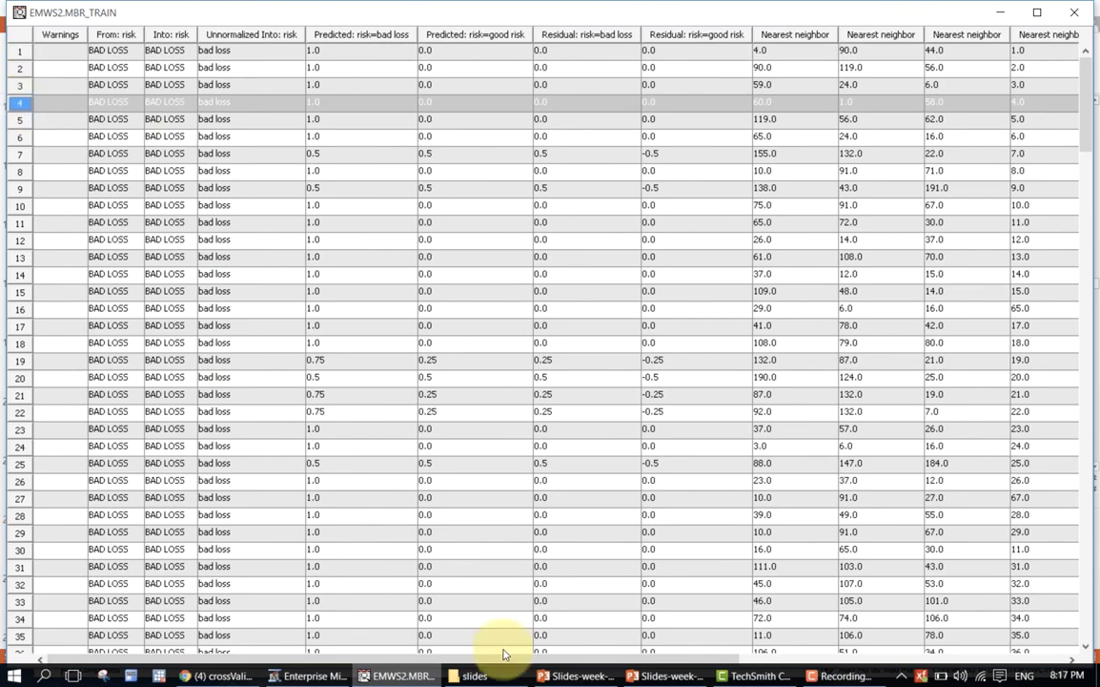
drag(456, 659, 790, 652)
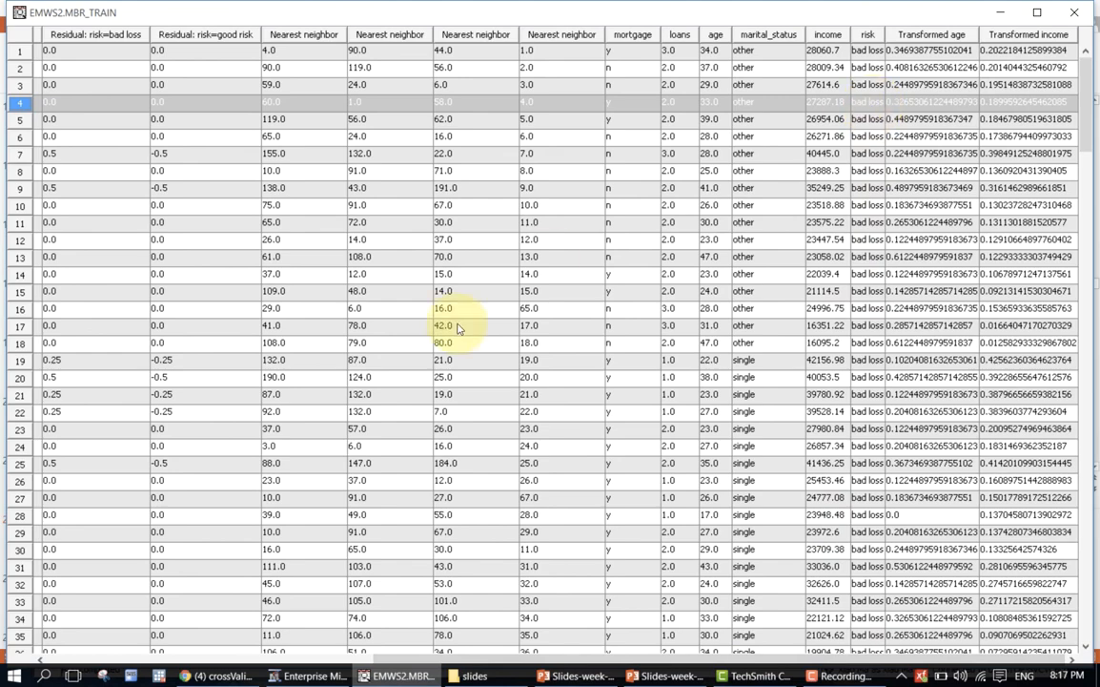
scroll(328, 477, down, 7)
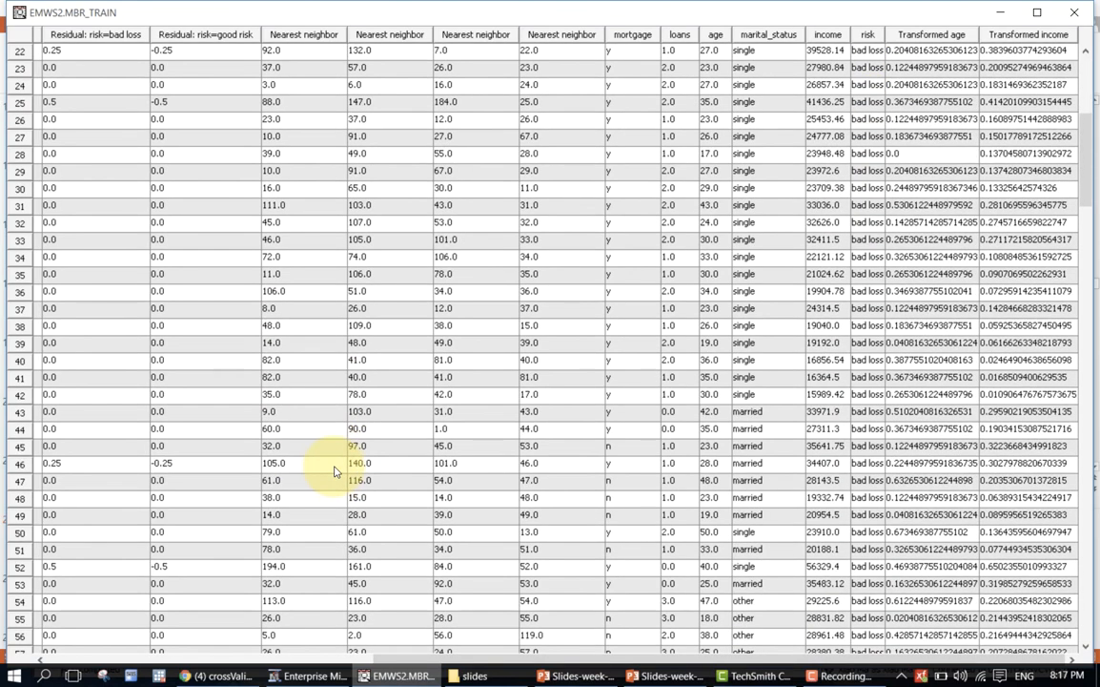
click(21, 428)
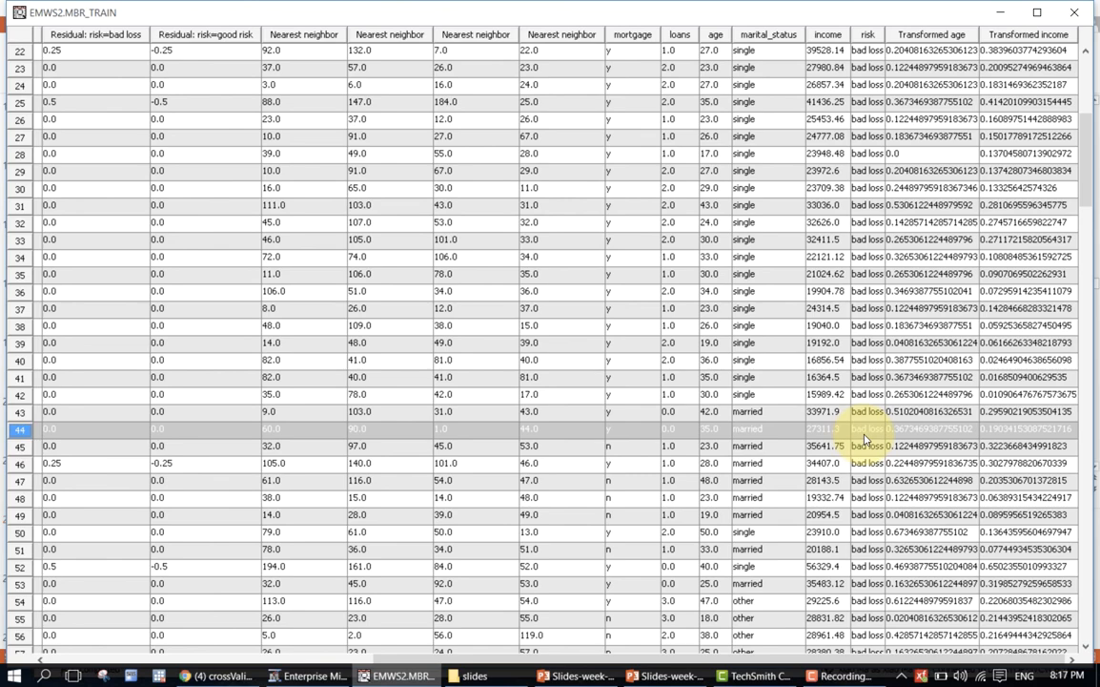
scroll(239, 545, down, 10)
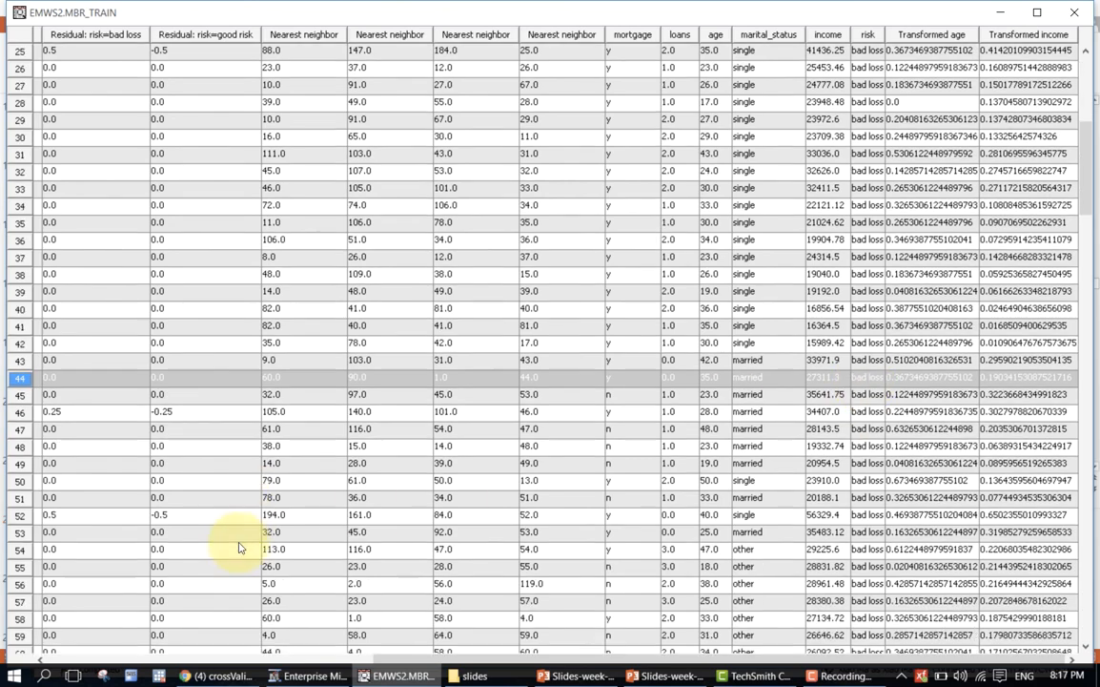
scroll(105, 531, down, 3)
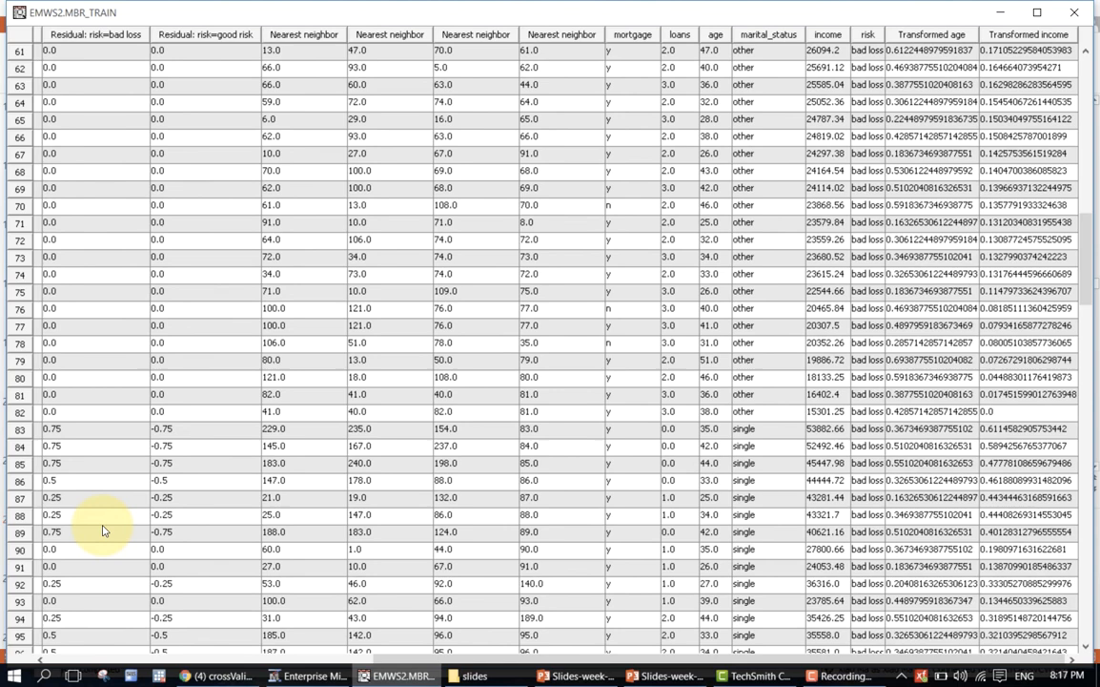
click(21, 549)
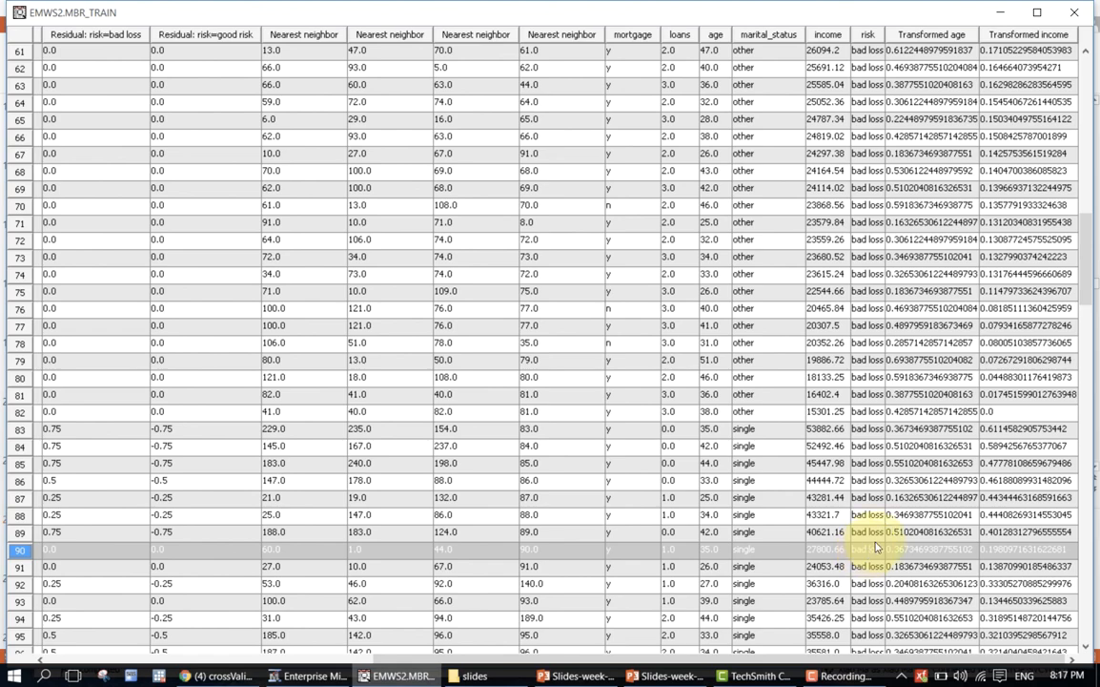
Examine the good risk observations from row 124 onward, return to the earlier rows, and close the MBR training table.
scroll(883, 546, down, 15)
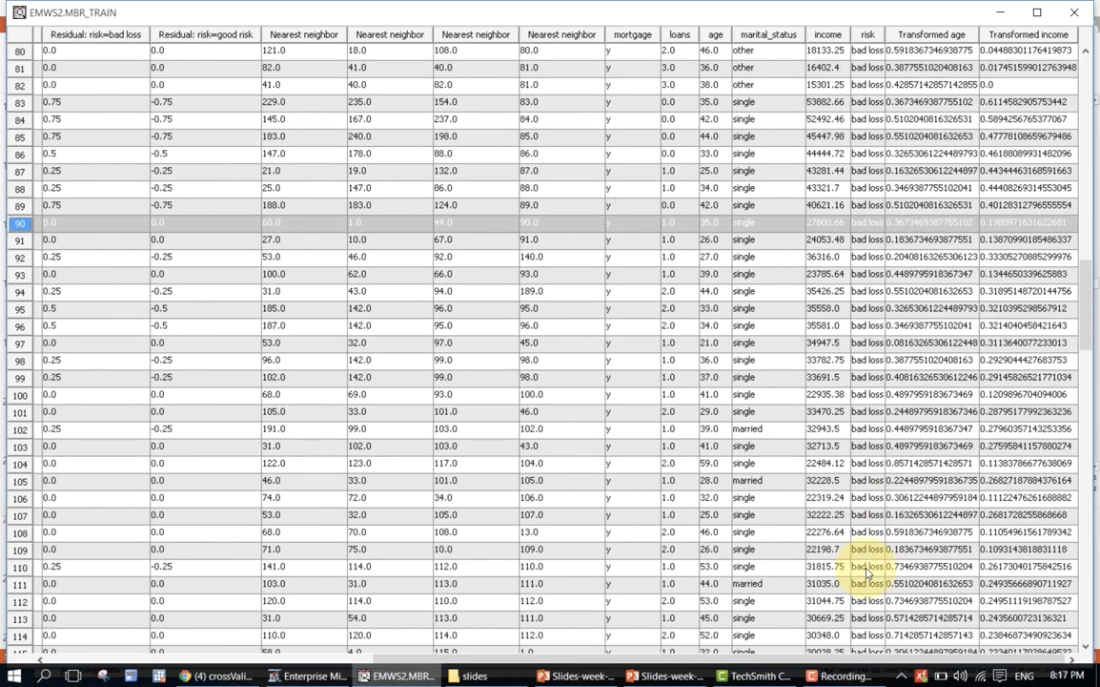
scroll(869, 568, down, 2)
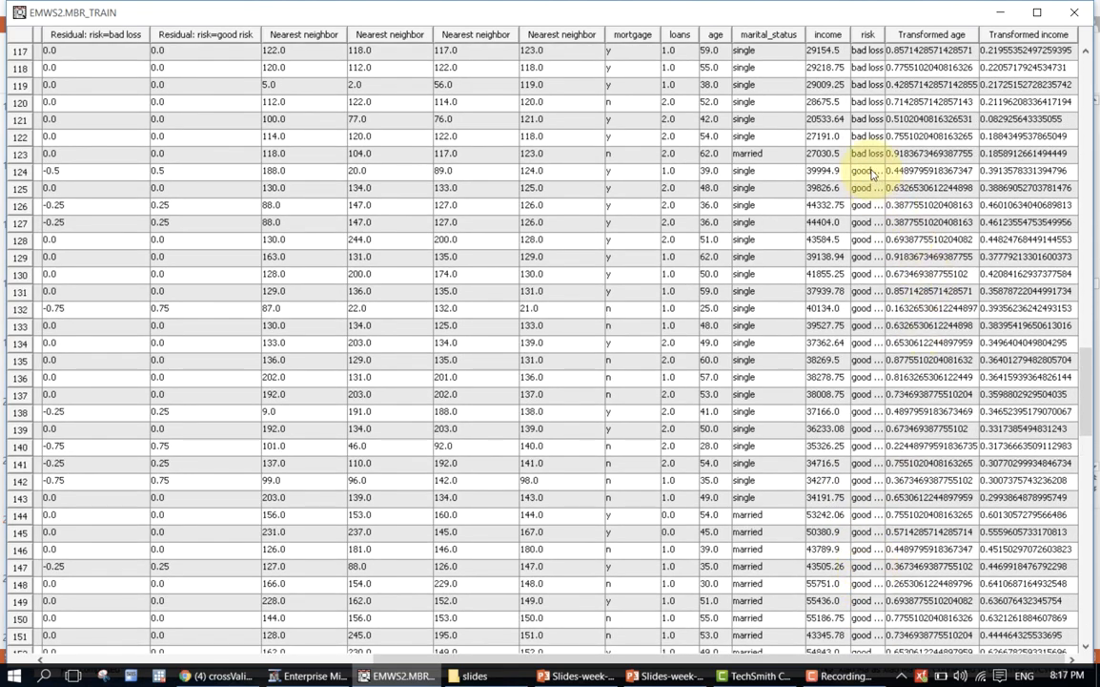
drag(790, 170, 870, 410)
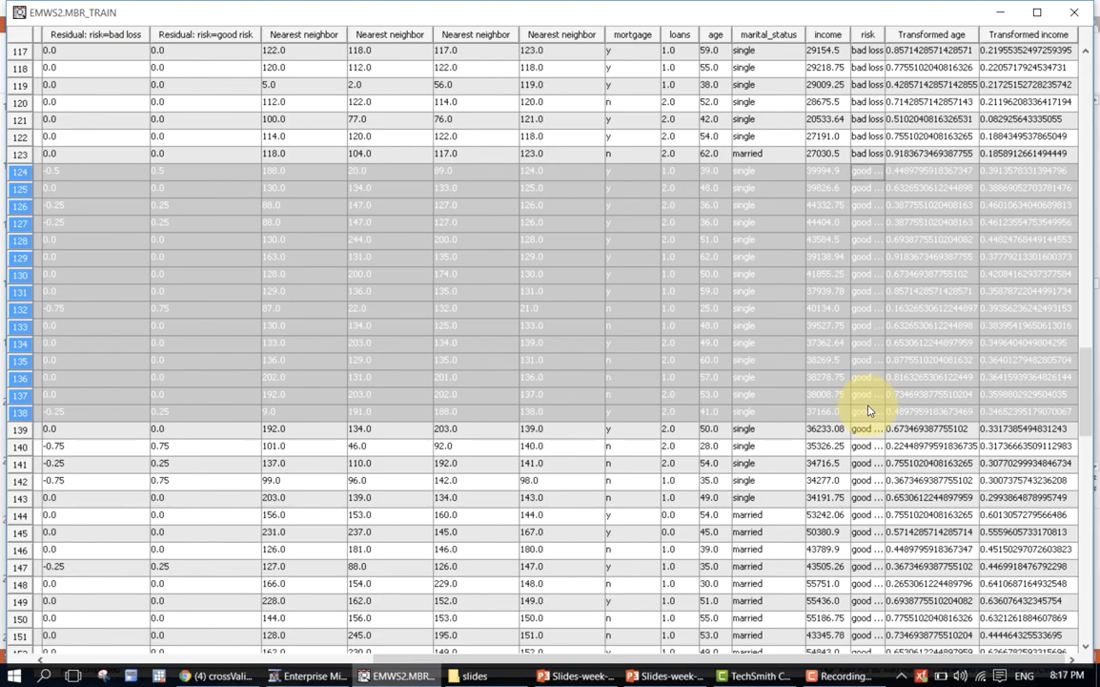
click(871, 170)
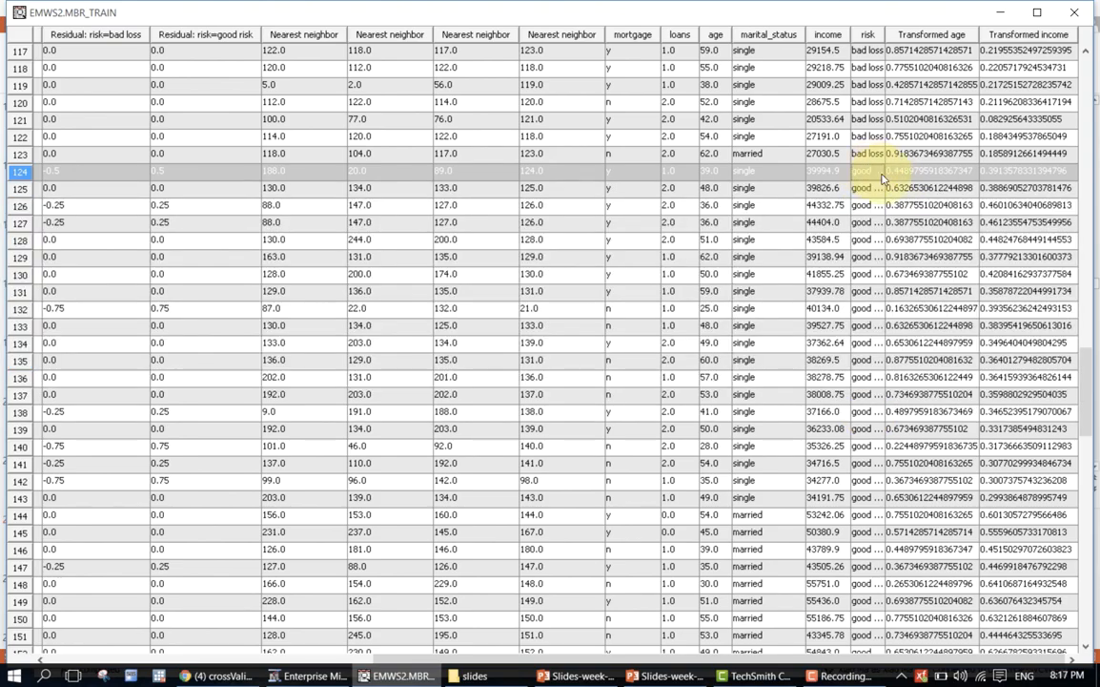
drag(1088, 376, 1095, 164)
scroll(1095, 164, up, 1)
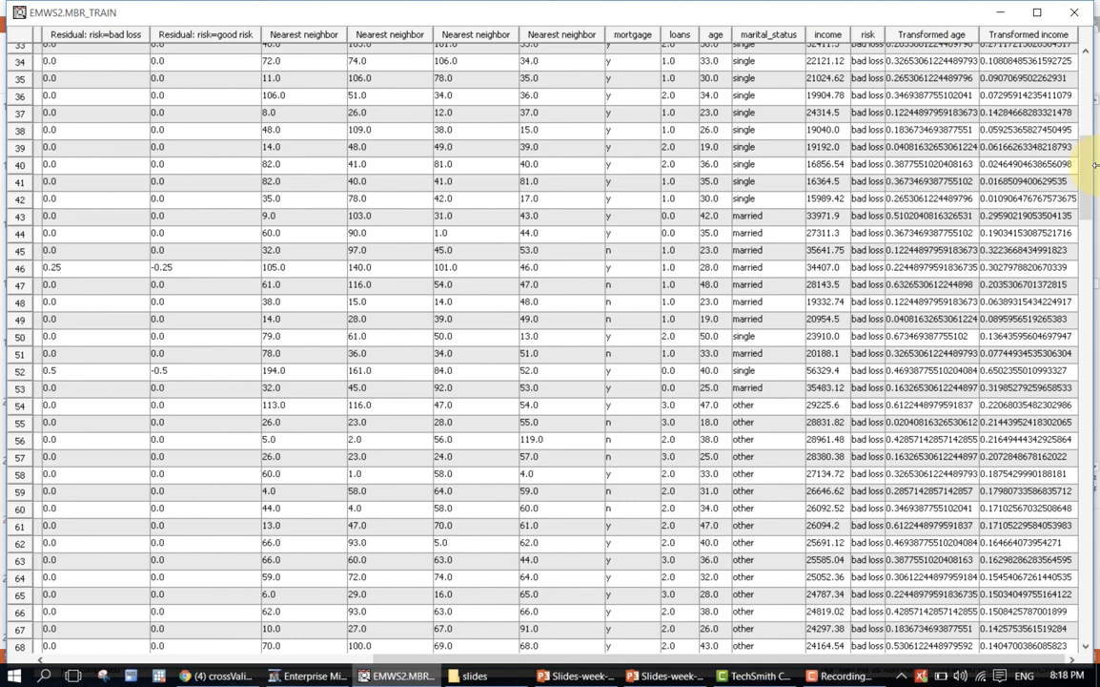
click(1076, 14)
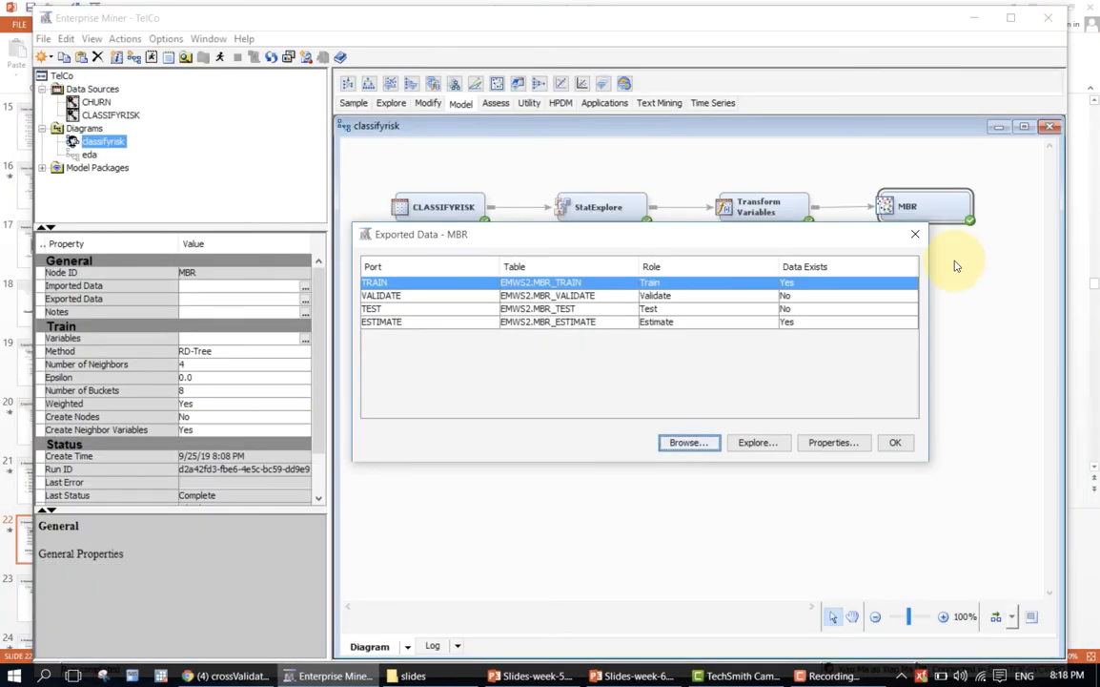